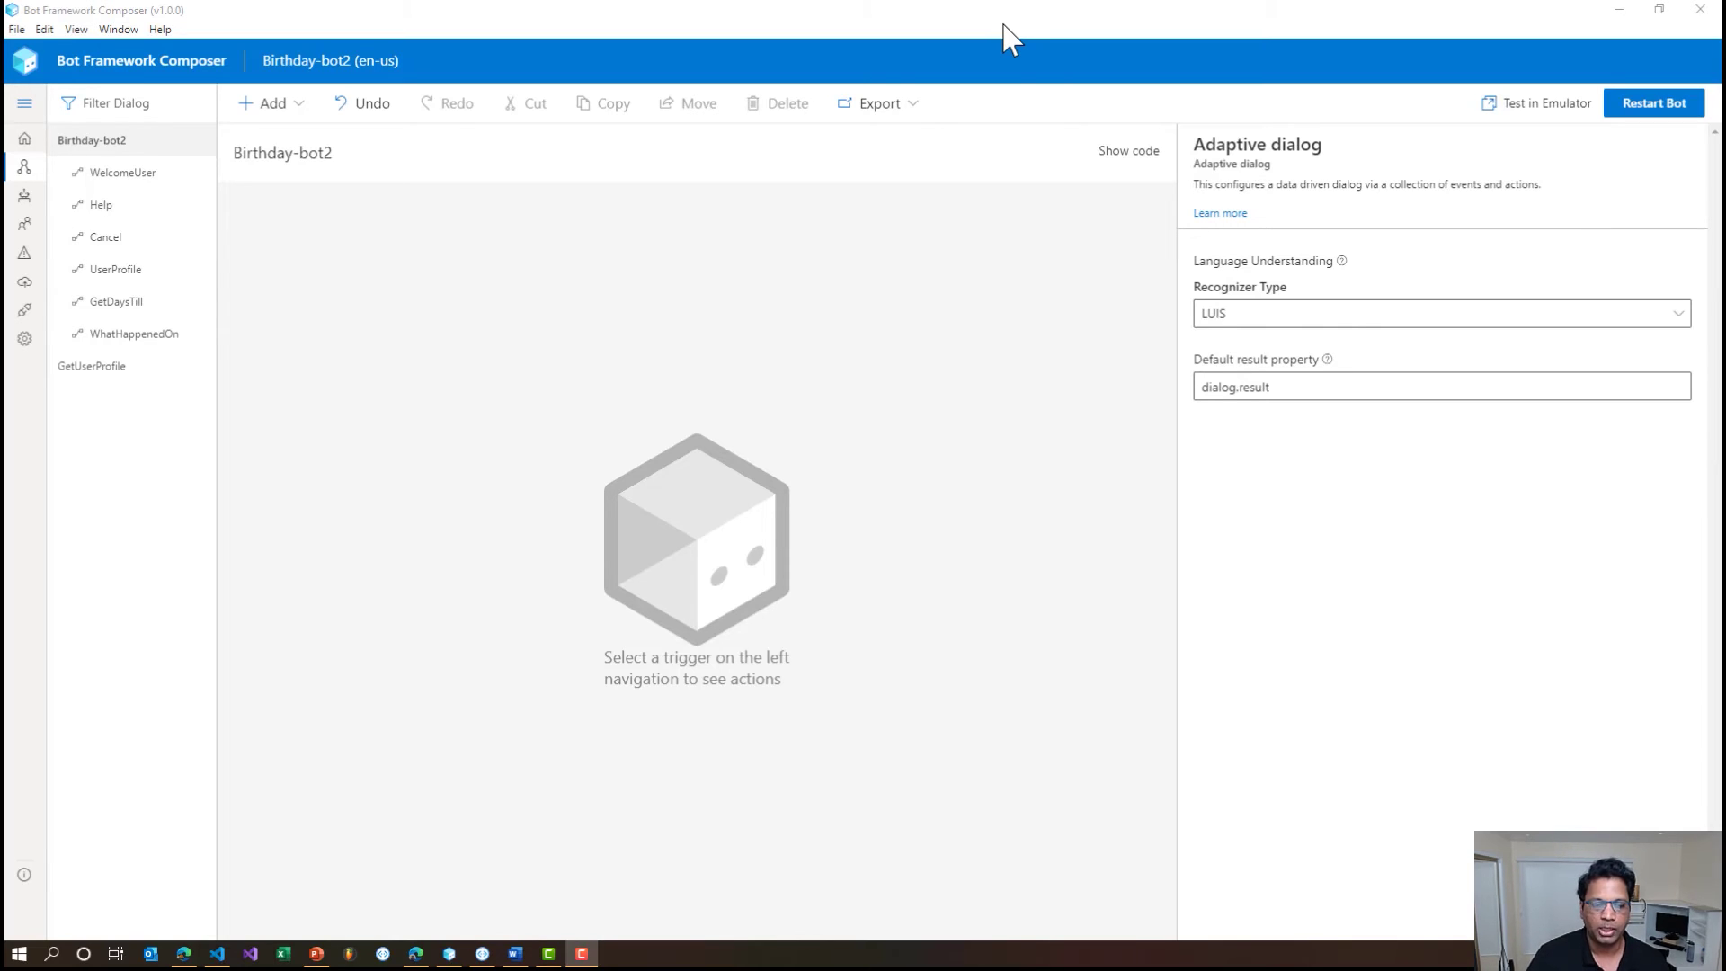
Switch to Bot Framework Emulator, start the Profile conversation, and answer the name question with "why do you need my name?".
click(483, 955)
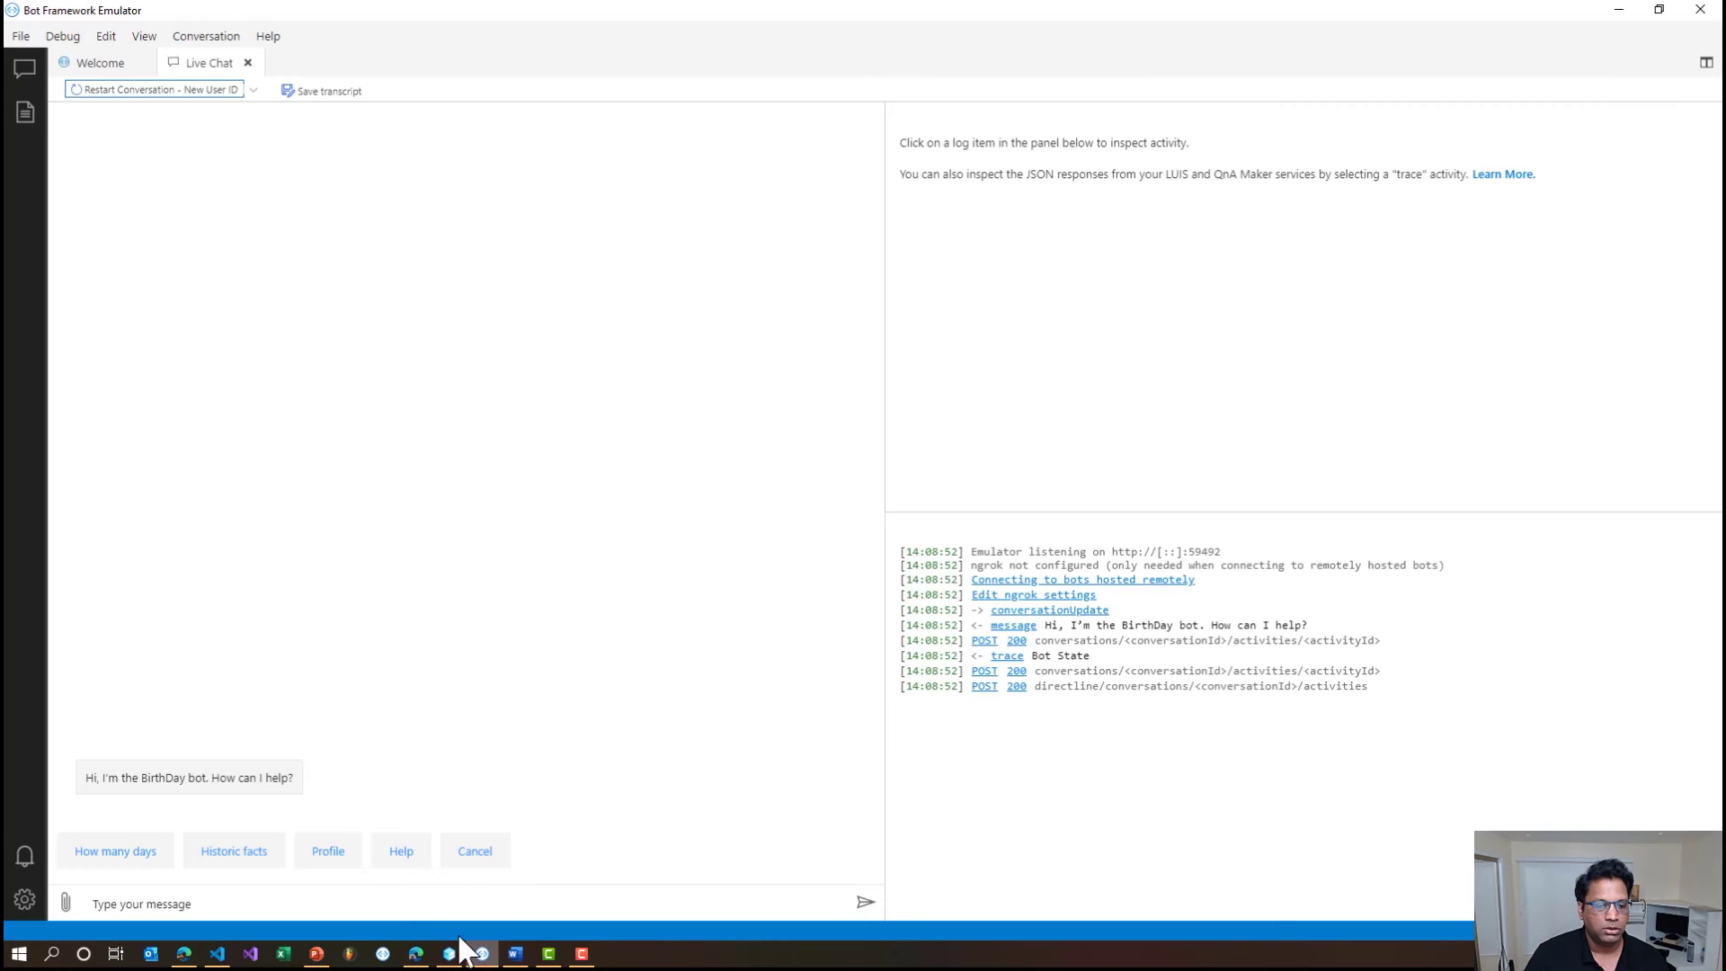
click(342, 863)
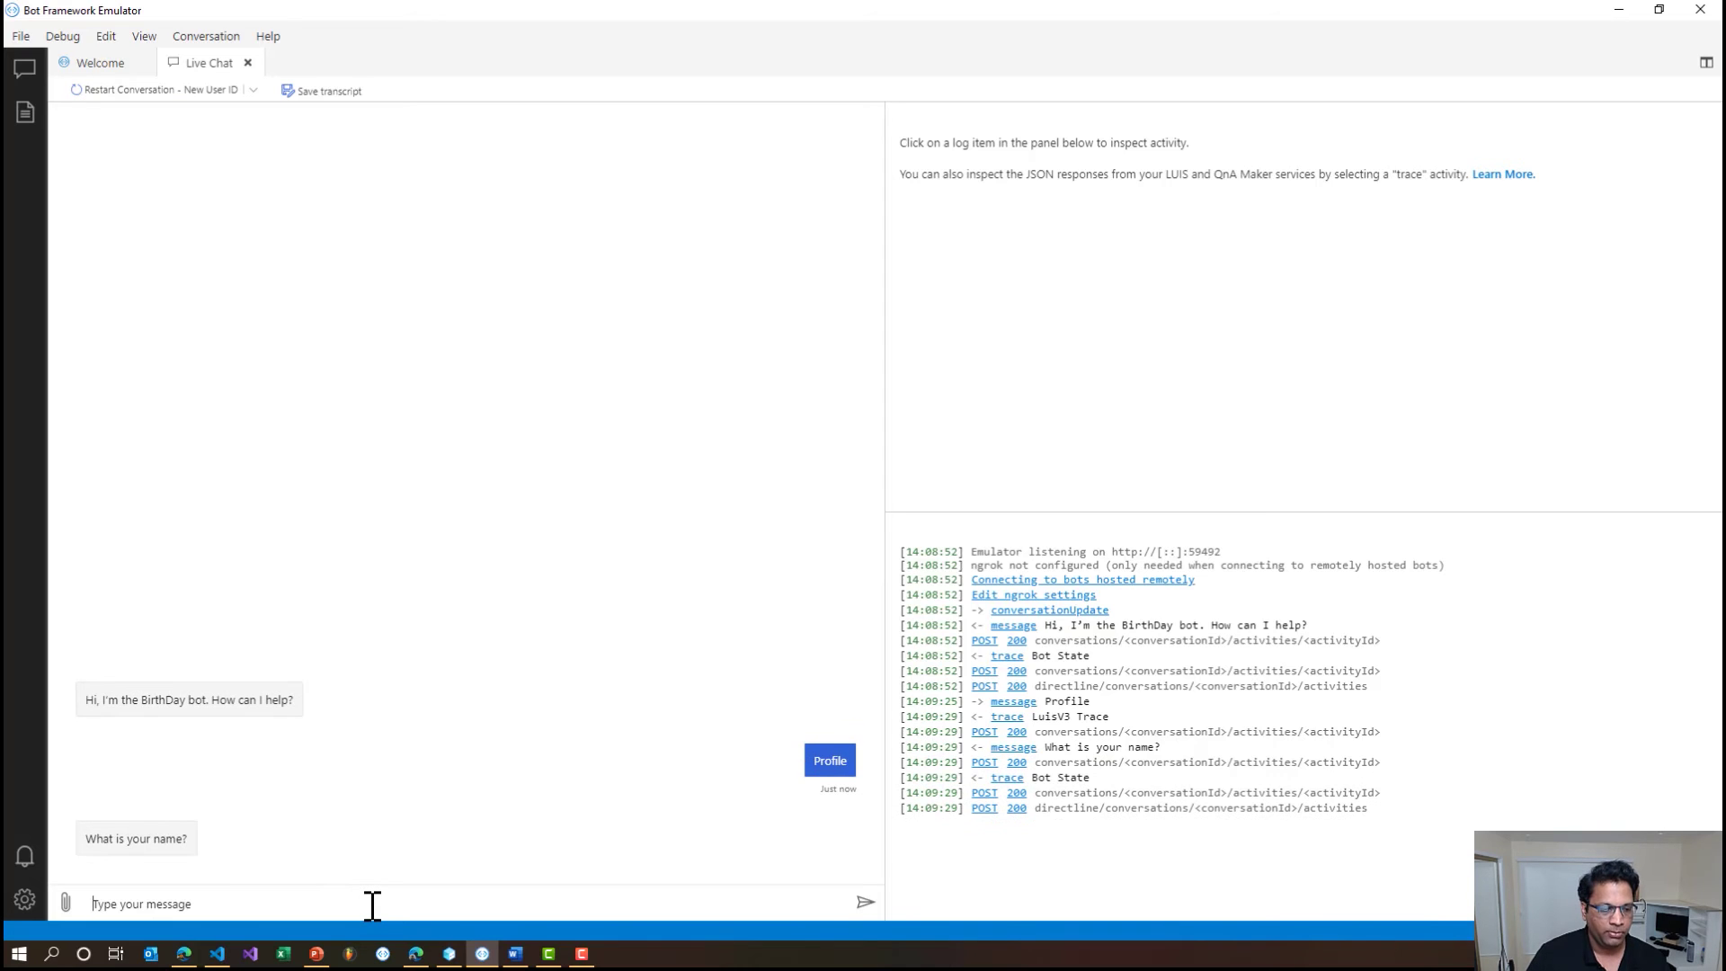
text(why do you need my)
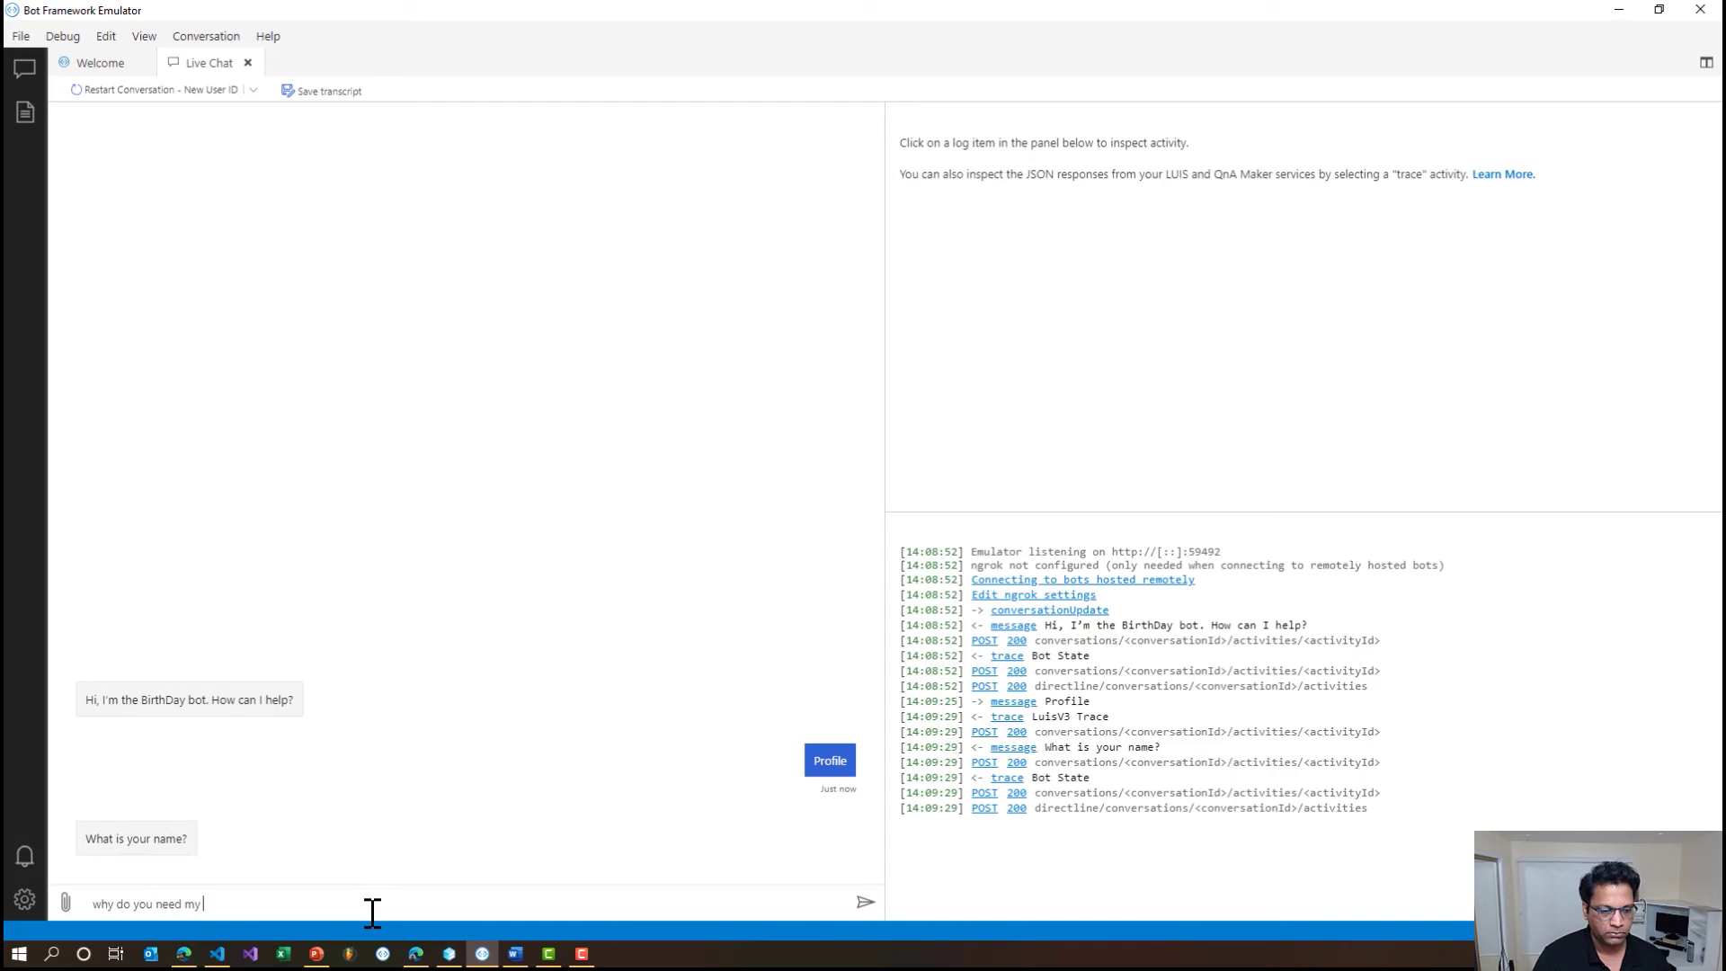
text( name?)
key(Return)
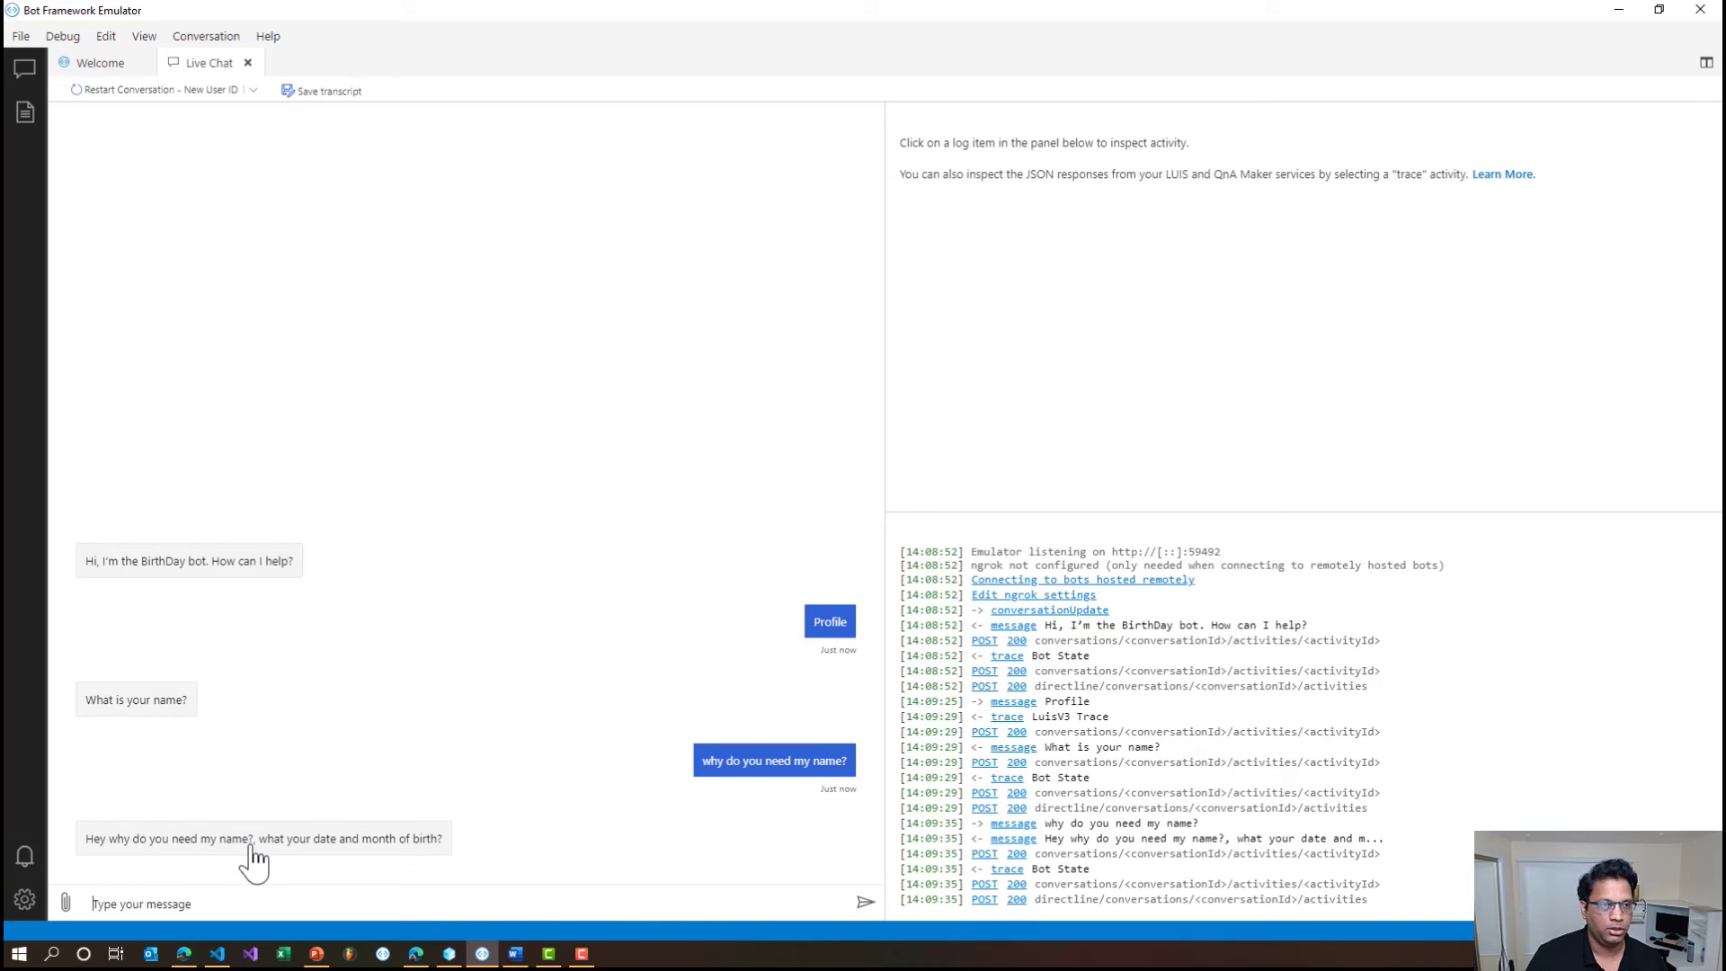
Restart the conversation with a new user ID, choose Profile, reply with a sentence giving the user's name, and inspect the bot's answer.
click(192, 91)
click(340, 852)
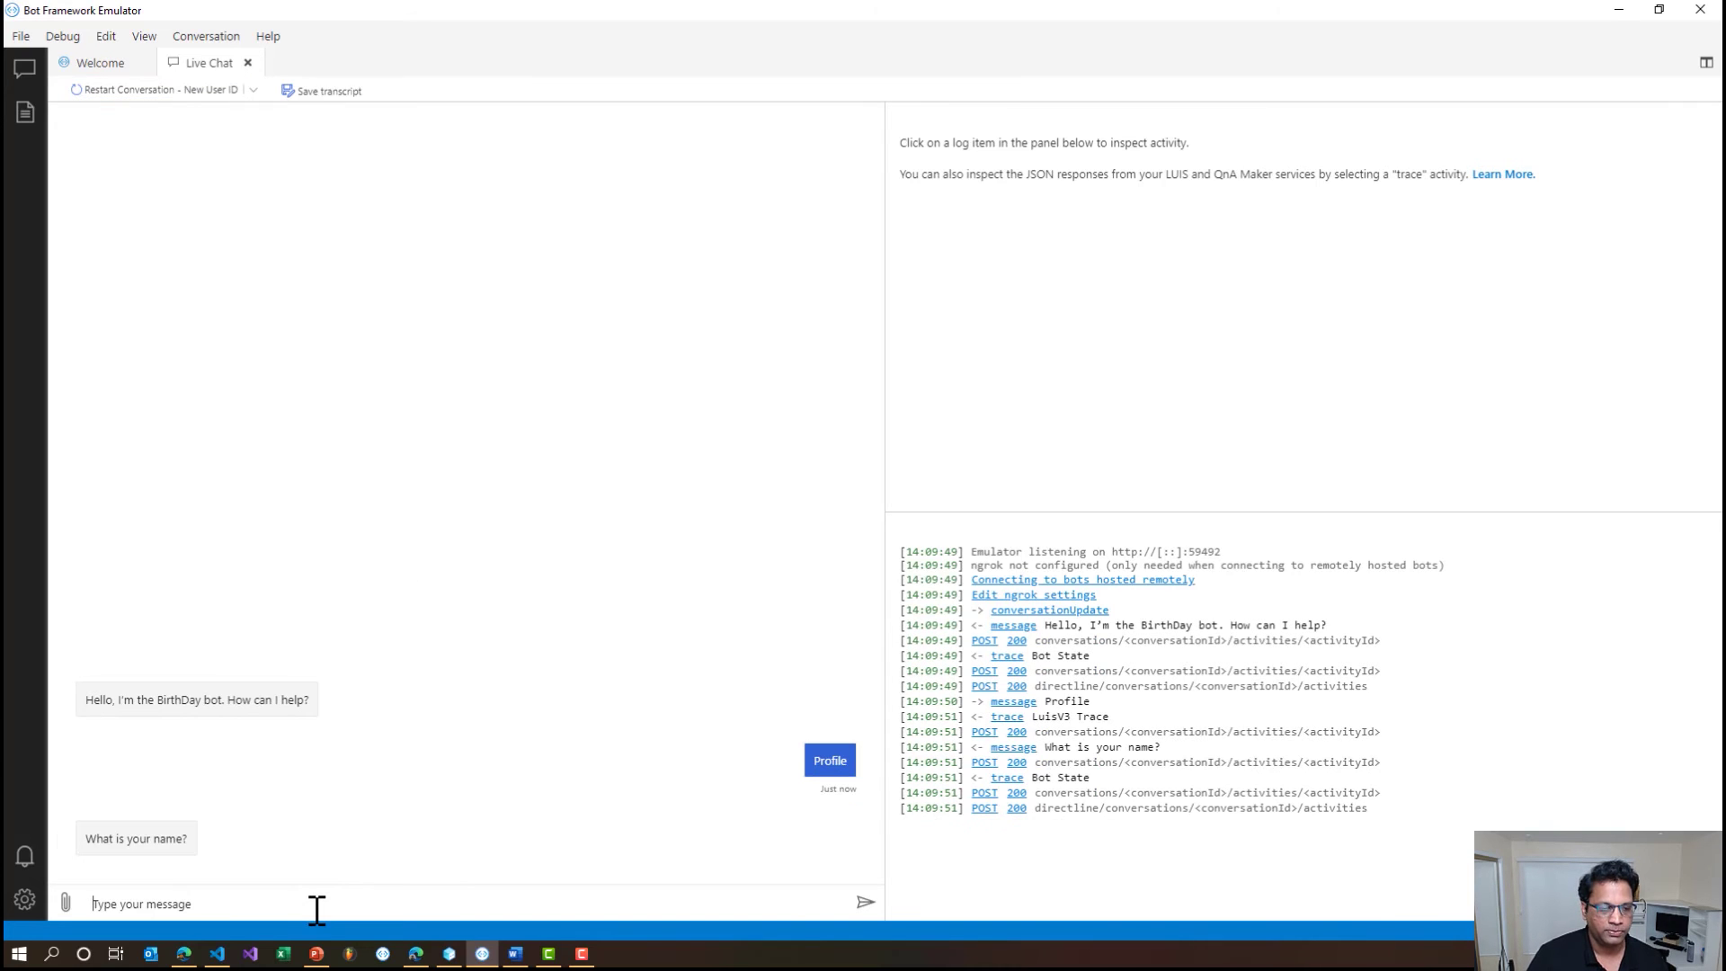
text(my name is vishwac)
key(Return)
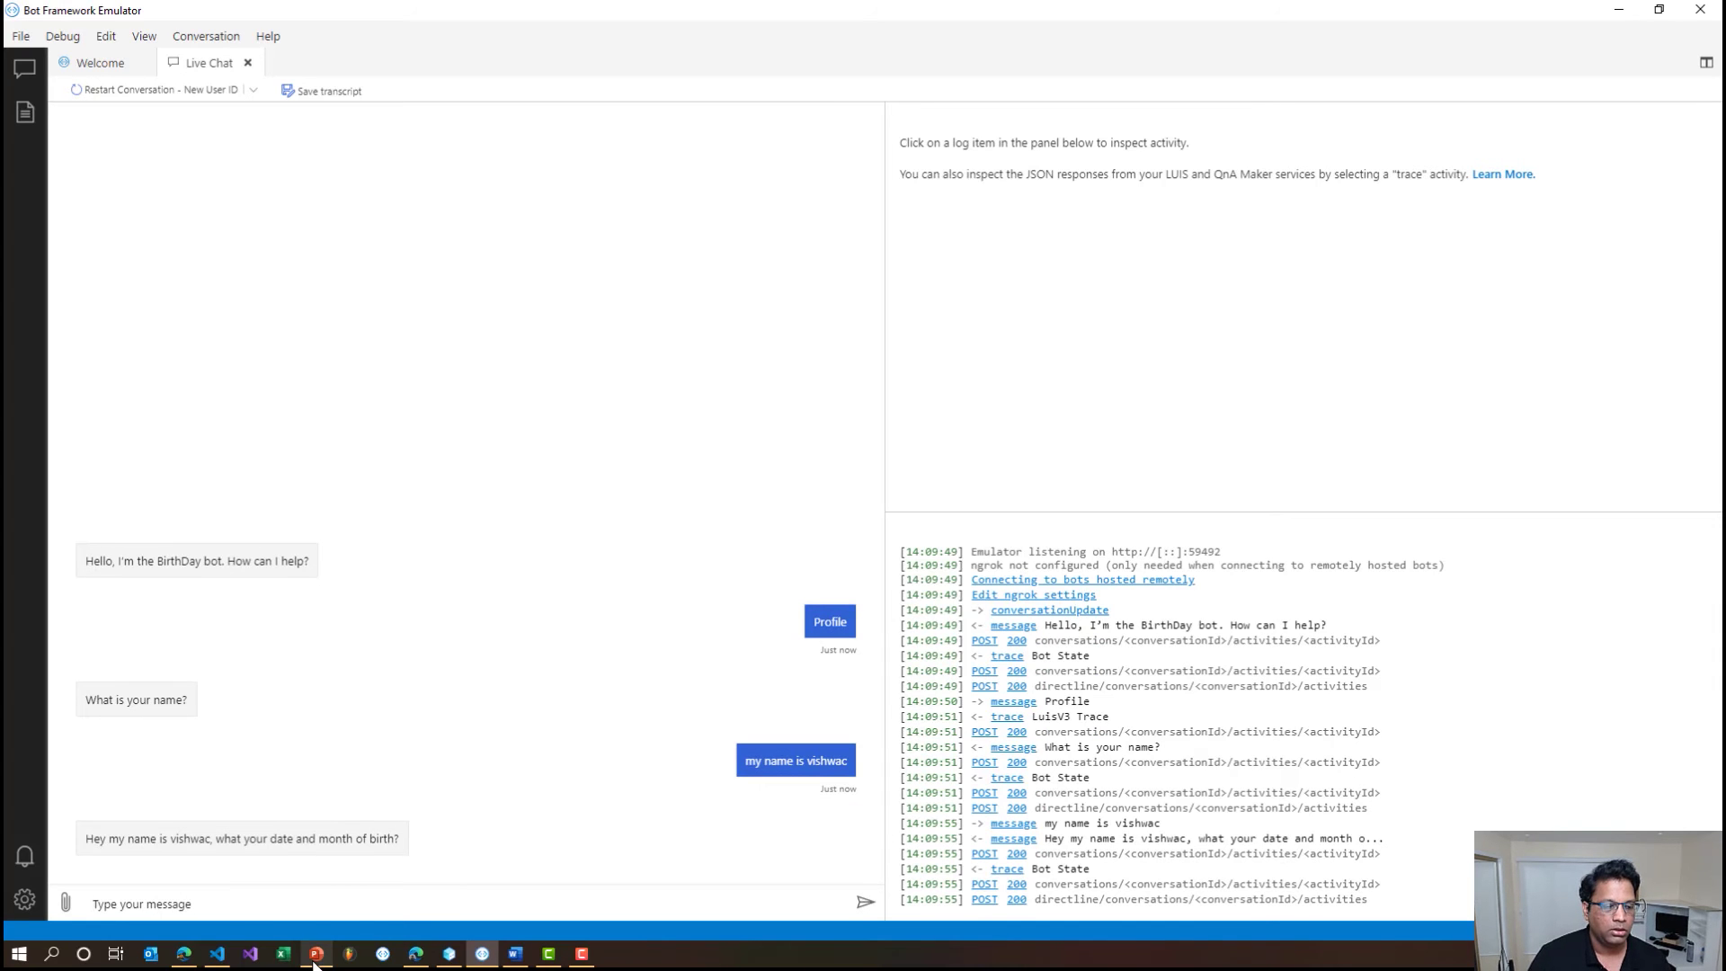
mouse_move(316, 955)
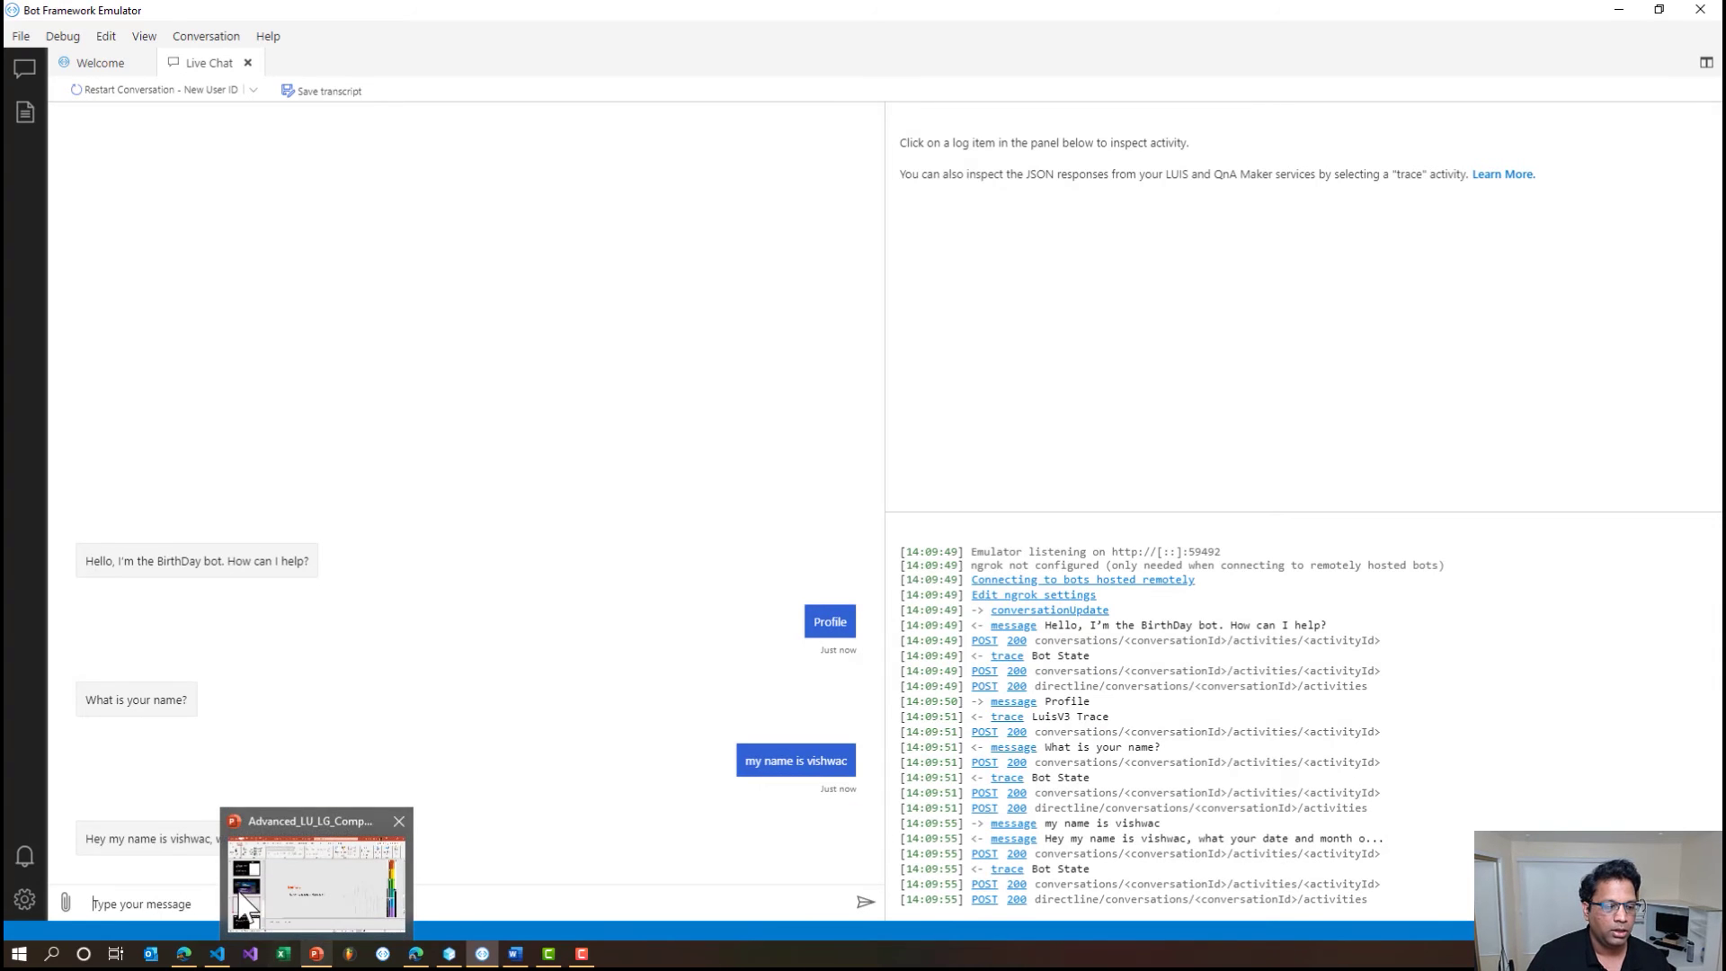
double_click(189, 841)
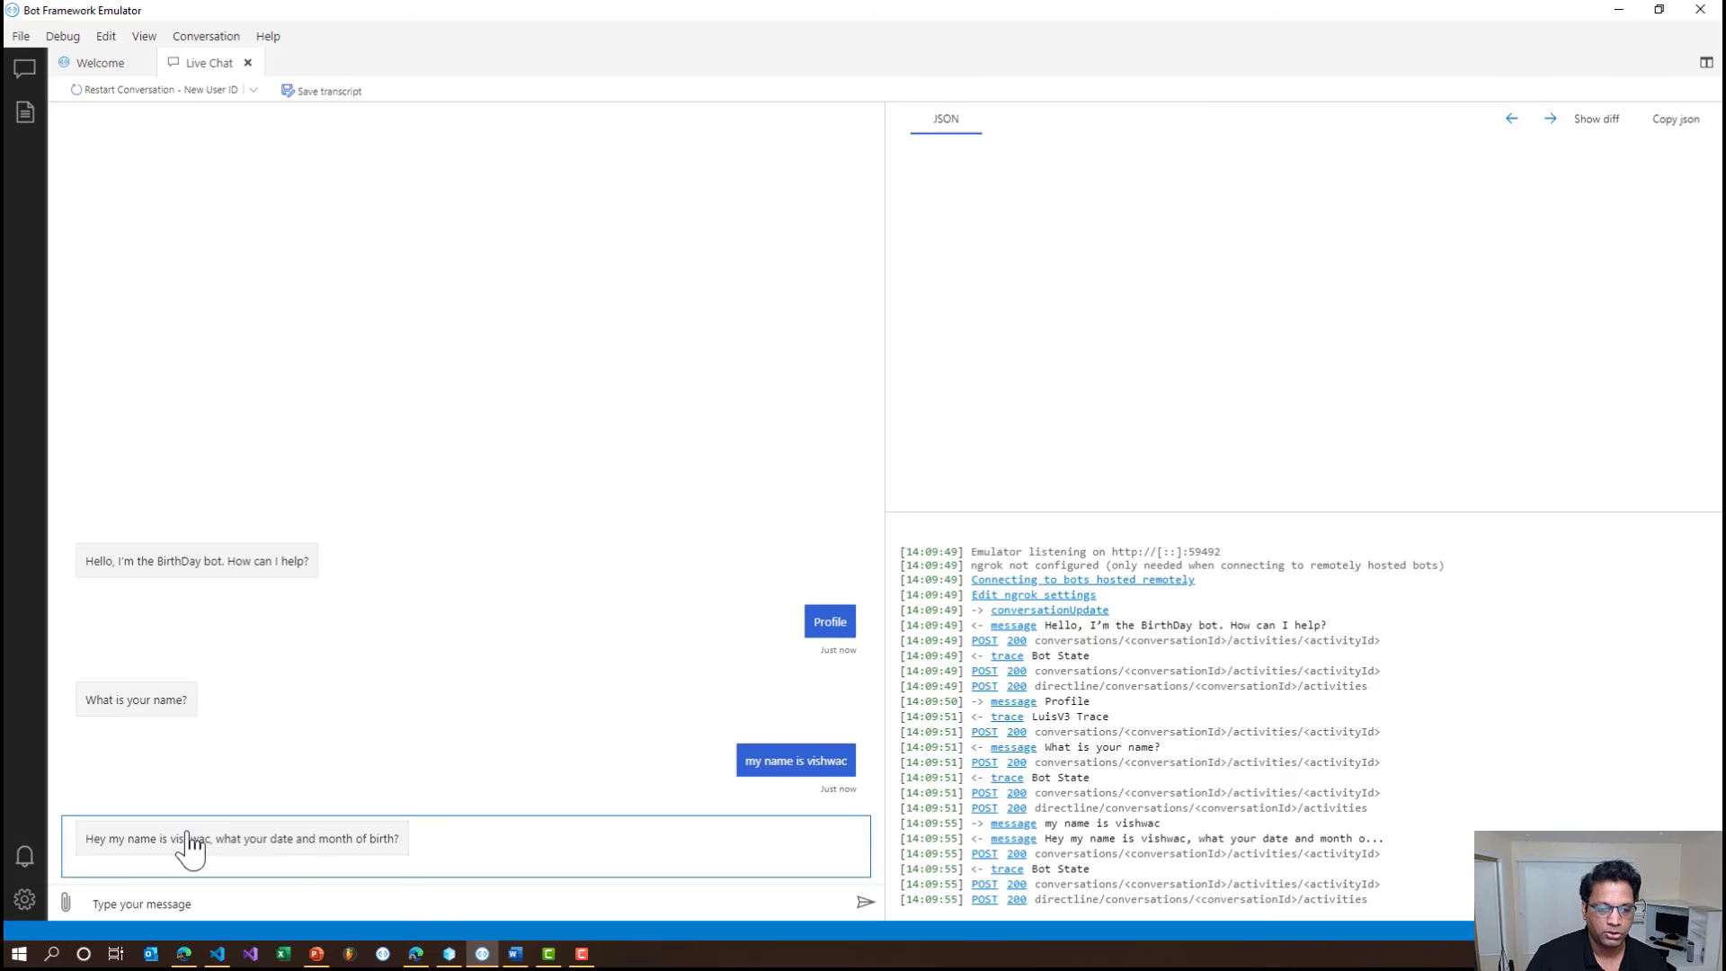
click(322, 388)
Switch to Bot Framework Composer and set the GetUserProfile dialog's recognizer type to LUIS.
mouse_move(454, 953)
click(454, 953)
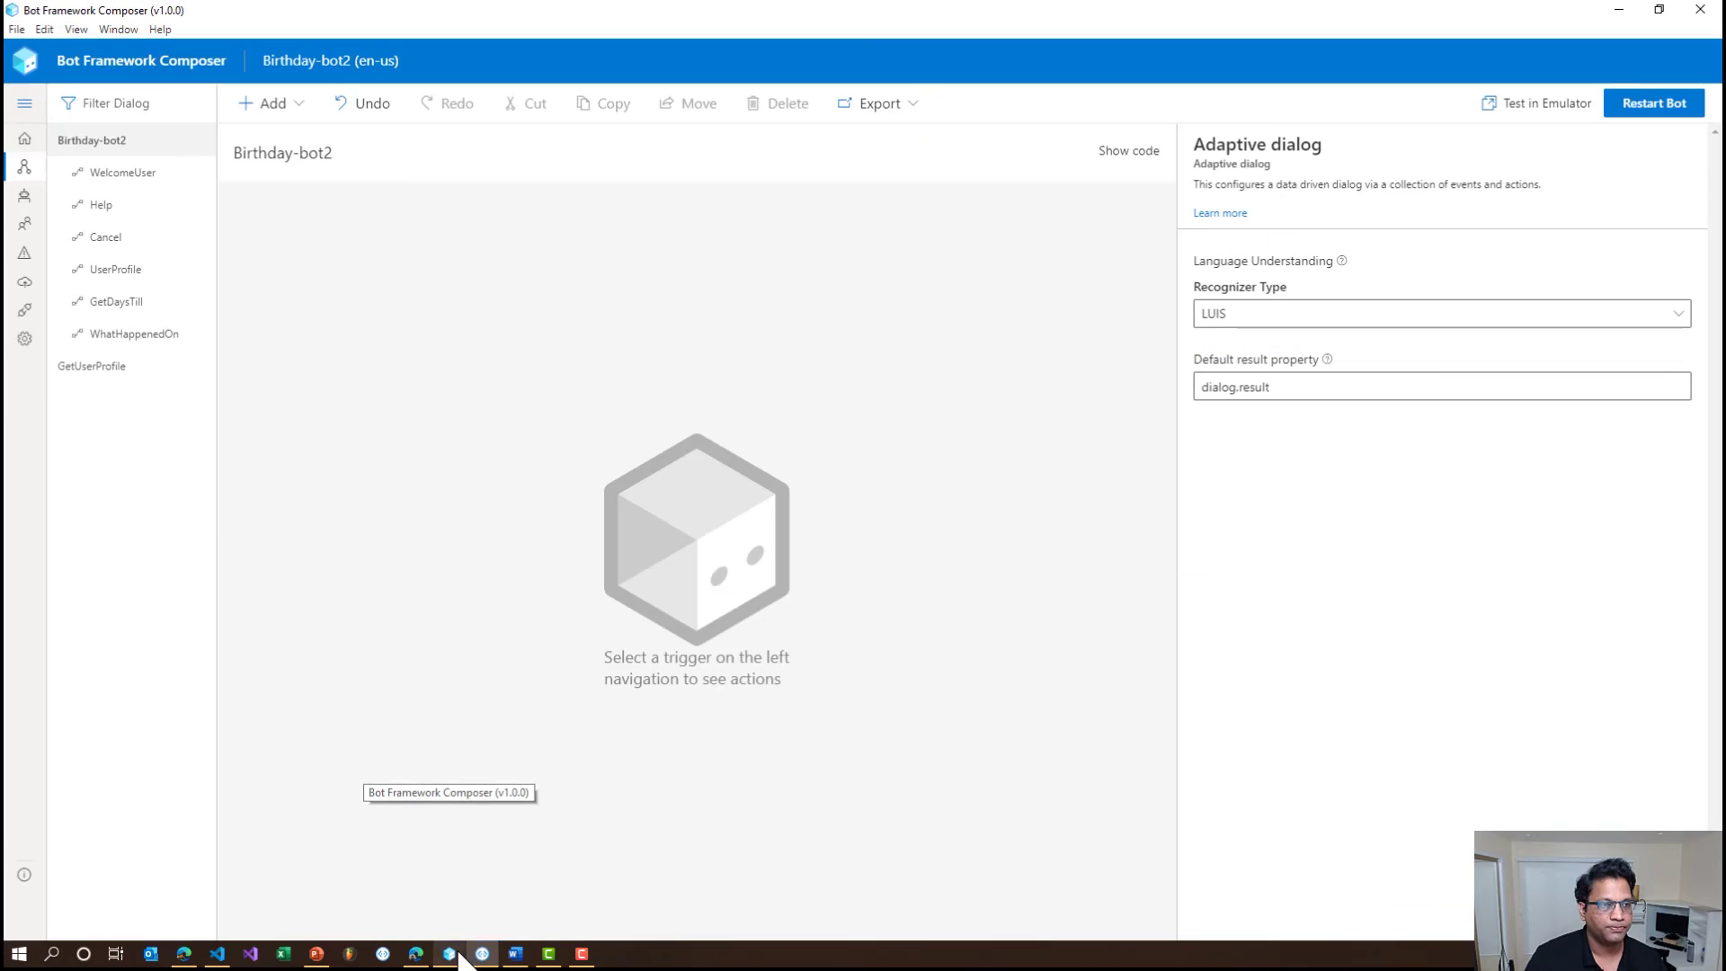
click(136, 370)
click(142, 171)
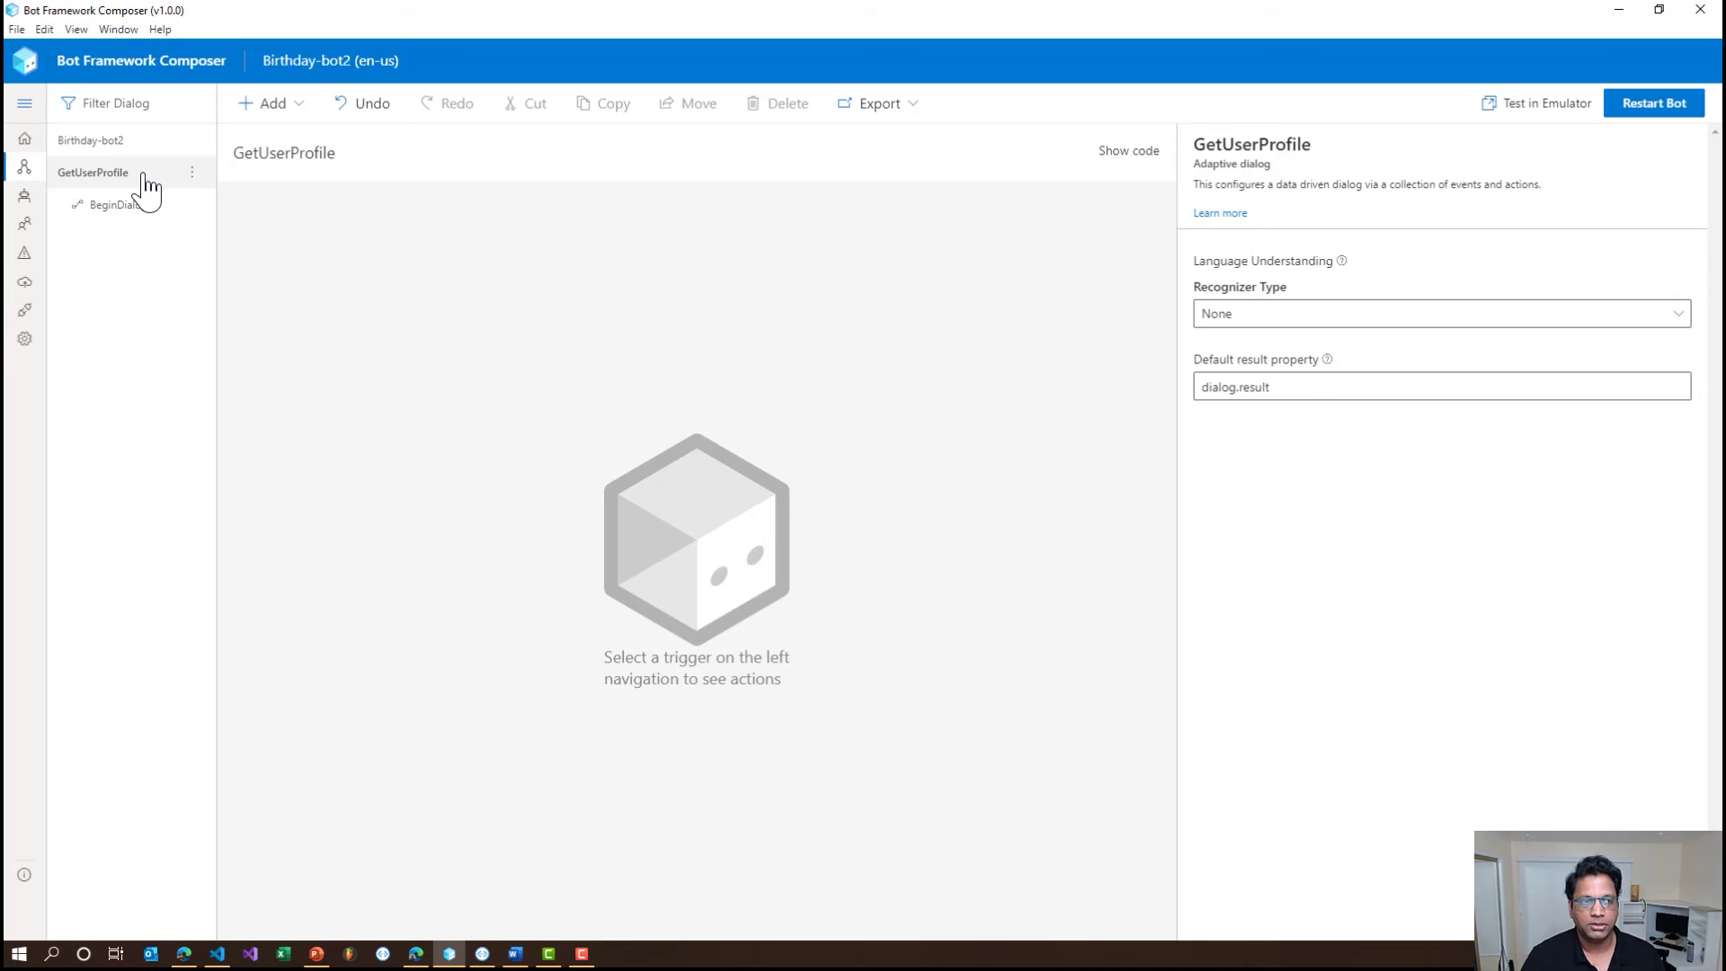
click(1308, 314)
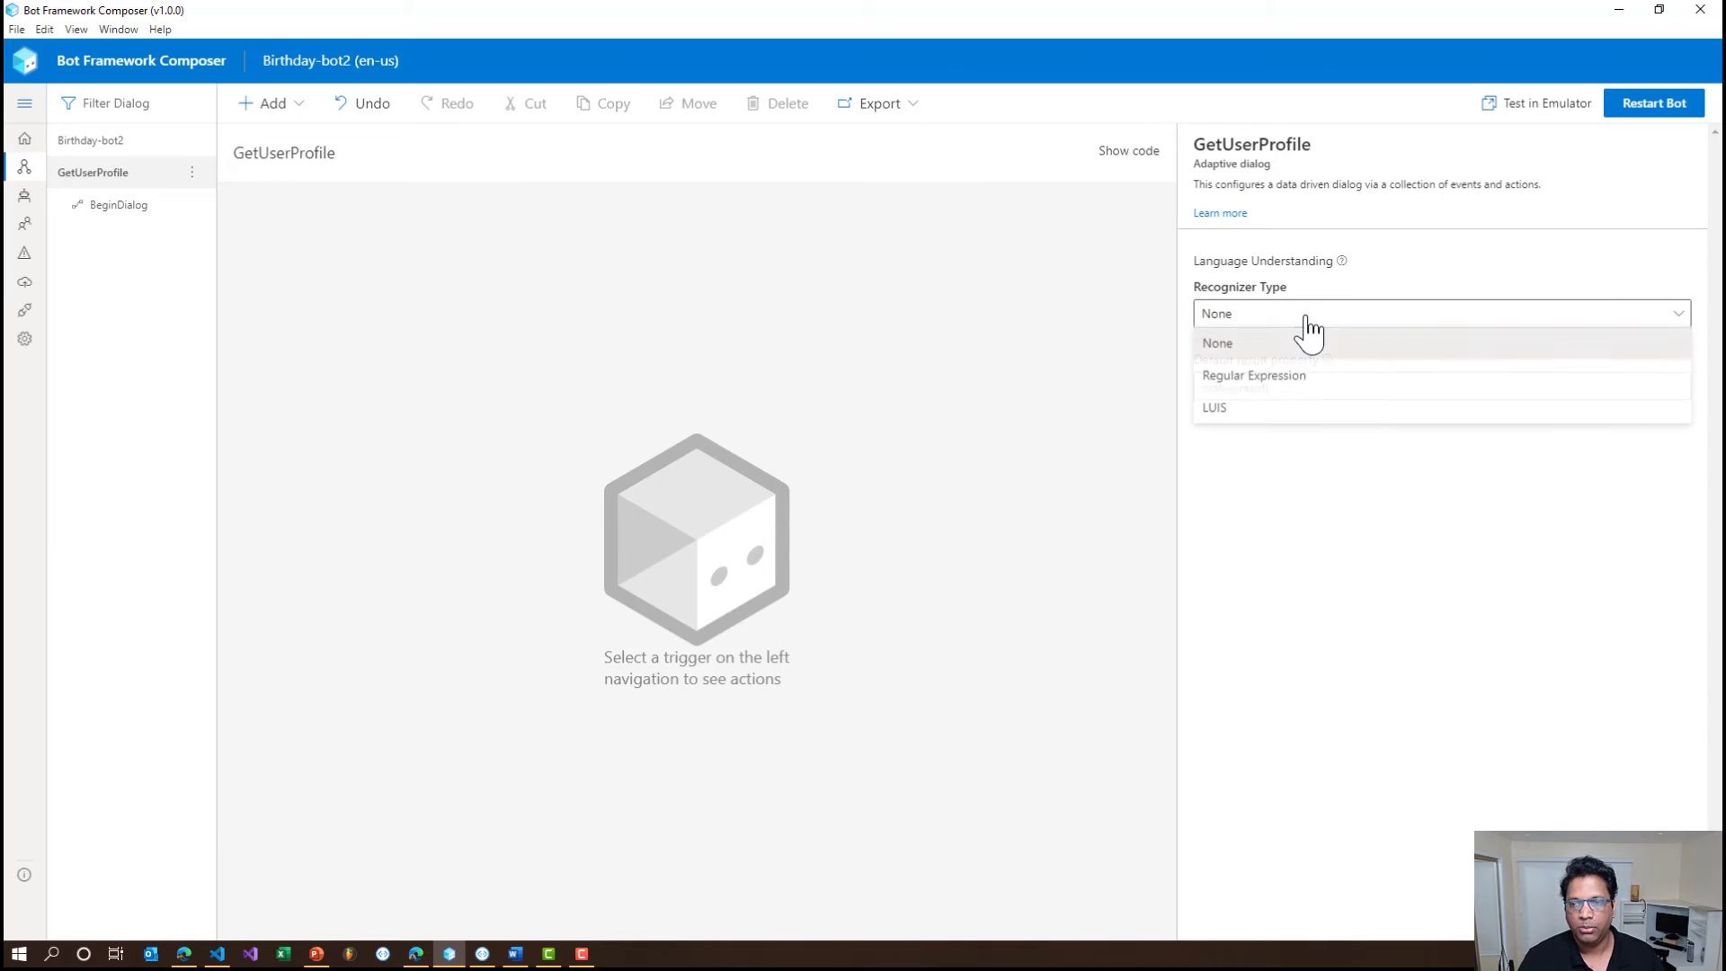
click(1260, 417)
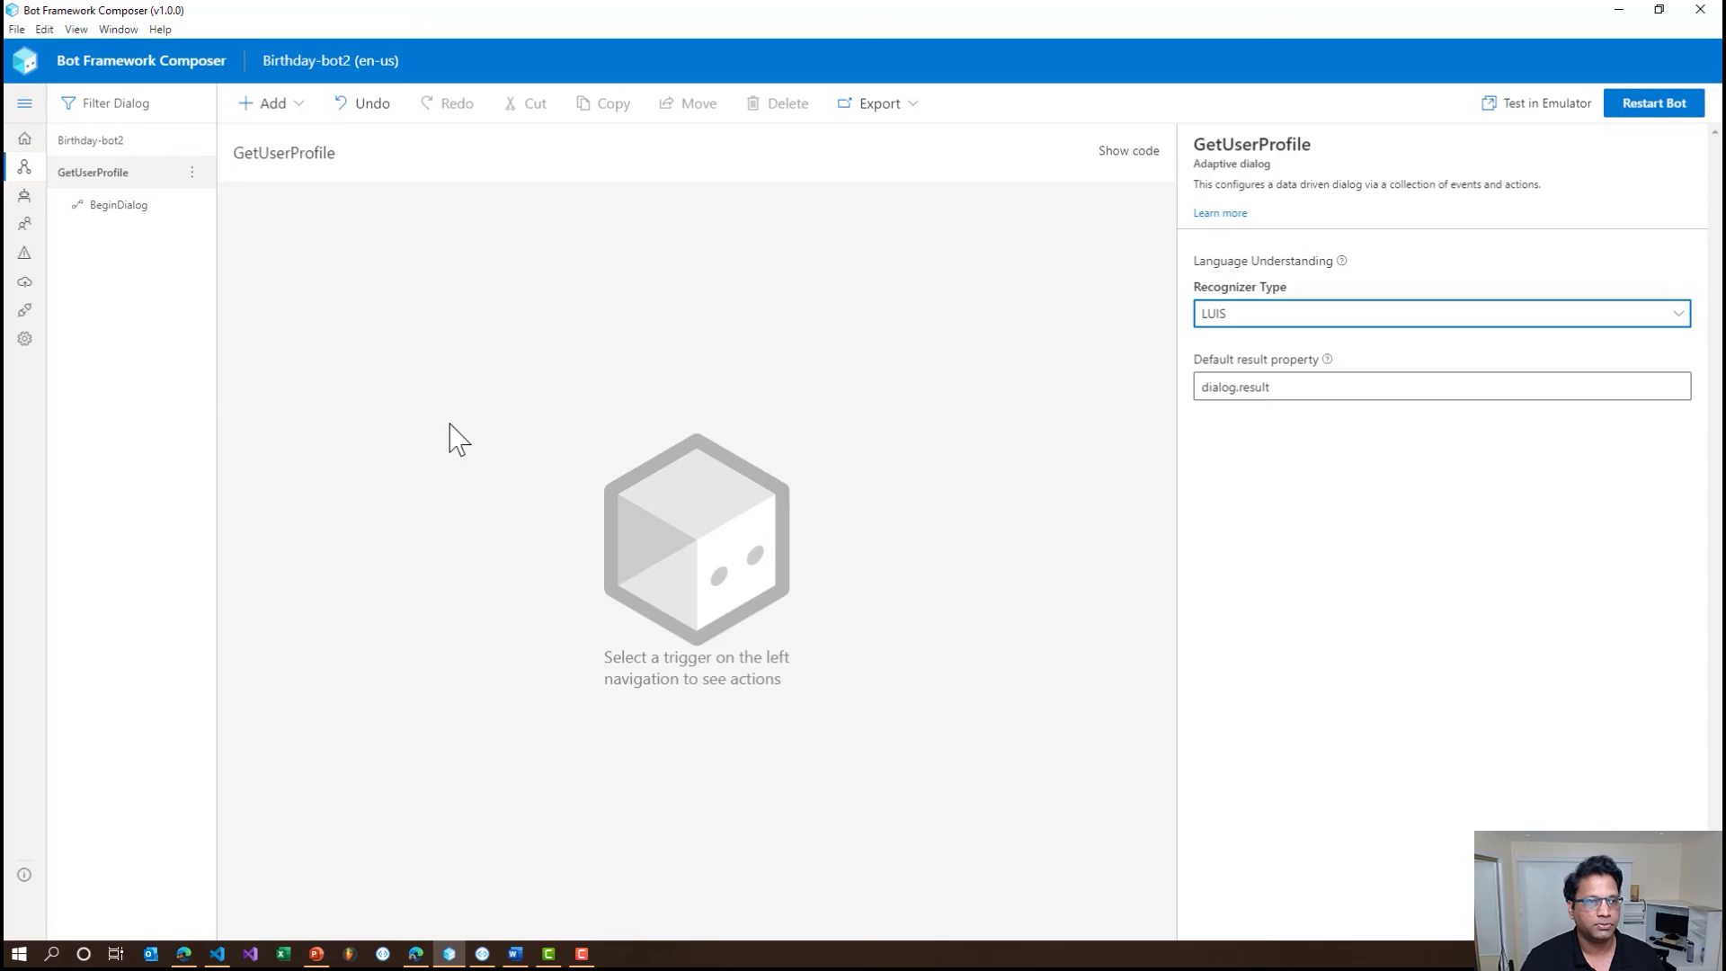
Start a new Intent recognized trigger in the GetUserProfile dialog and name it Why.
click(114, 206)
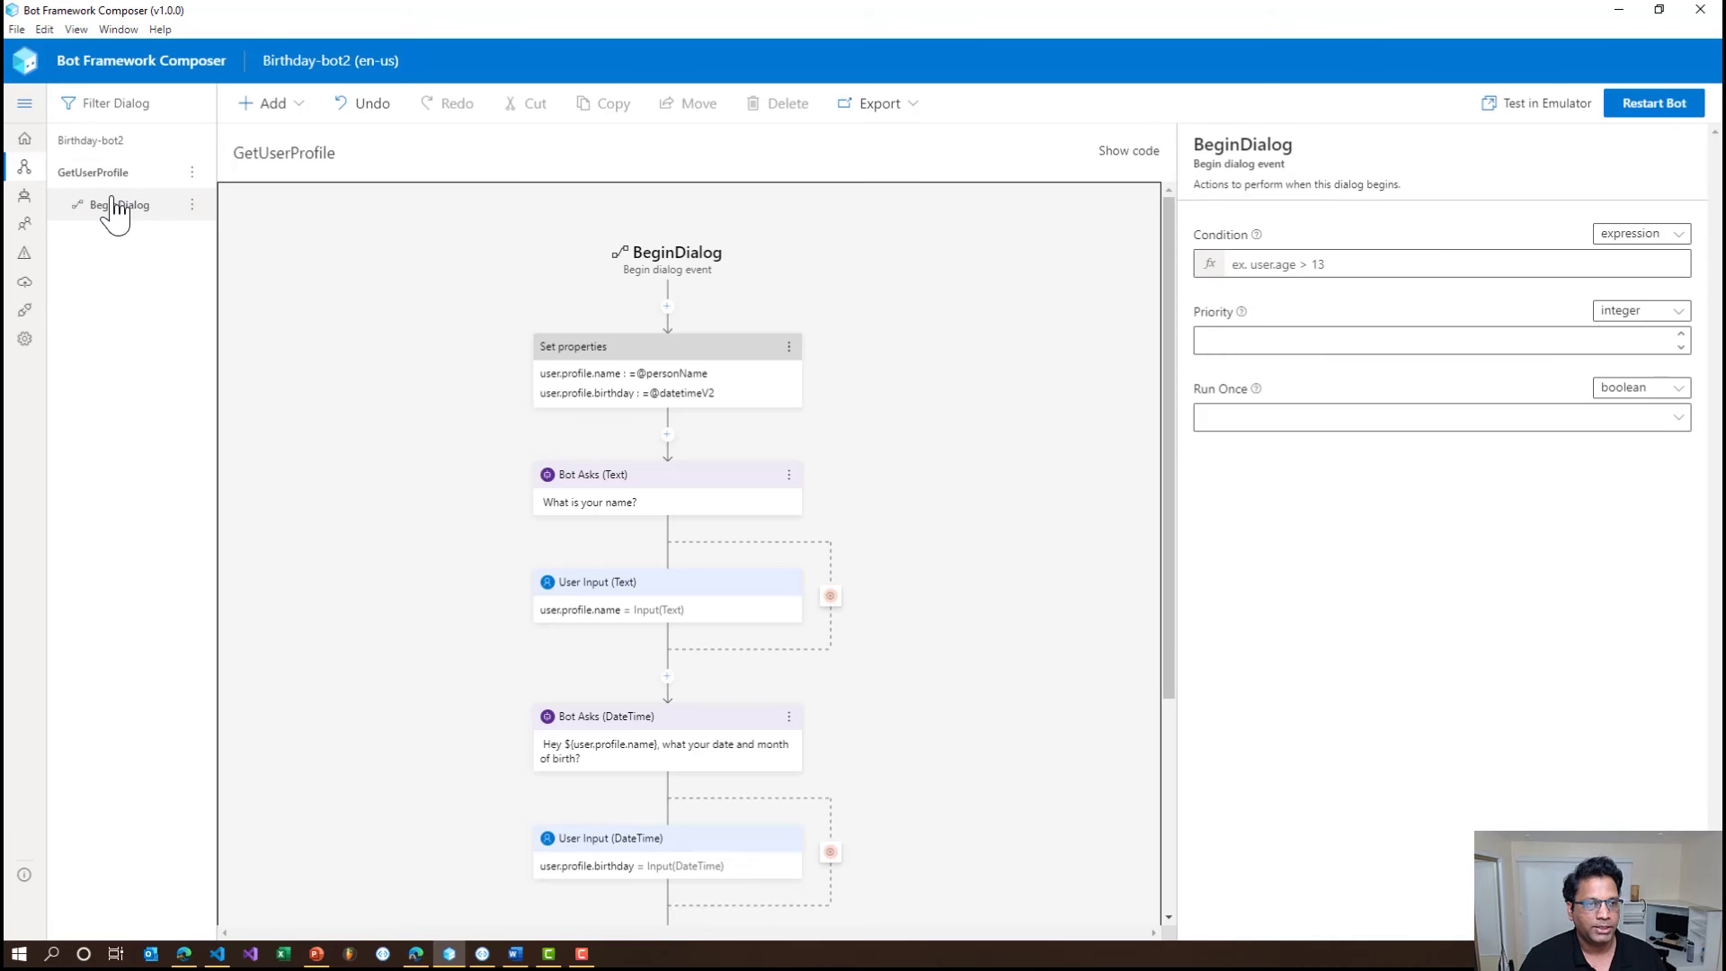
click(303, 108)
click(308, 171)
click(725, 397)
text(Why)
key(Tab)
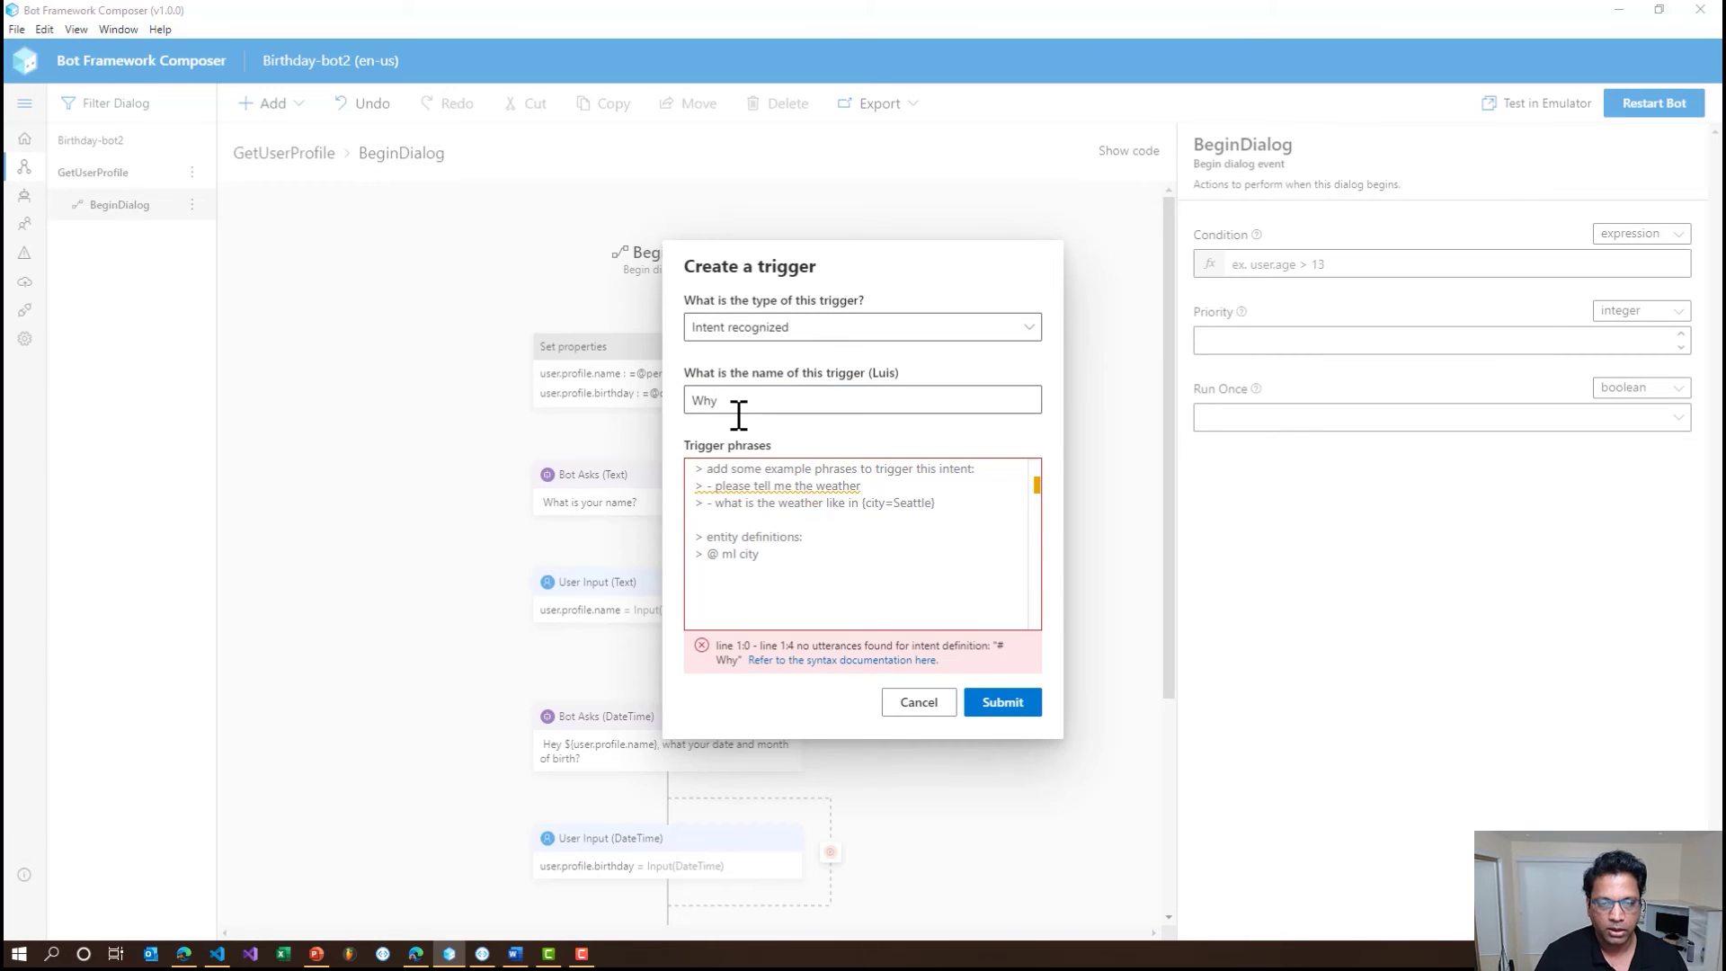
Replace the sample trigger phrases with the copied "Why do you need my name?" phrases and infoType list entity, and create the trigger.
click(814, 576)
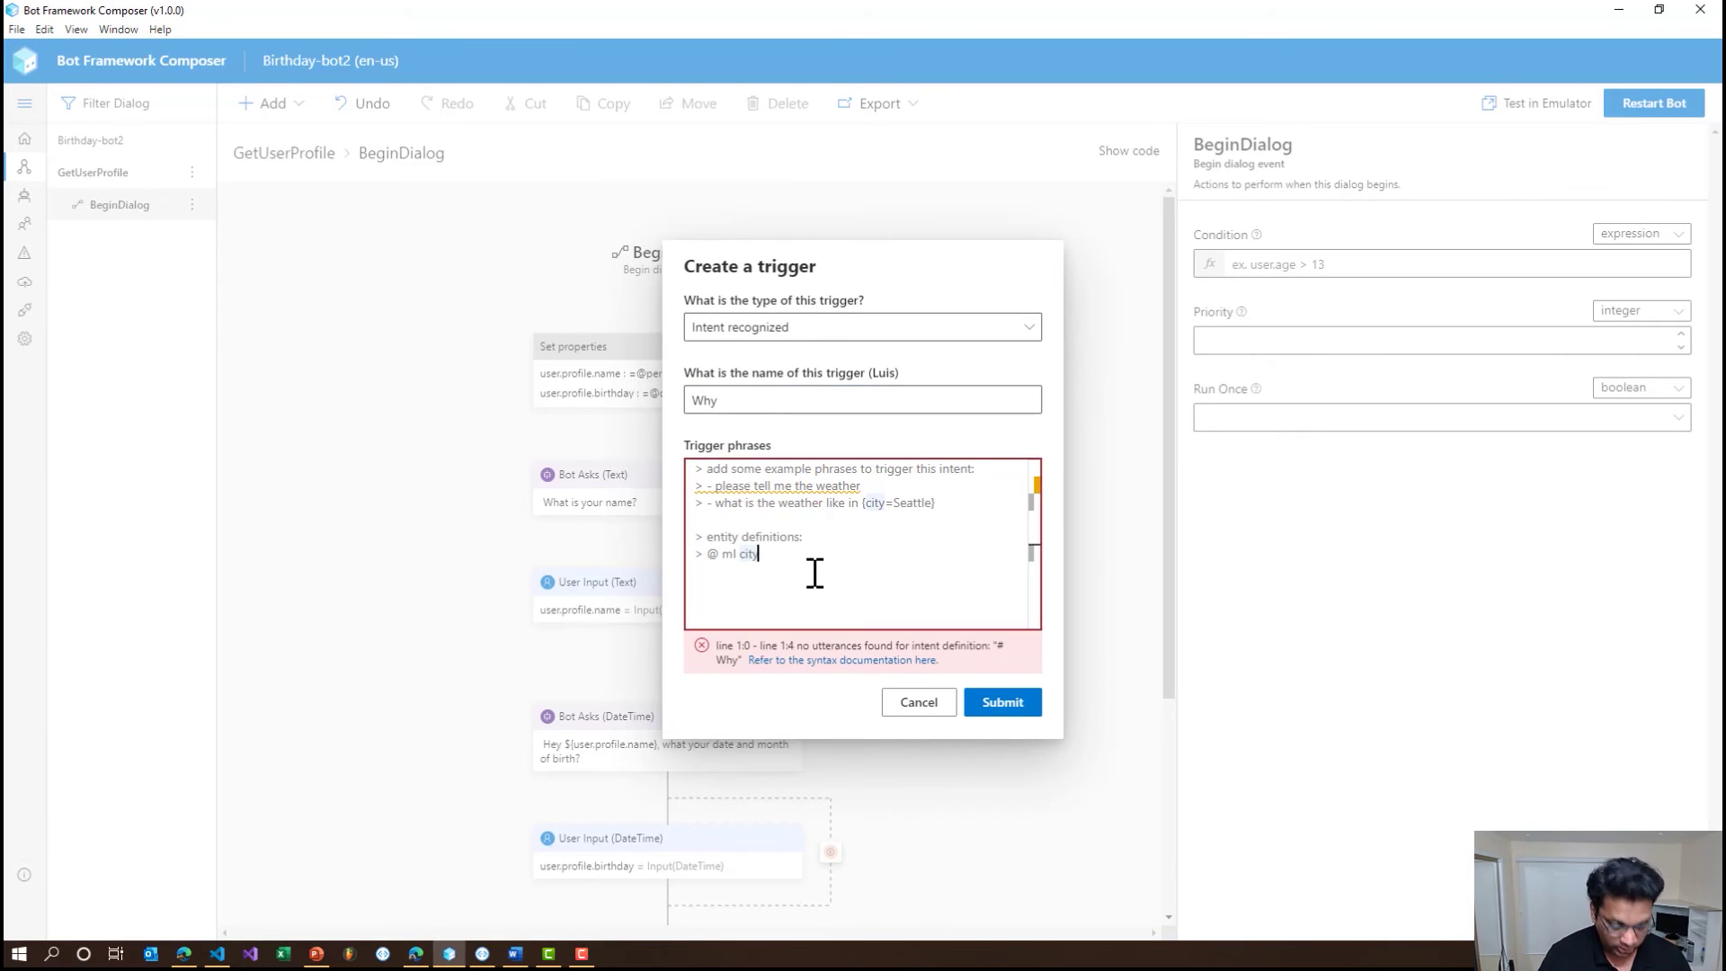
key(ctrl+a)
key(Delete)
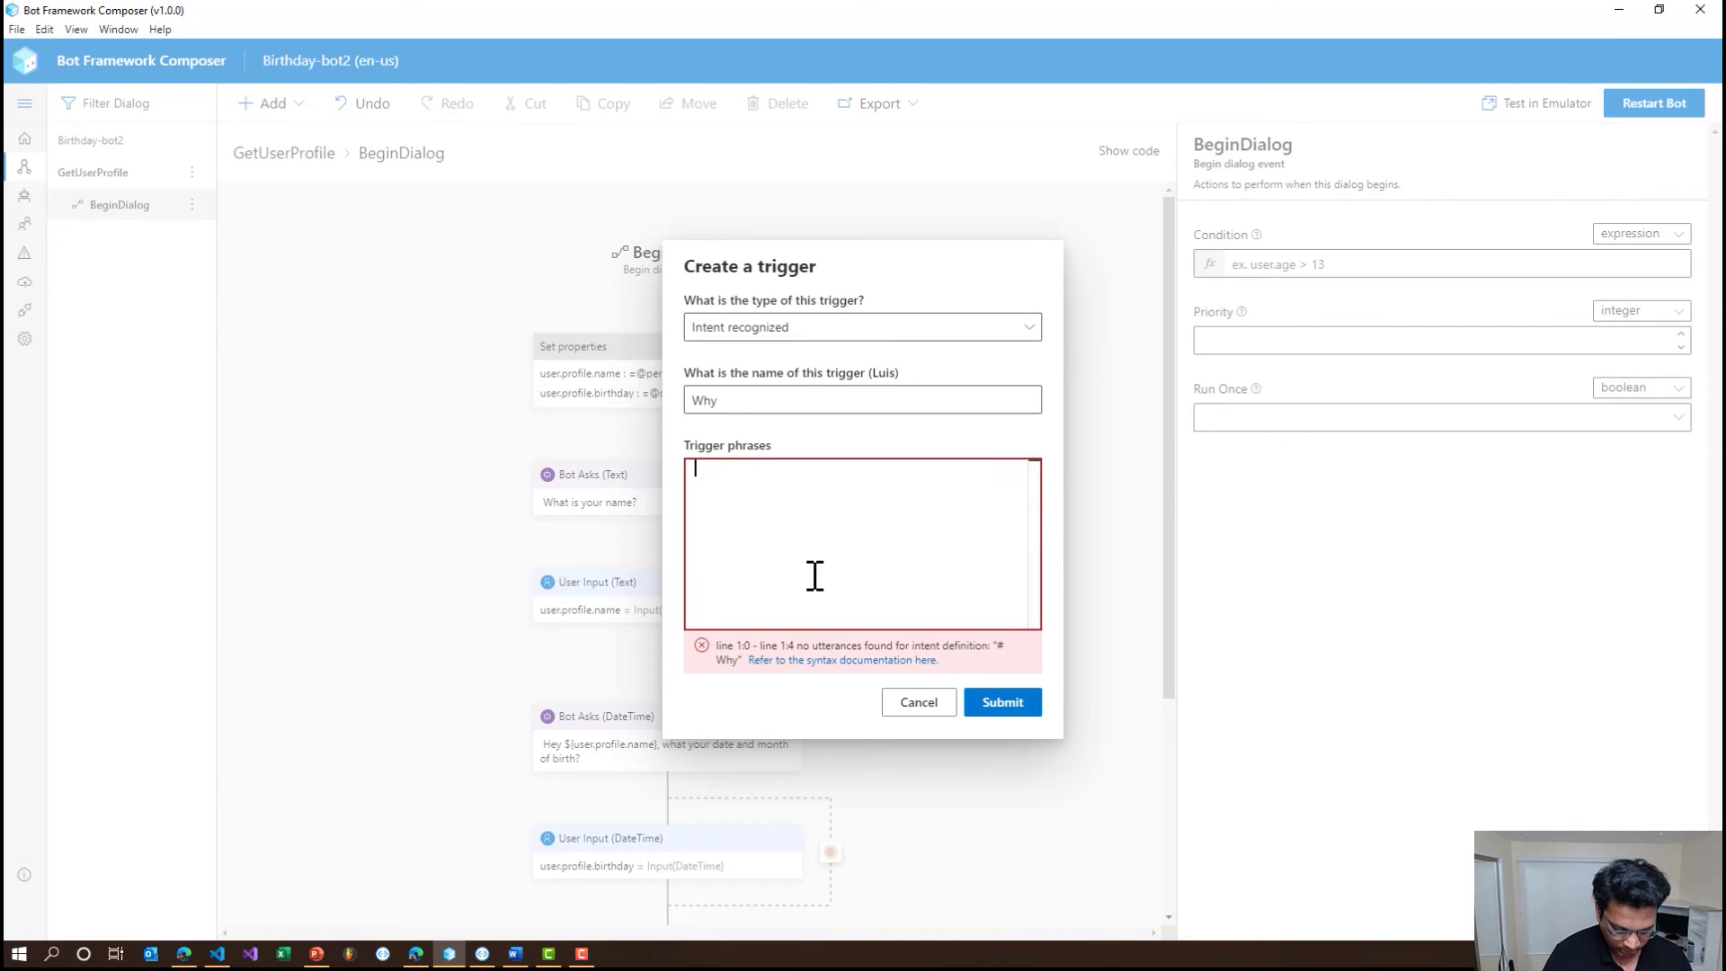
key(super+v)
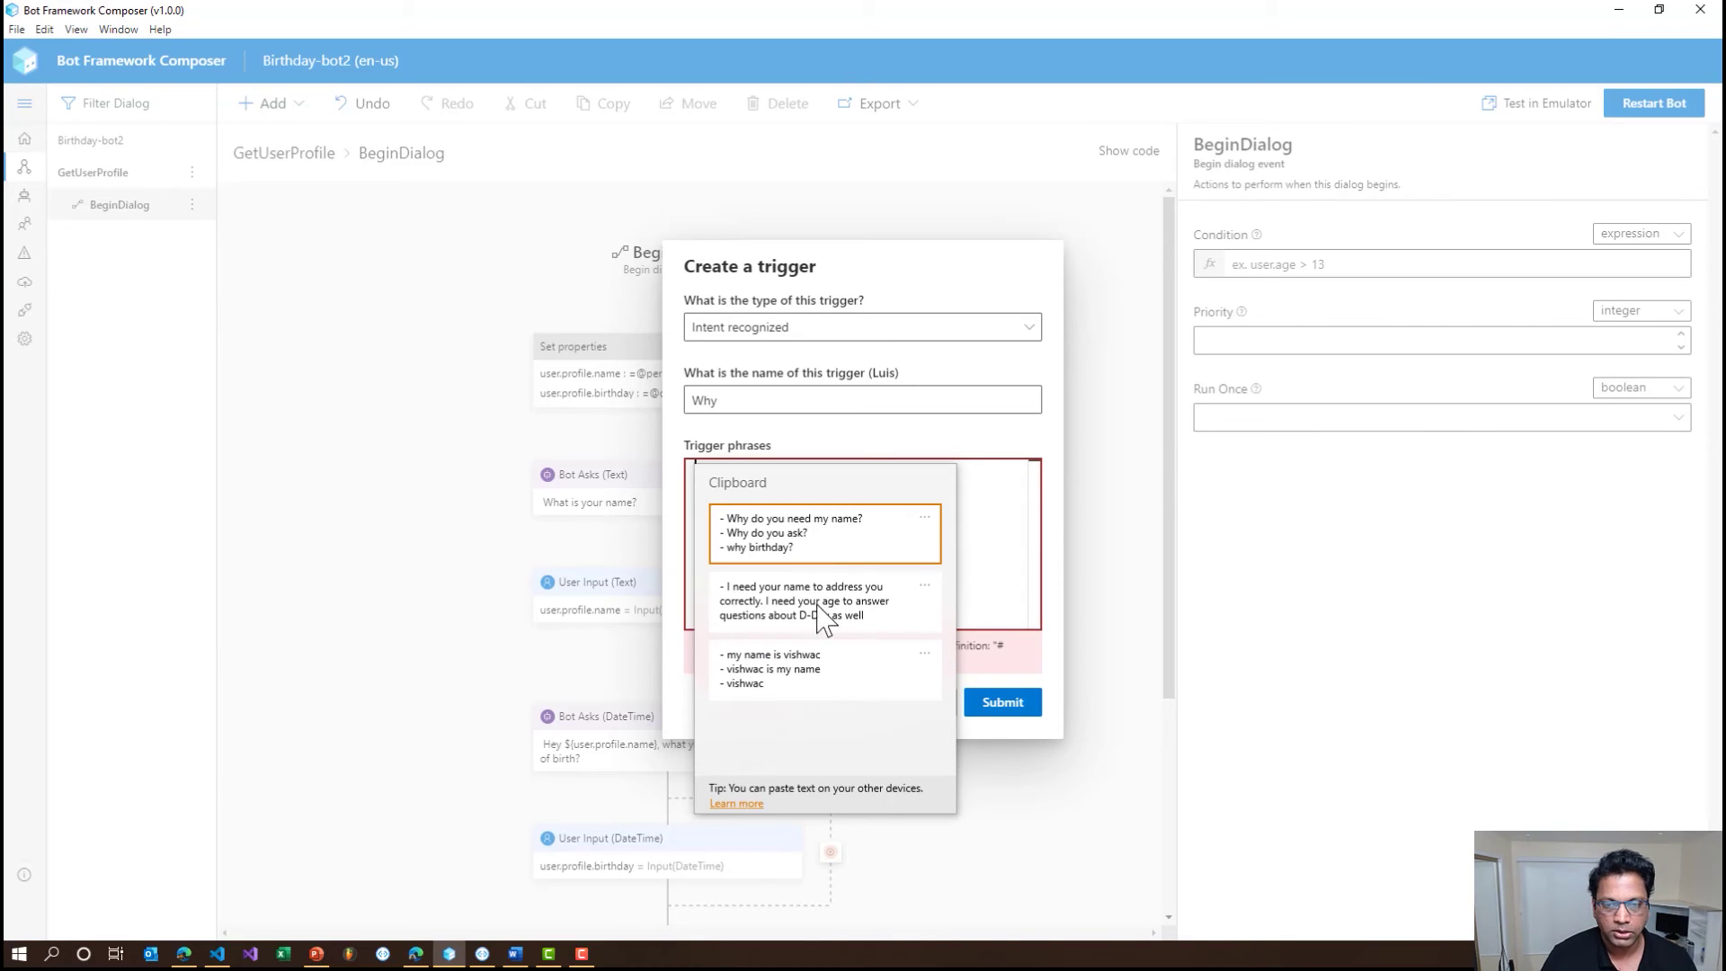
click(812, 538)
scroll(809, 540, up, 5)
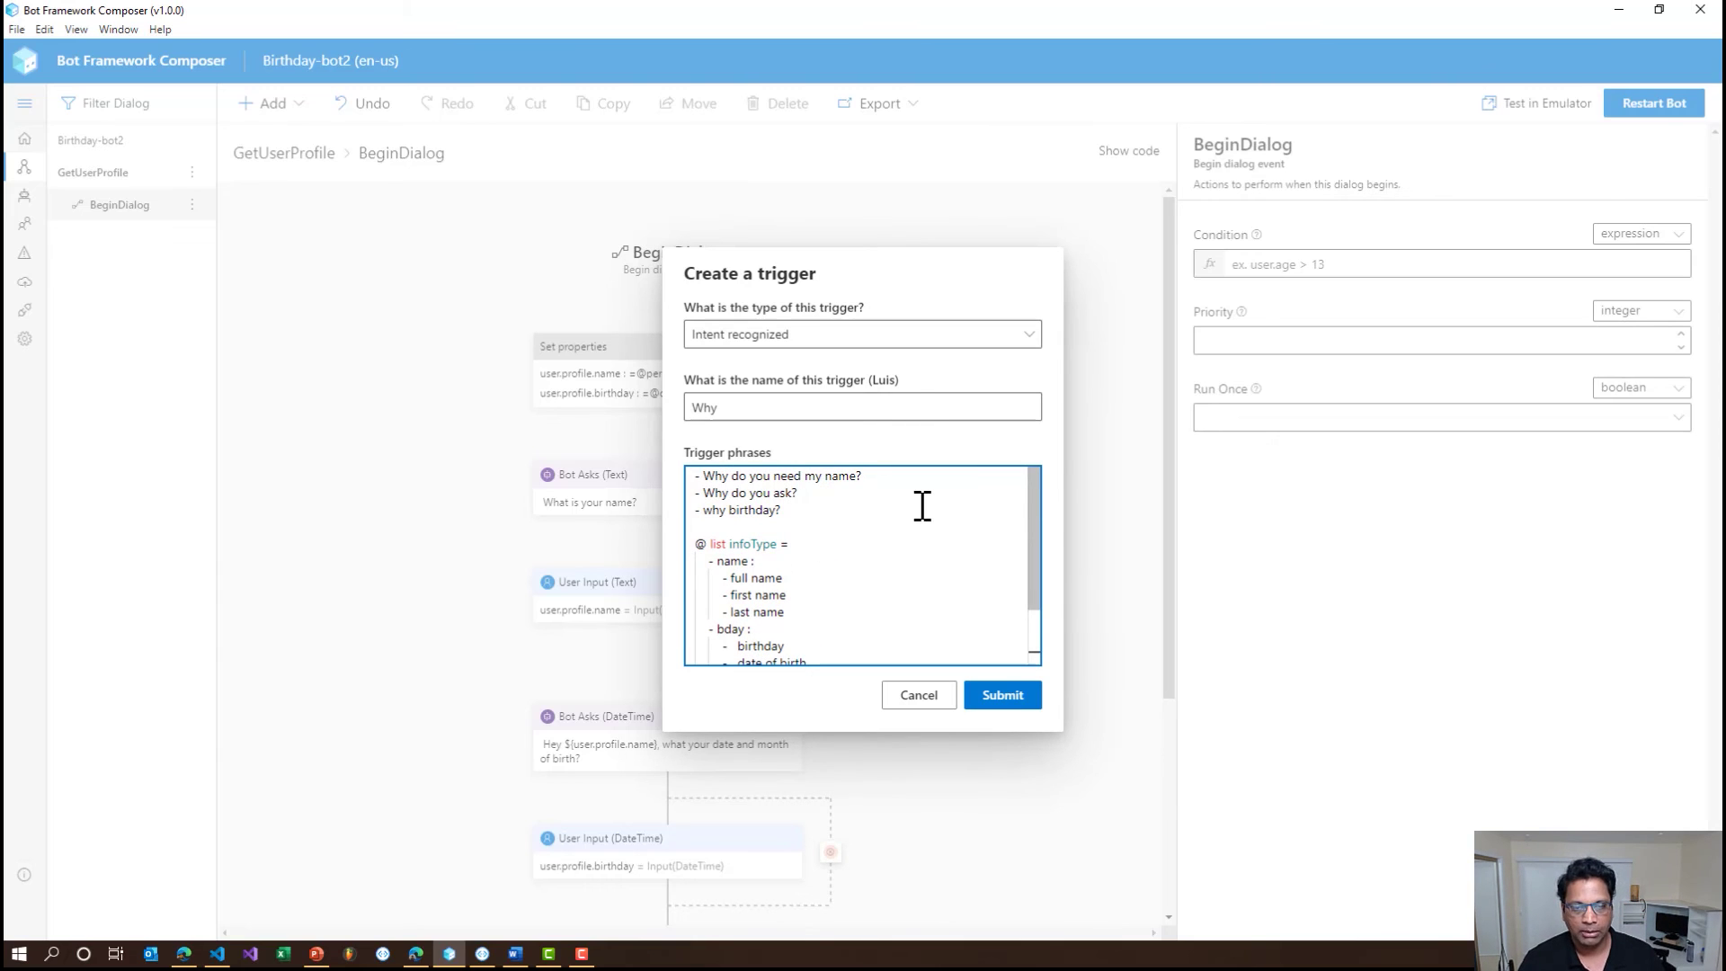
scroll(824, 535, down, 2)
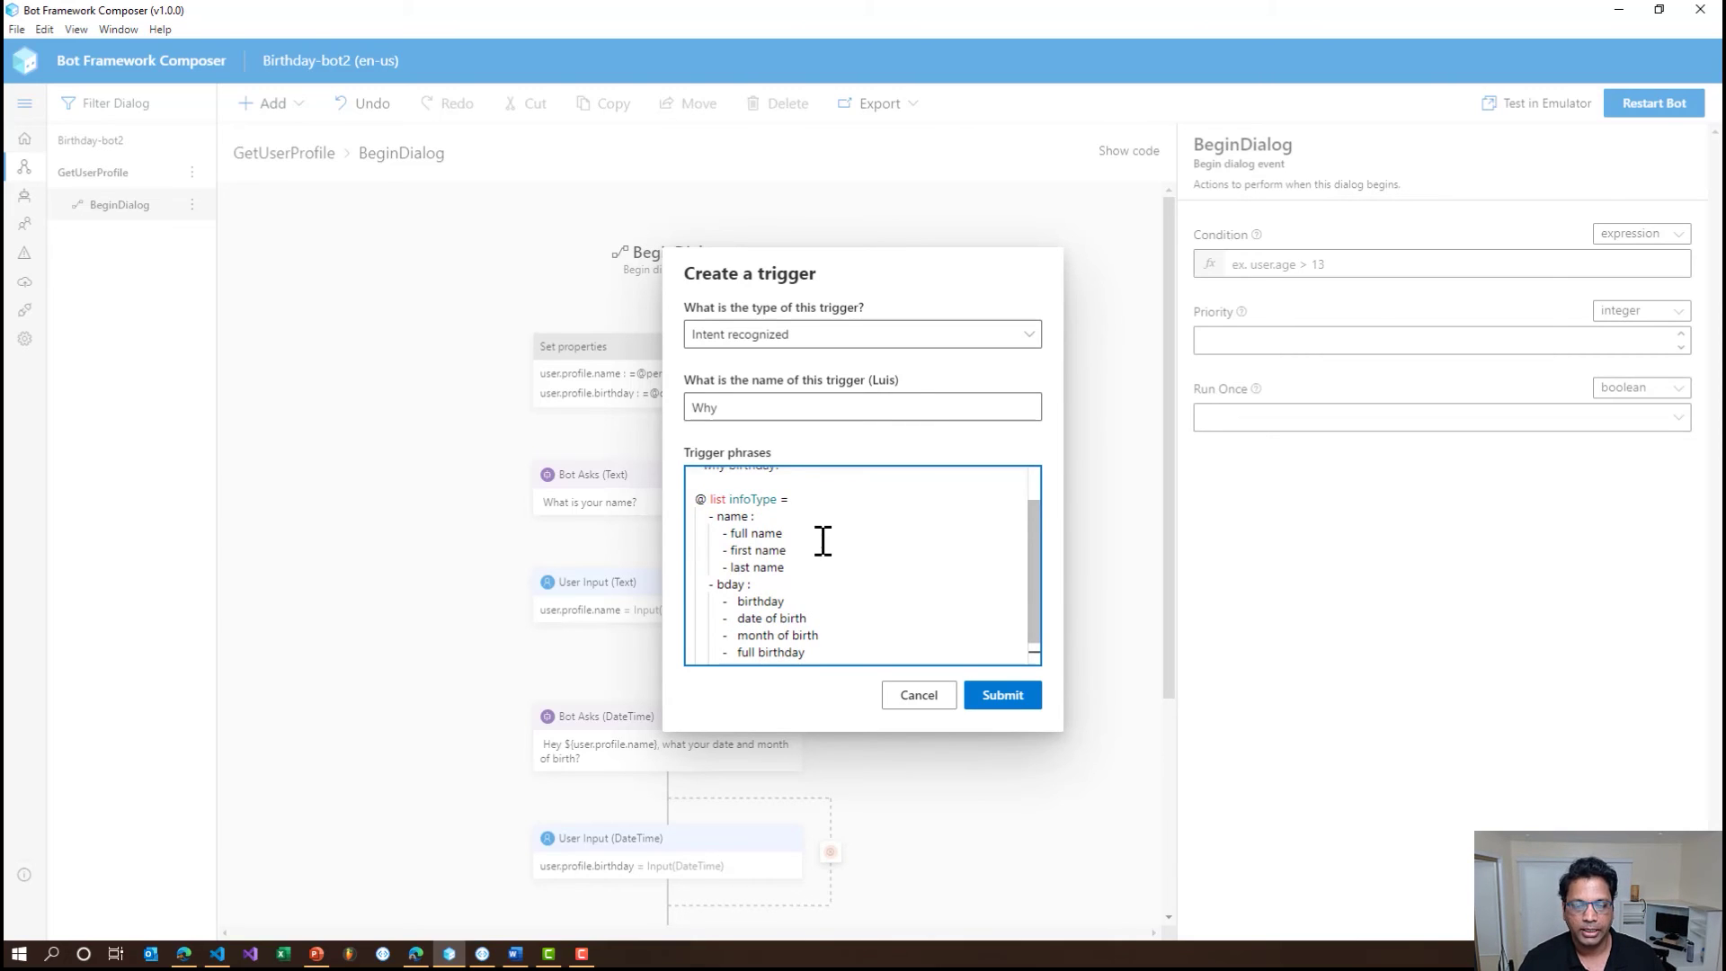
click(1004, 696)
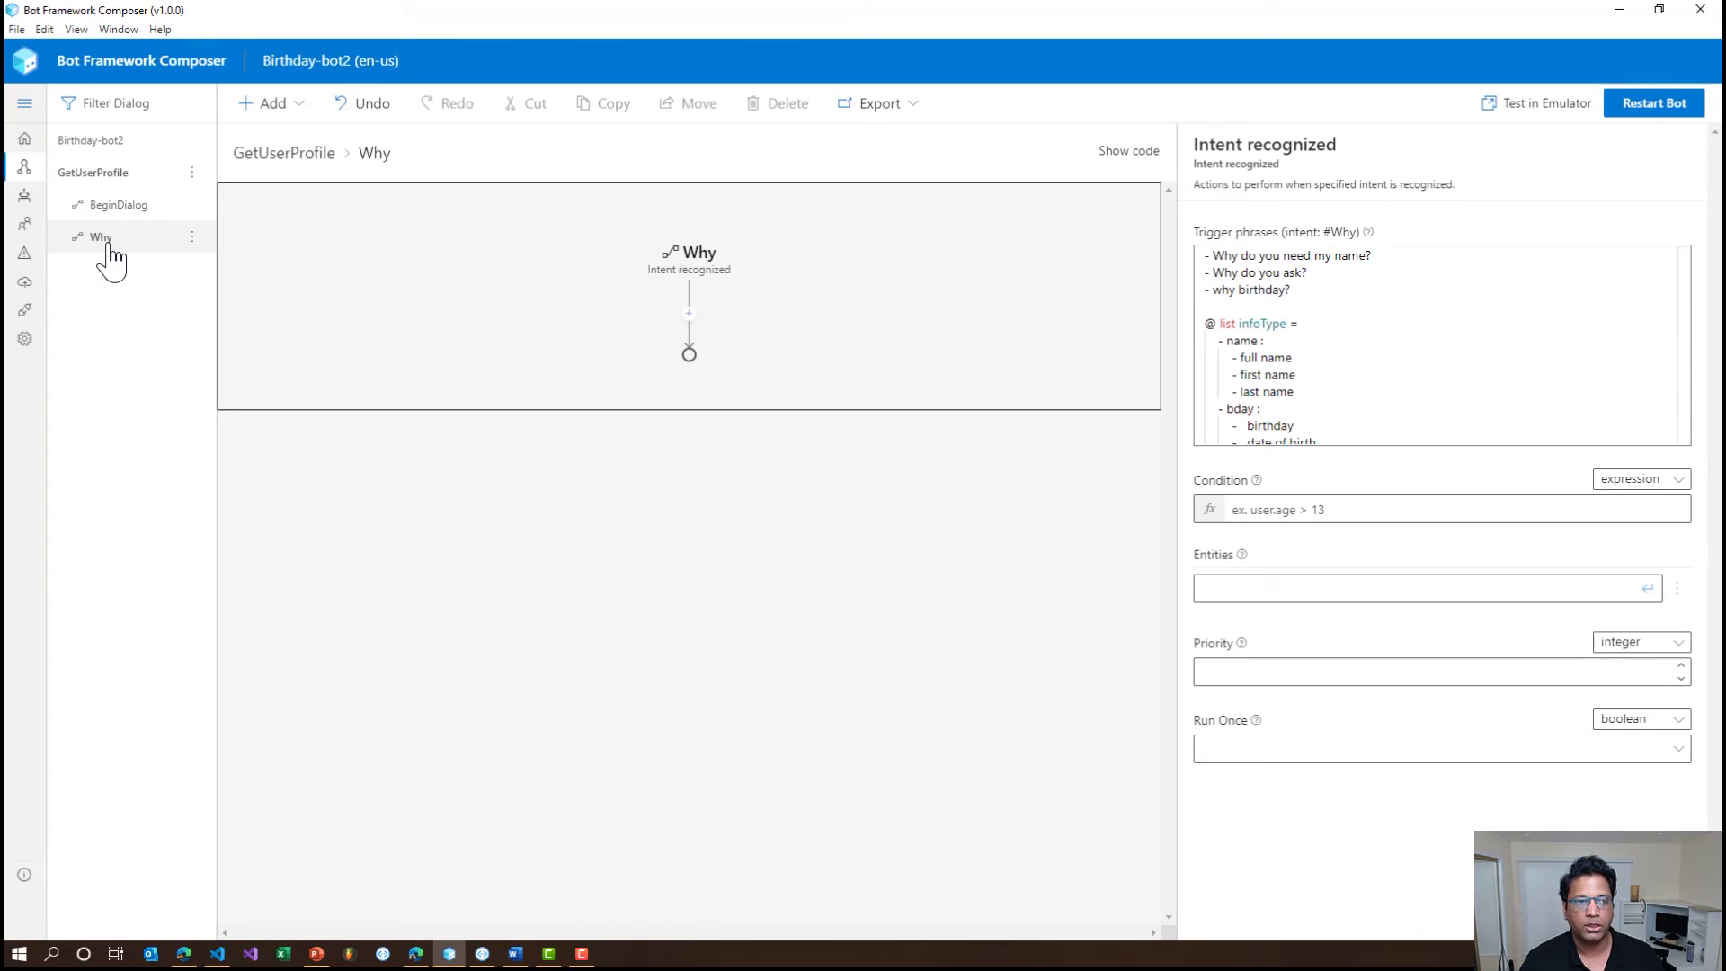
Add a response to the Why trigger using the copied text beginning "I need your name to address you correctly.".
click(689, 314)
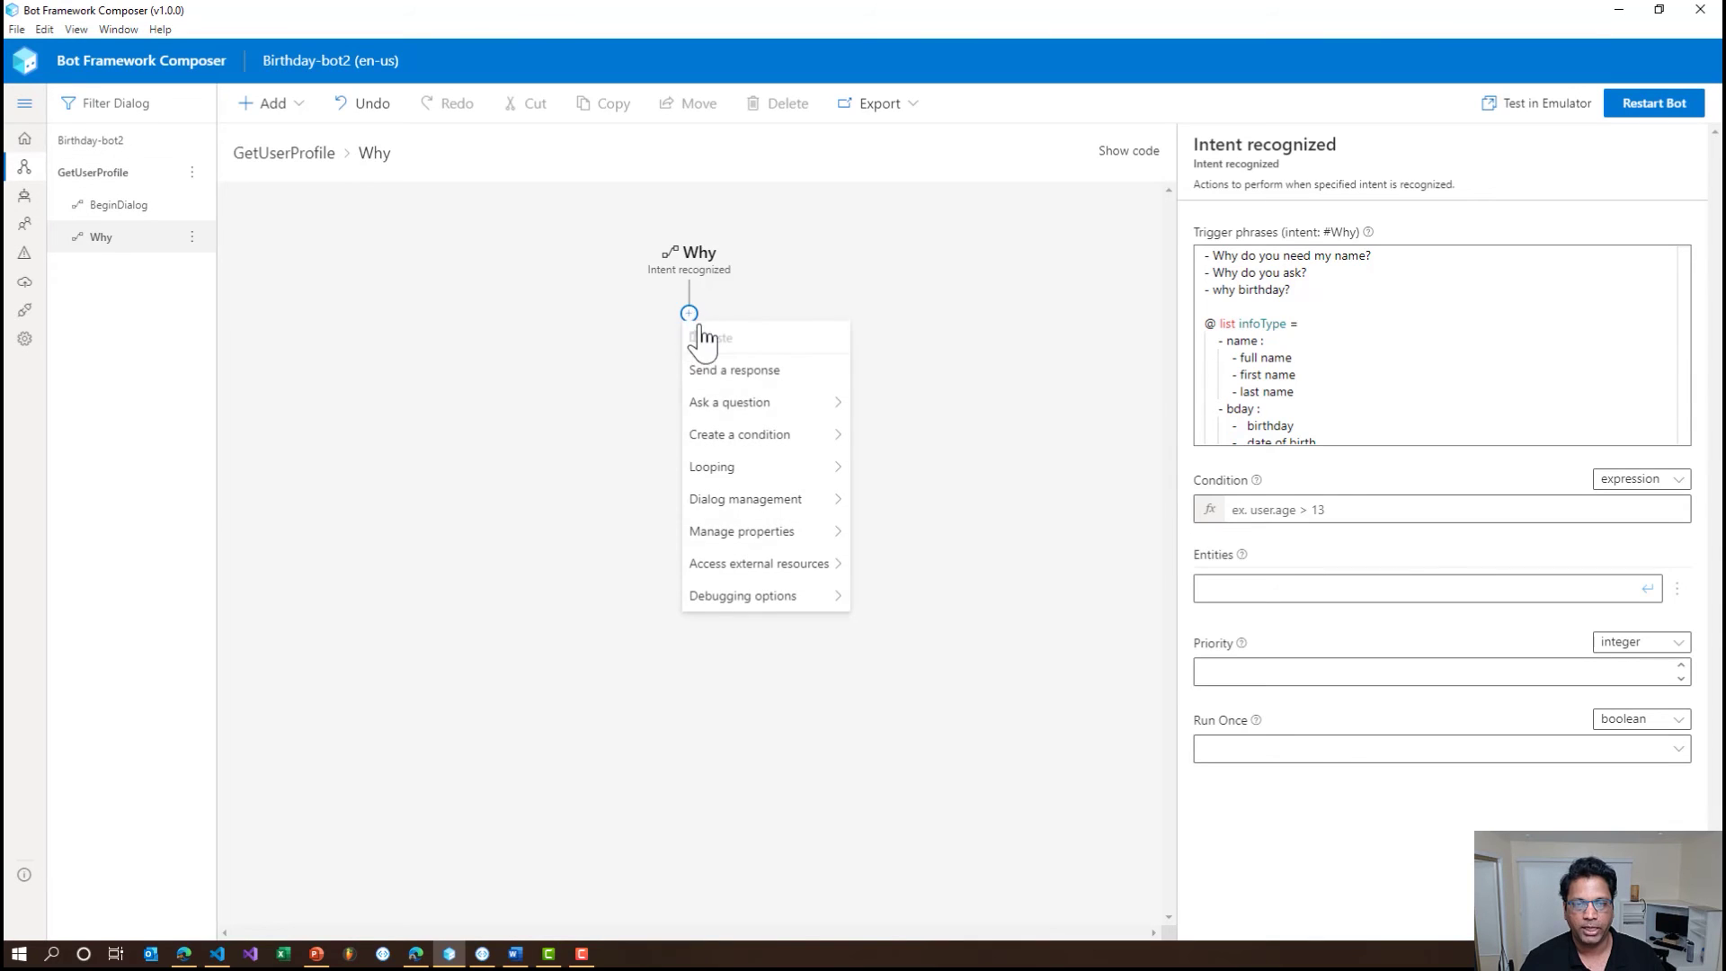
click(731, 372)
click(1325, 301)
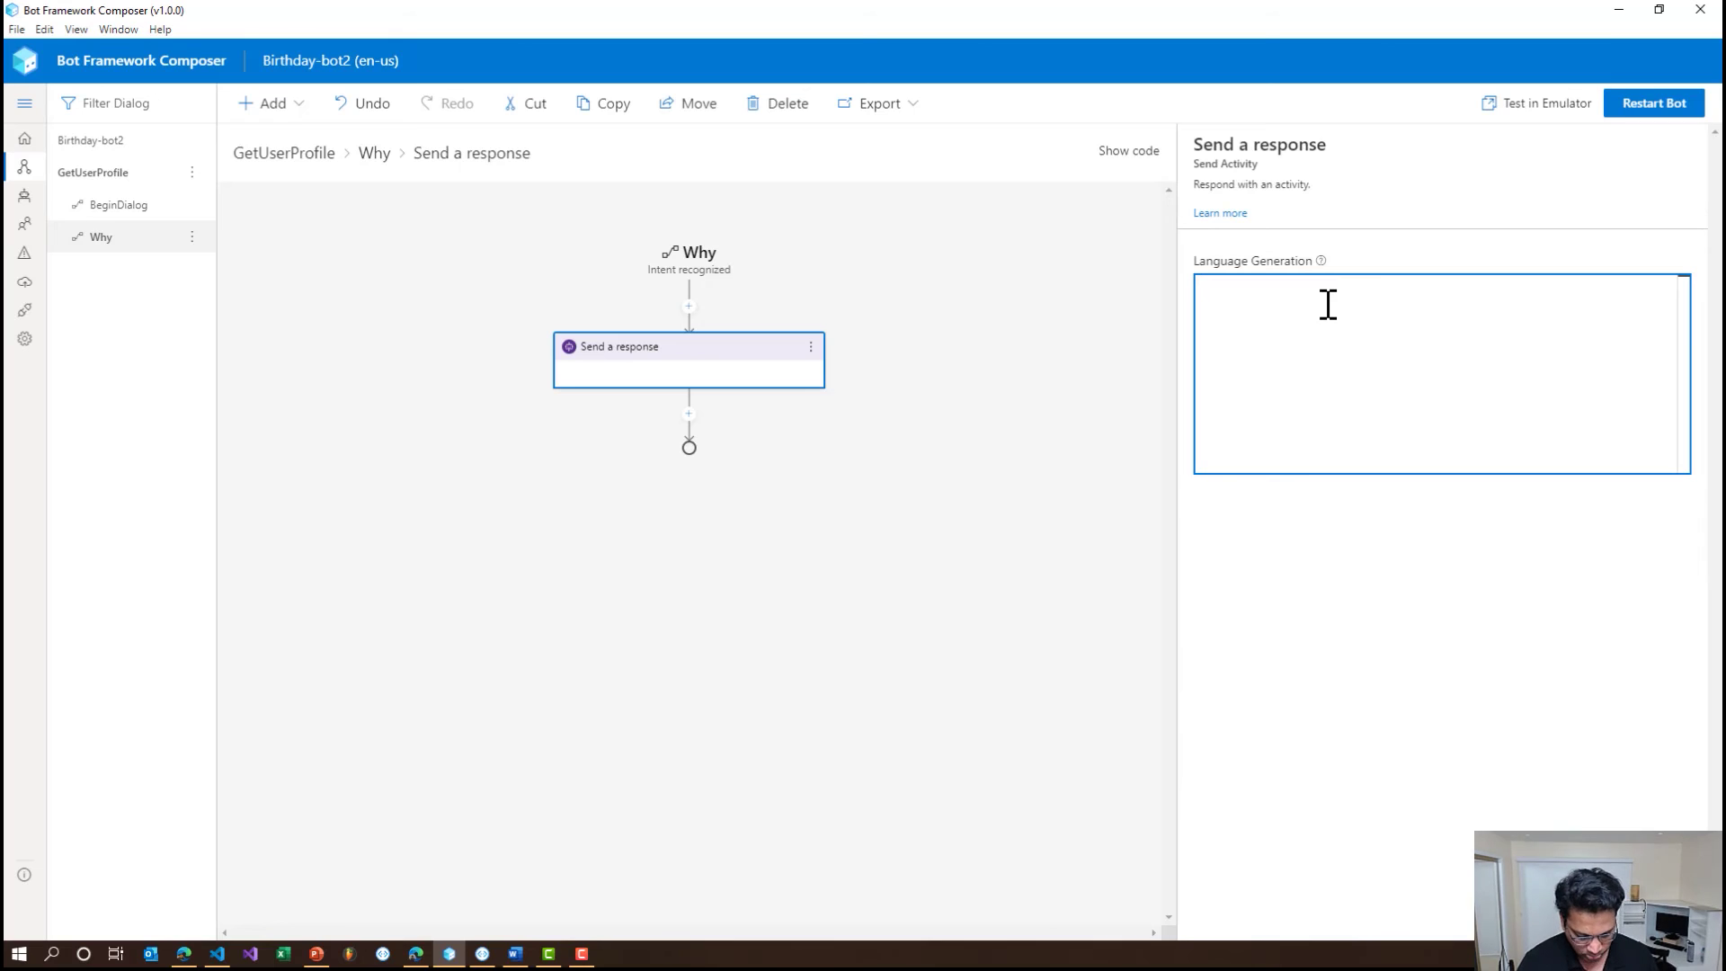
key(super+v)
key(Down)
key(Return)
drag(1449, 469, 1306, 297)
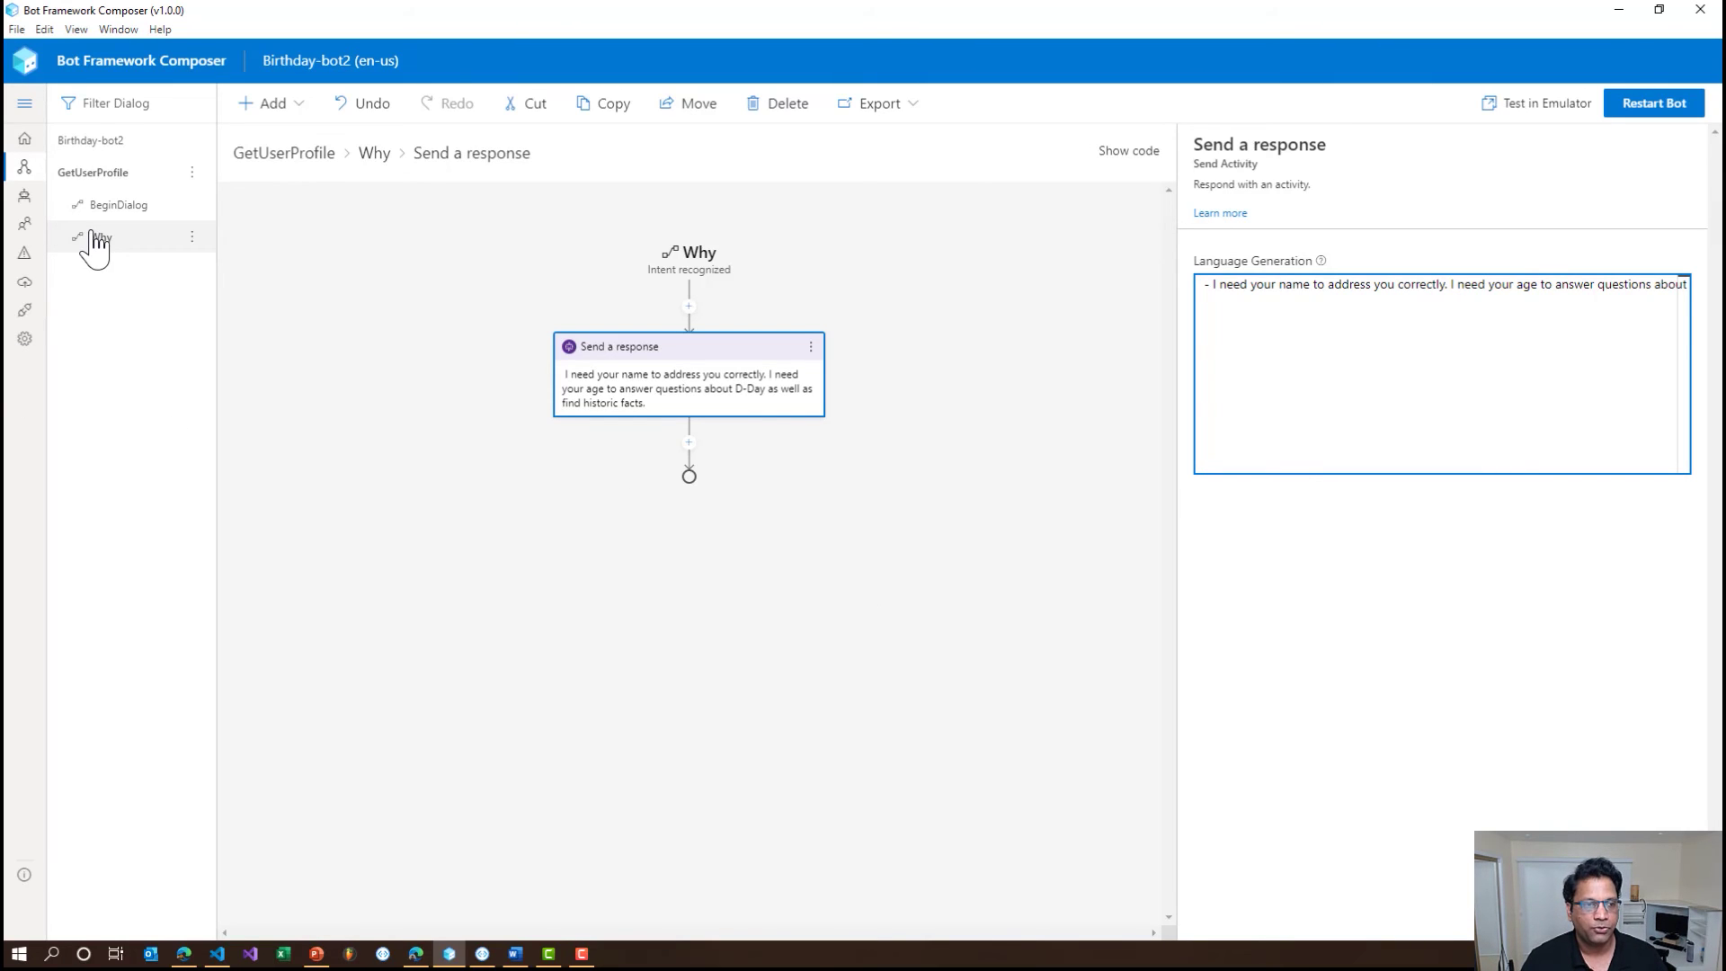
Set Allow Interruptions to true for the "What is your name?" prompt in BeginDialog.
click(101, 212)
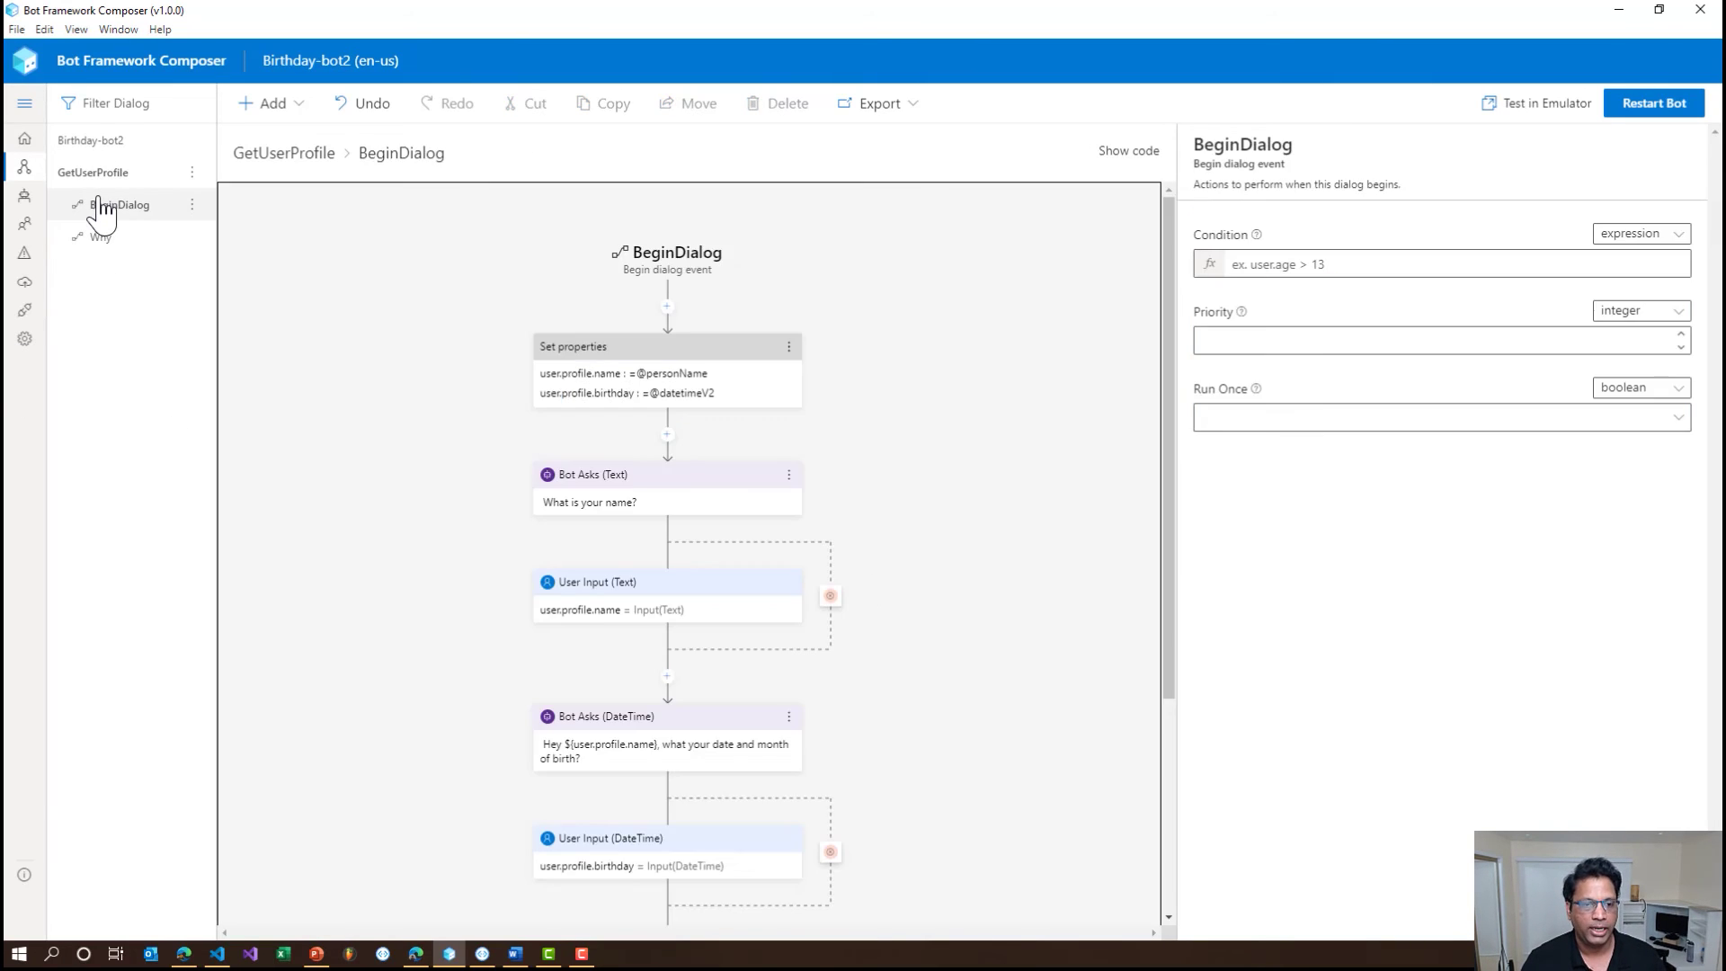
click(618, 490)
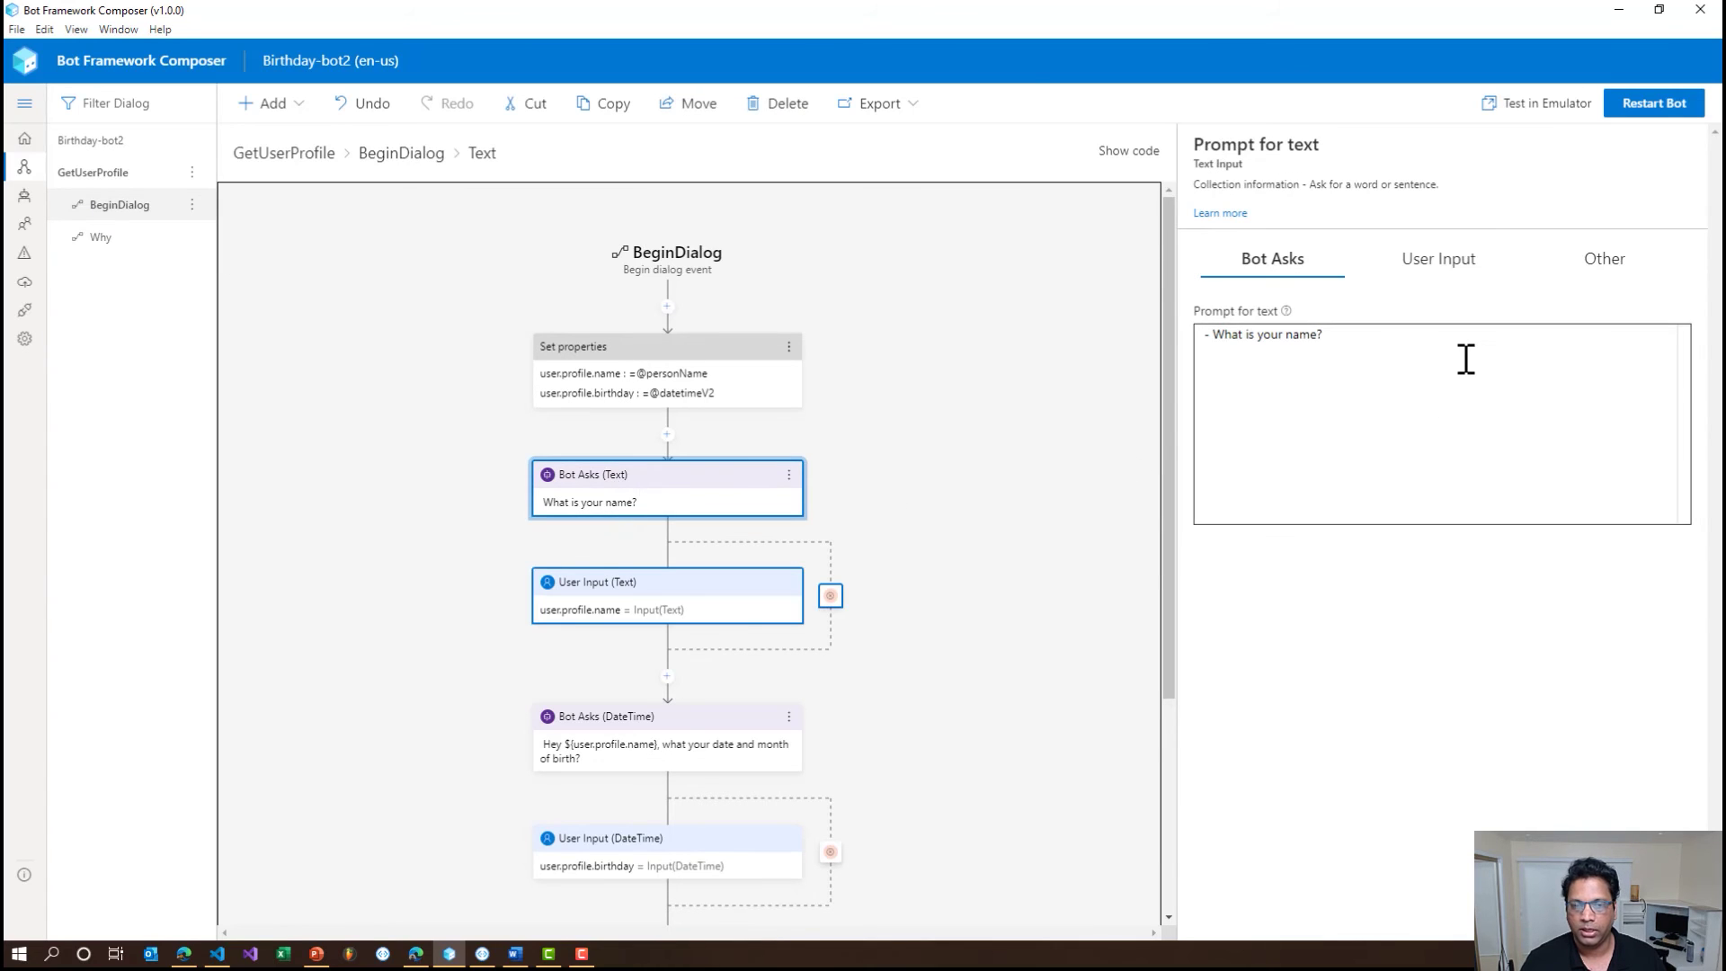
click(1608, 268)
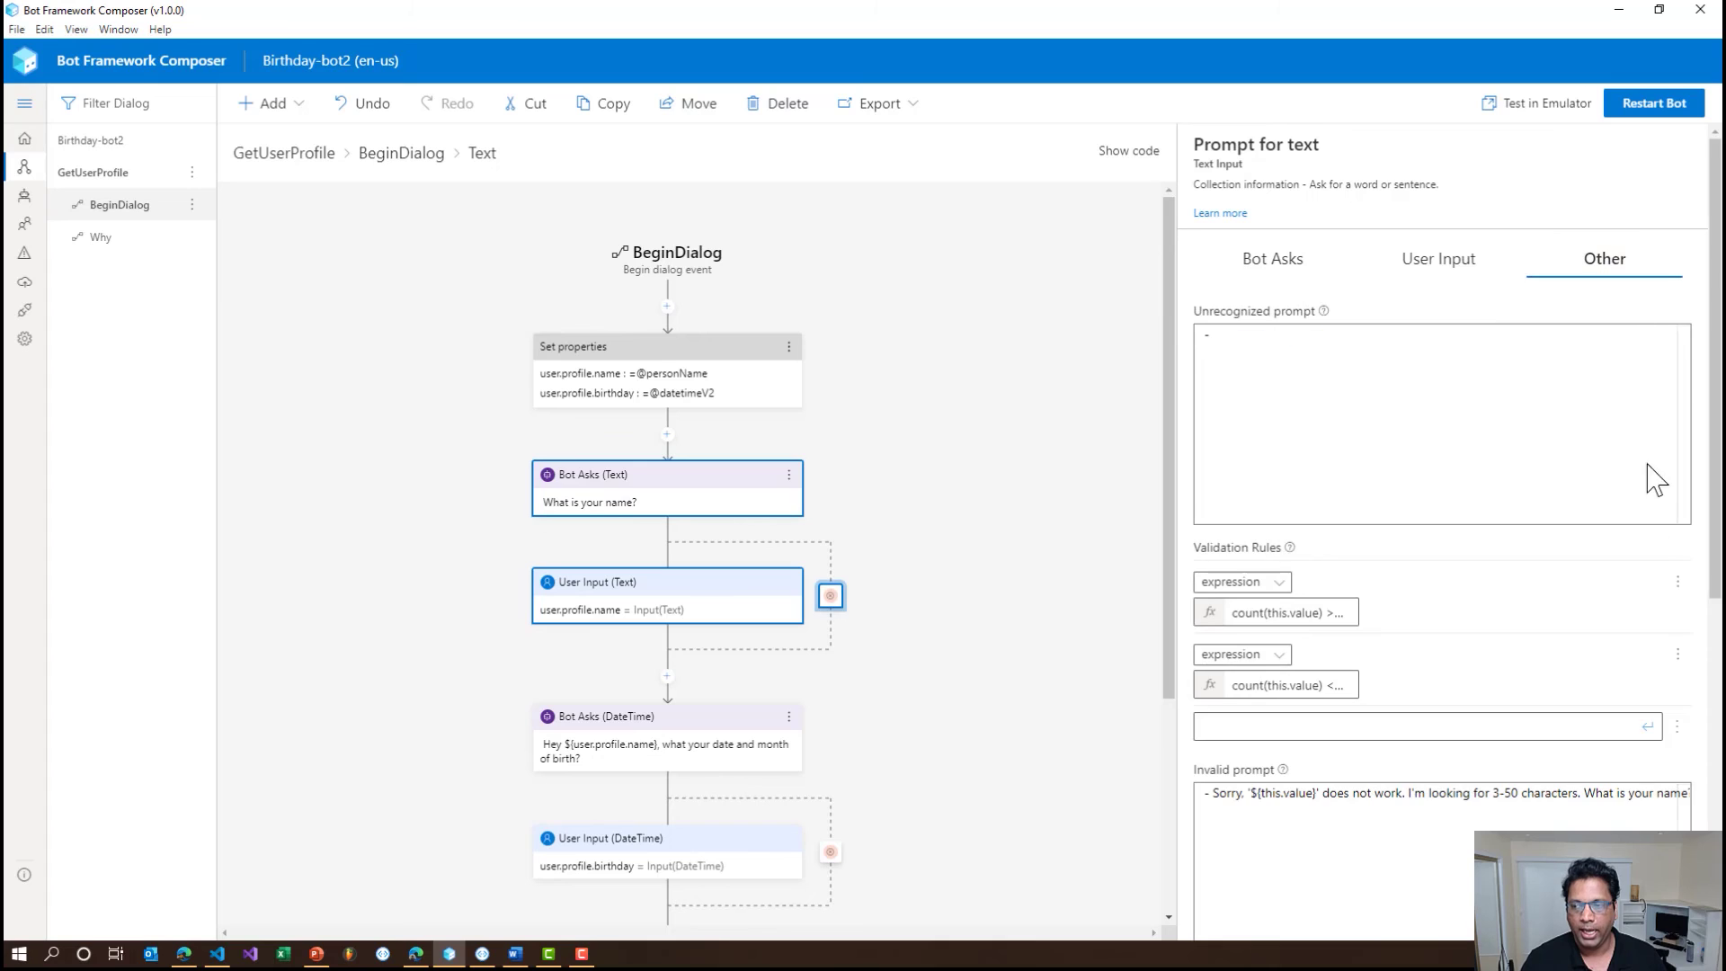
scroll(1423, 895, down, 6)
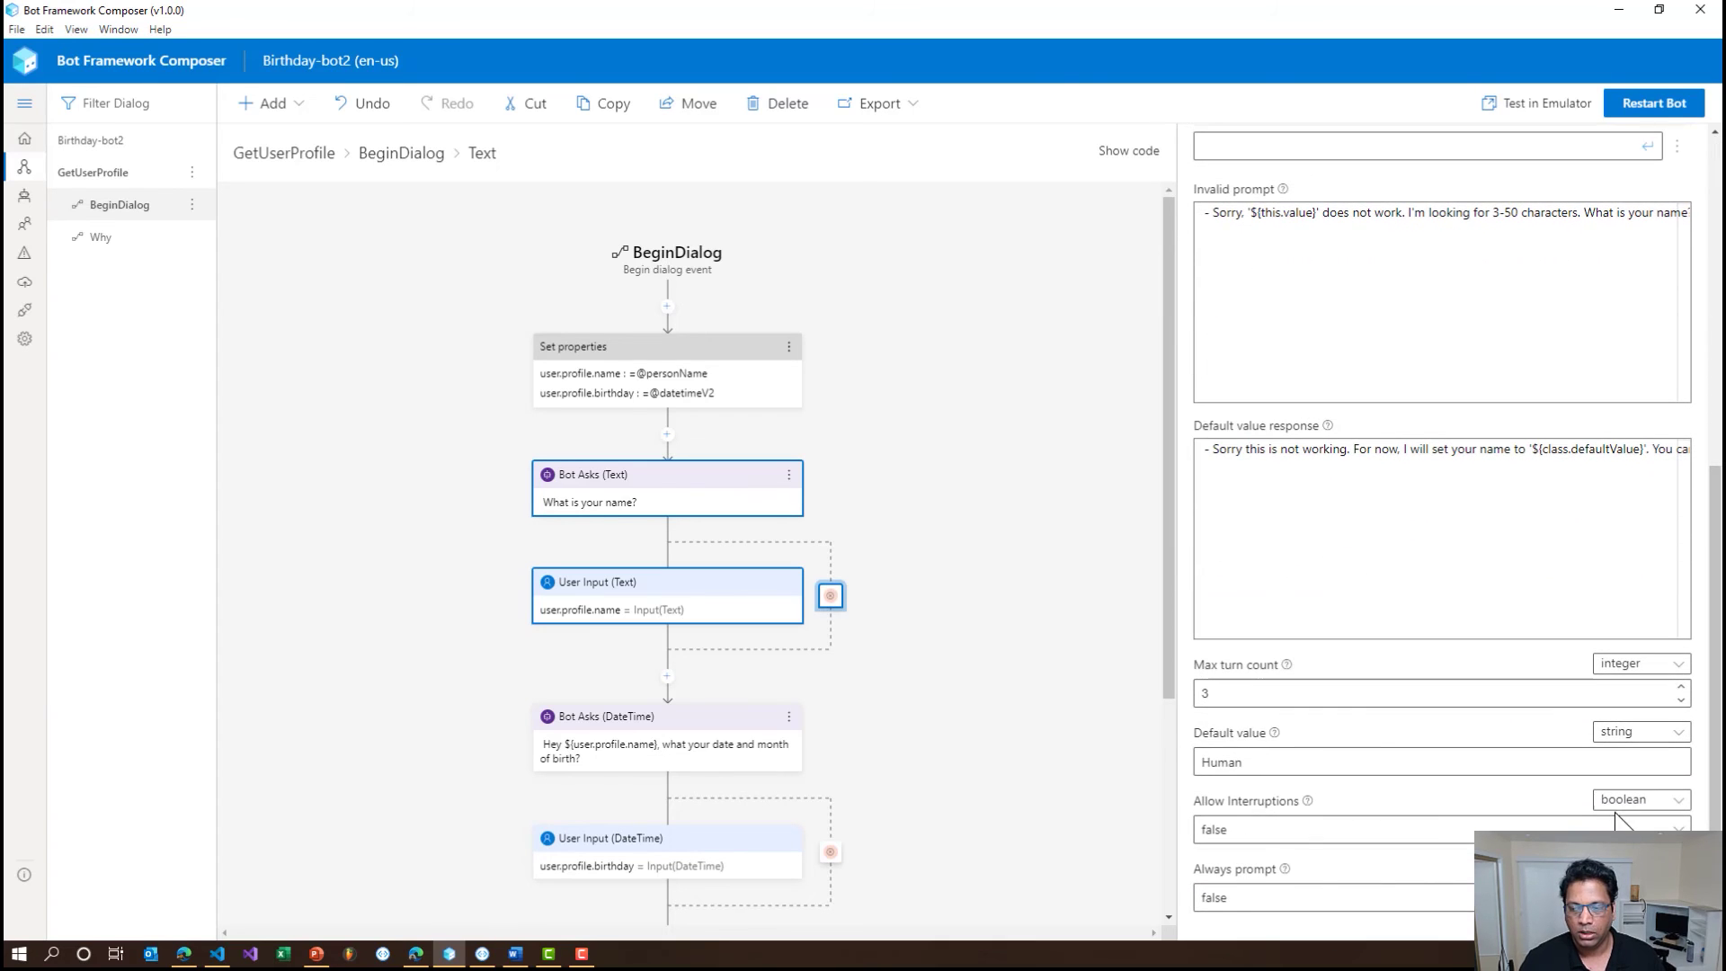
click(1304, 831)
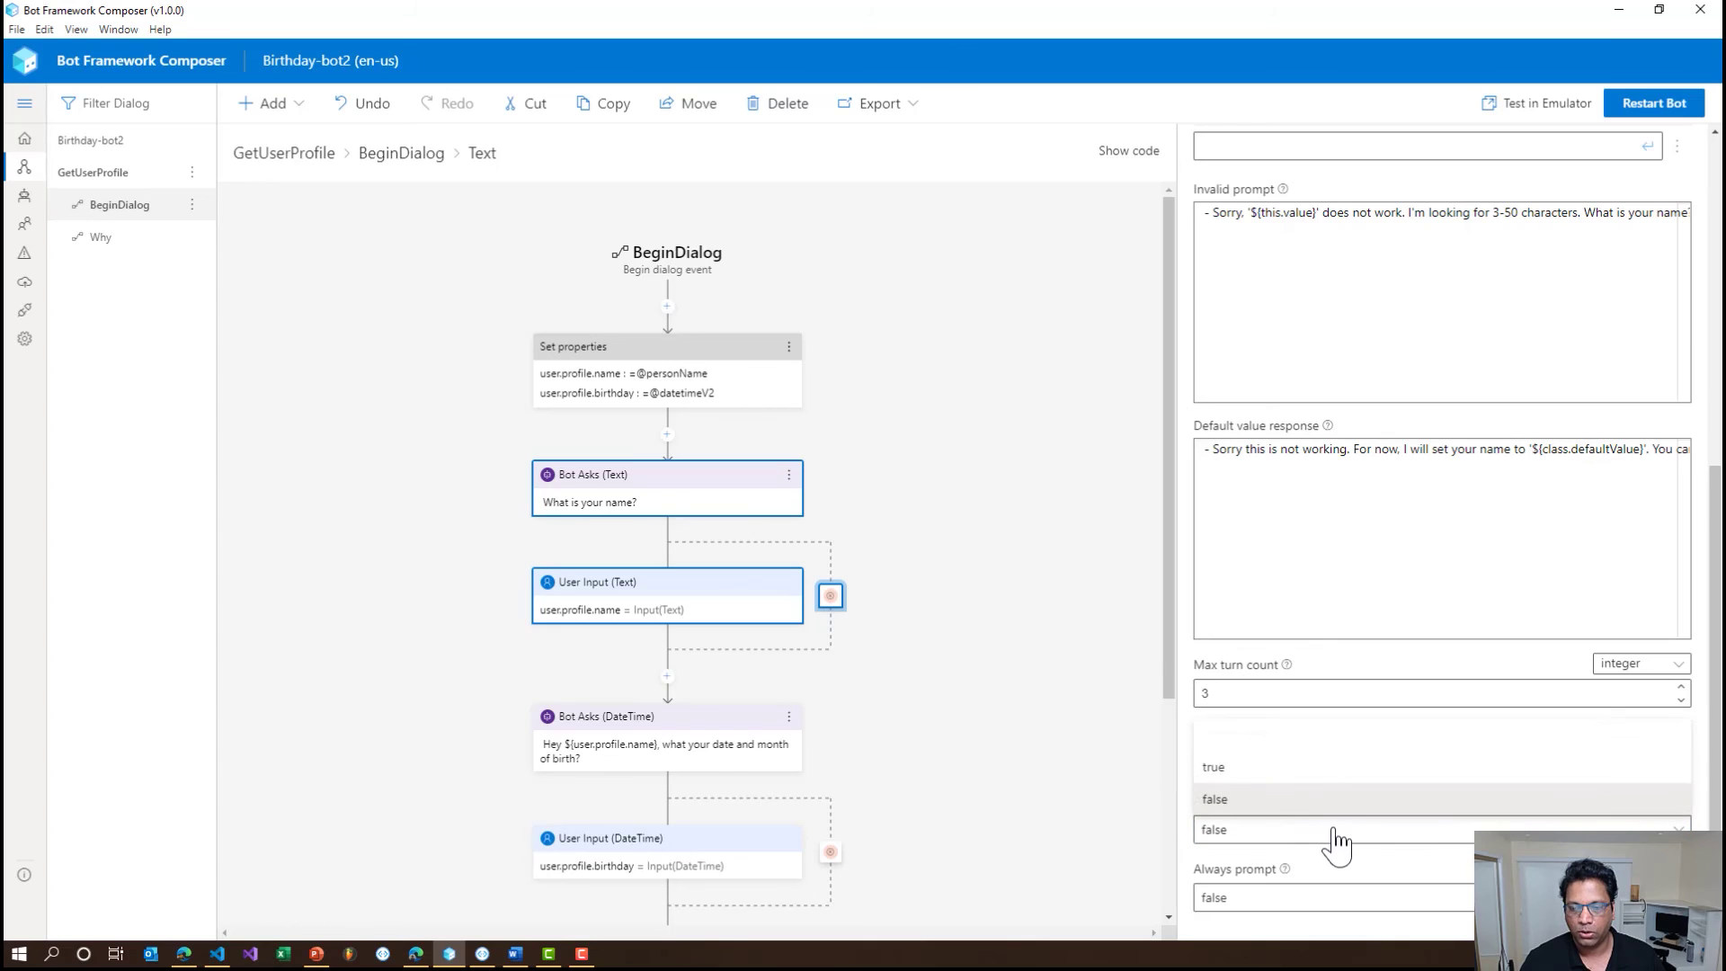
click(1330, 827)
click(1641, 799)
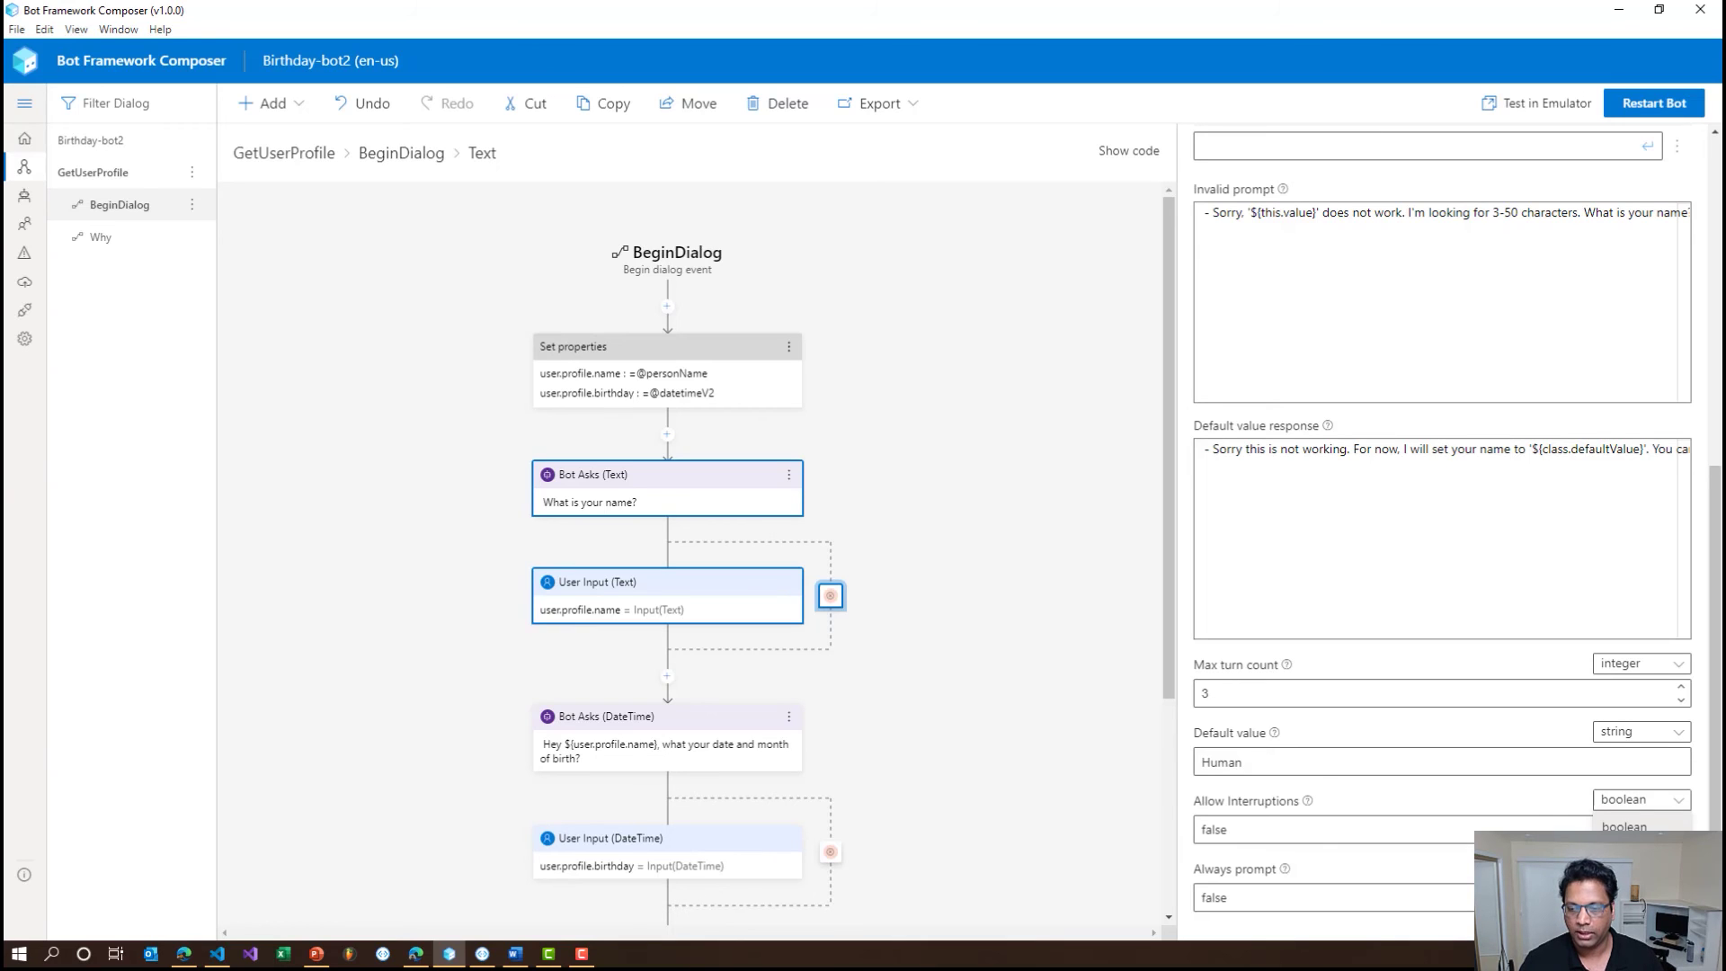
click(1277, 829)
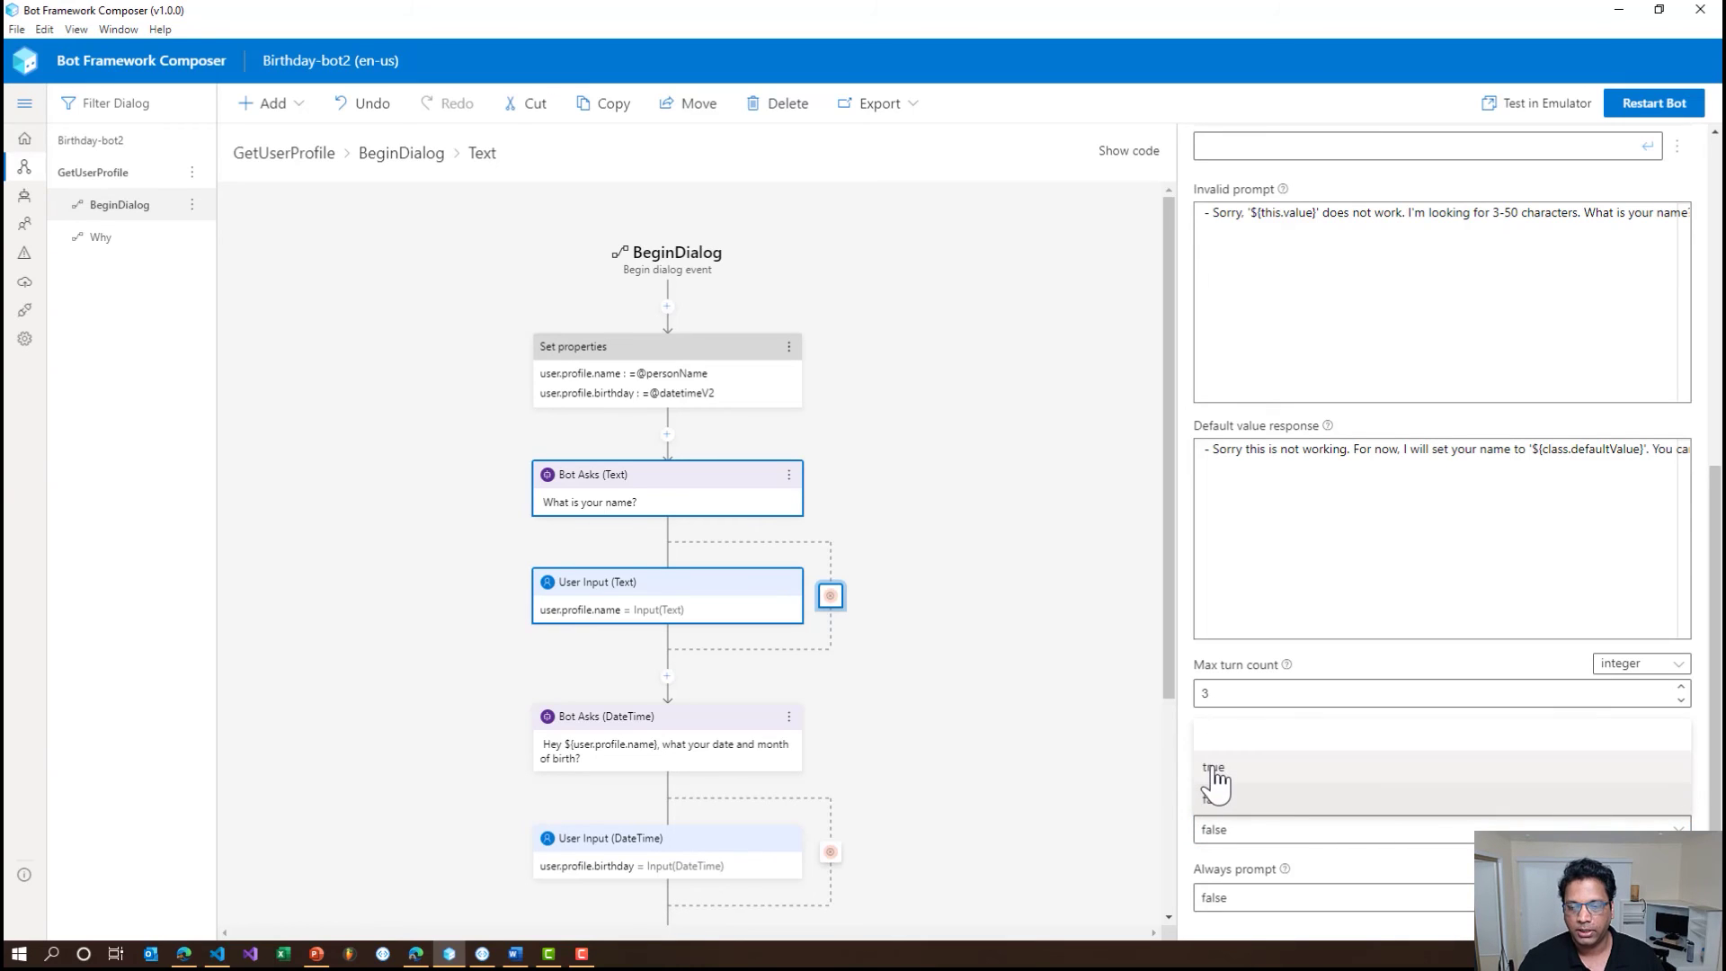
click(1242, 780)
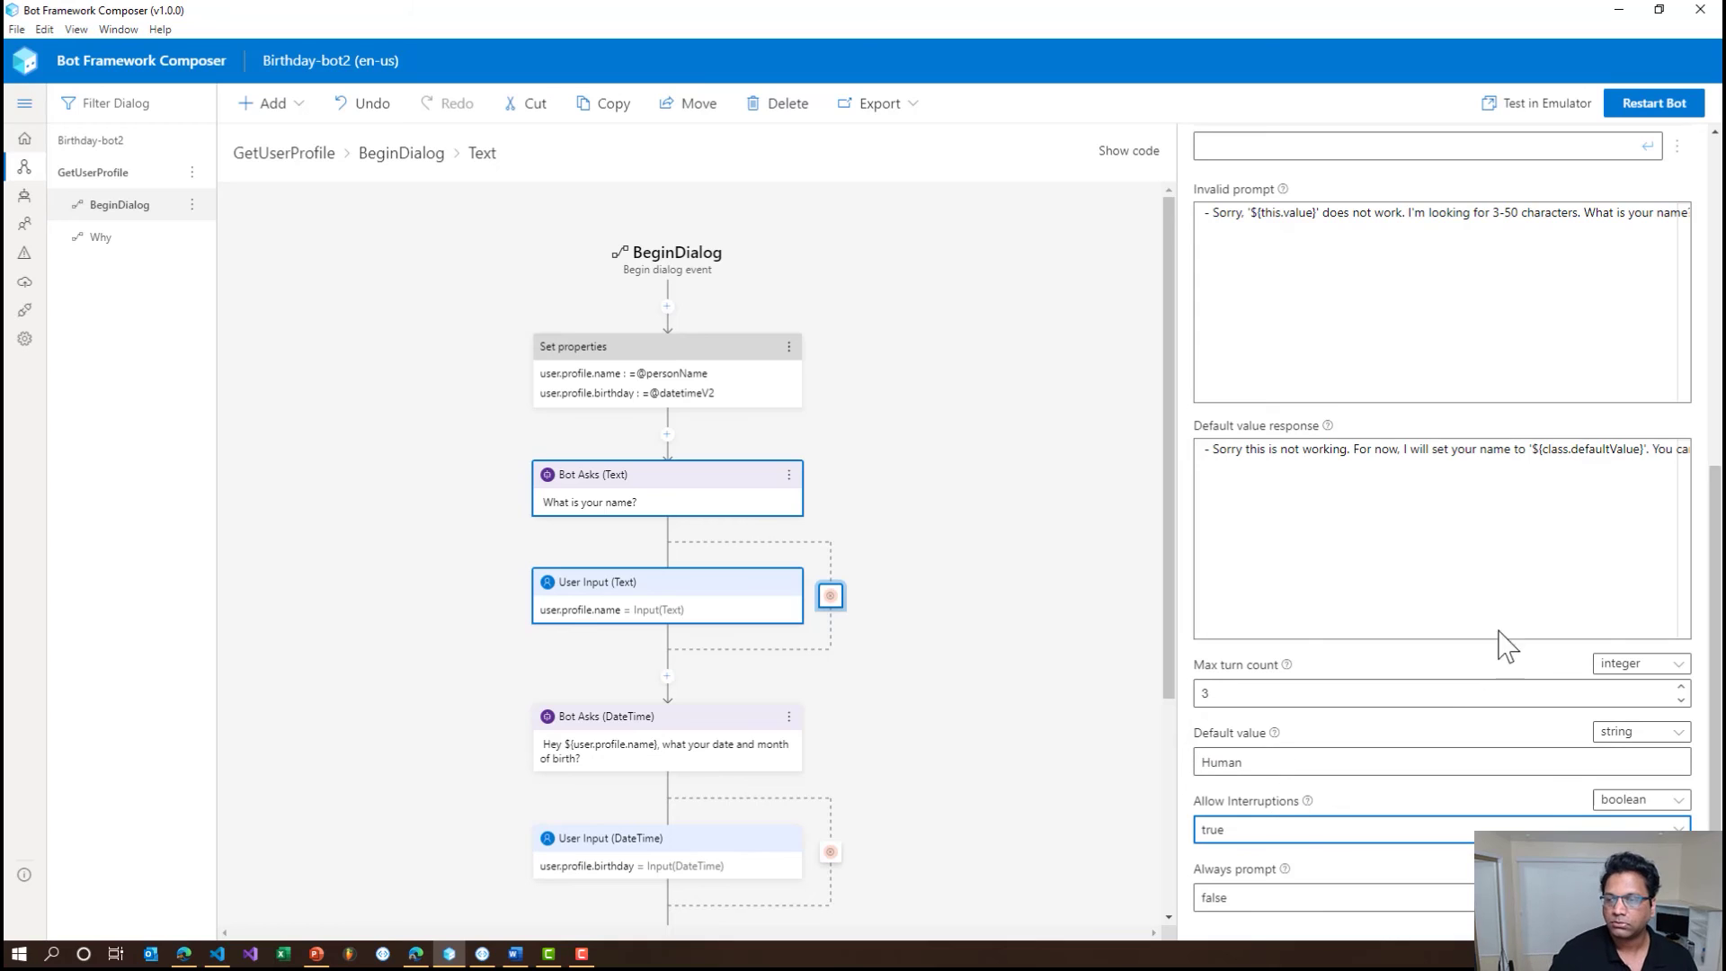
Replace the sample expected responses of the "What is your name?" prompt with the copied name-answer phrases and prebuilt personName entity.
scroll(1716, 432, up, 10)
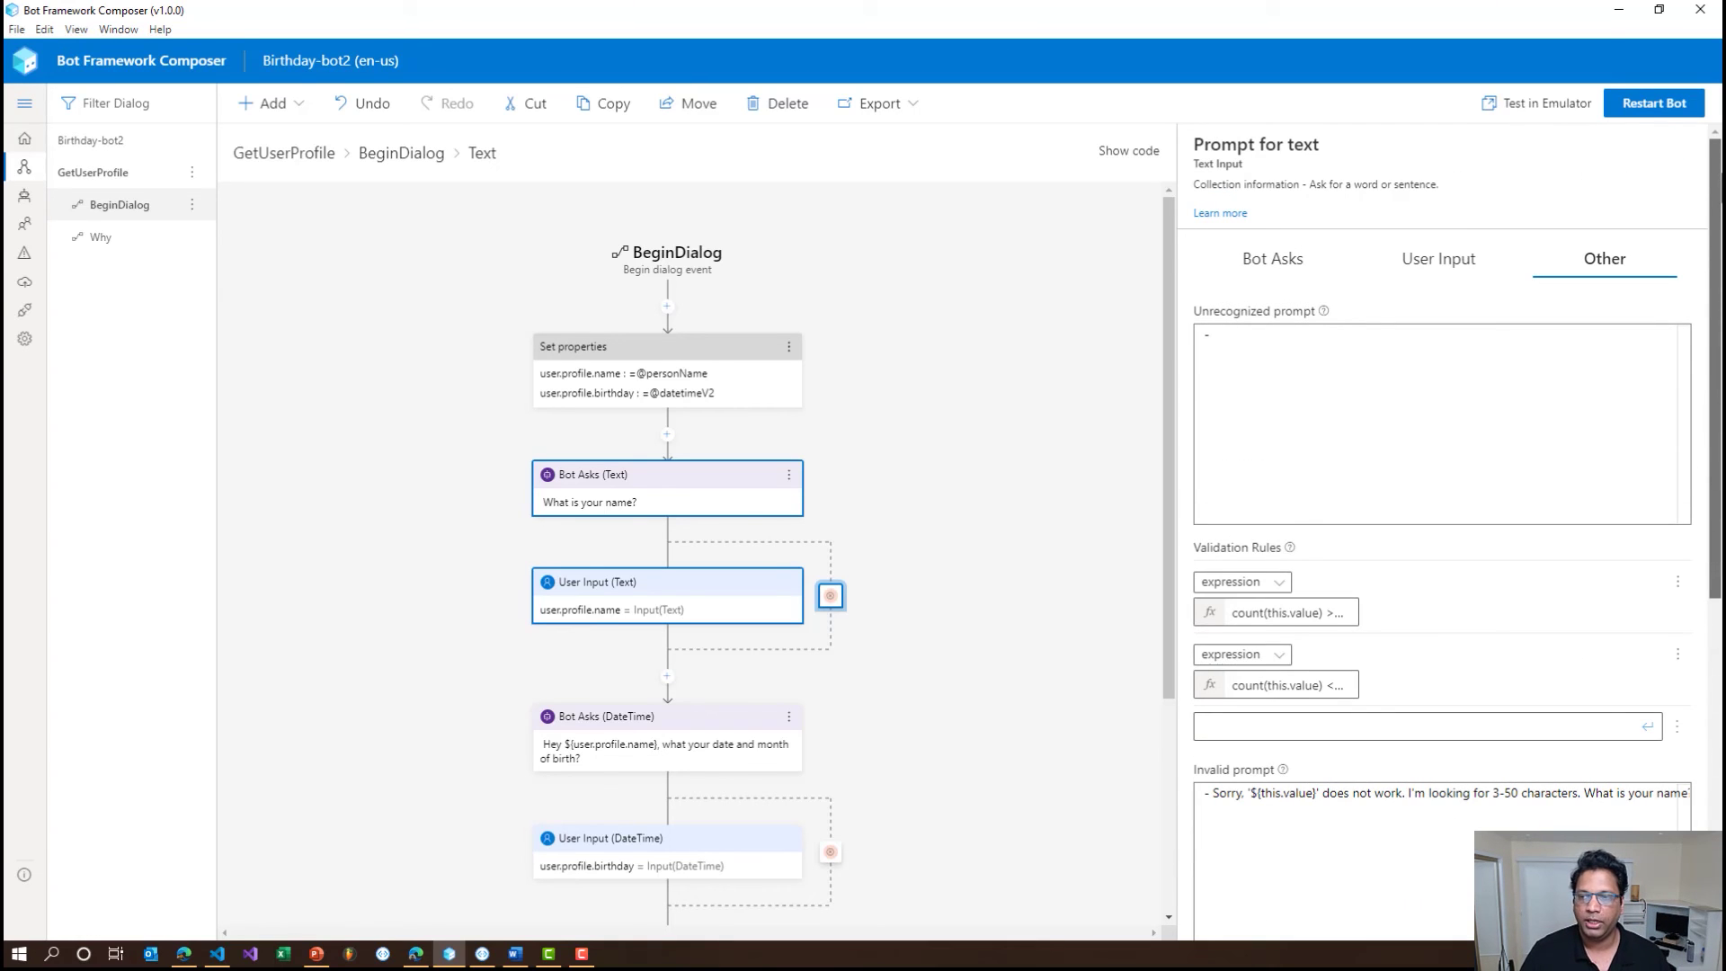
click(1450, 268)
click(1264, 632)
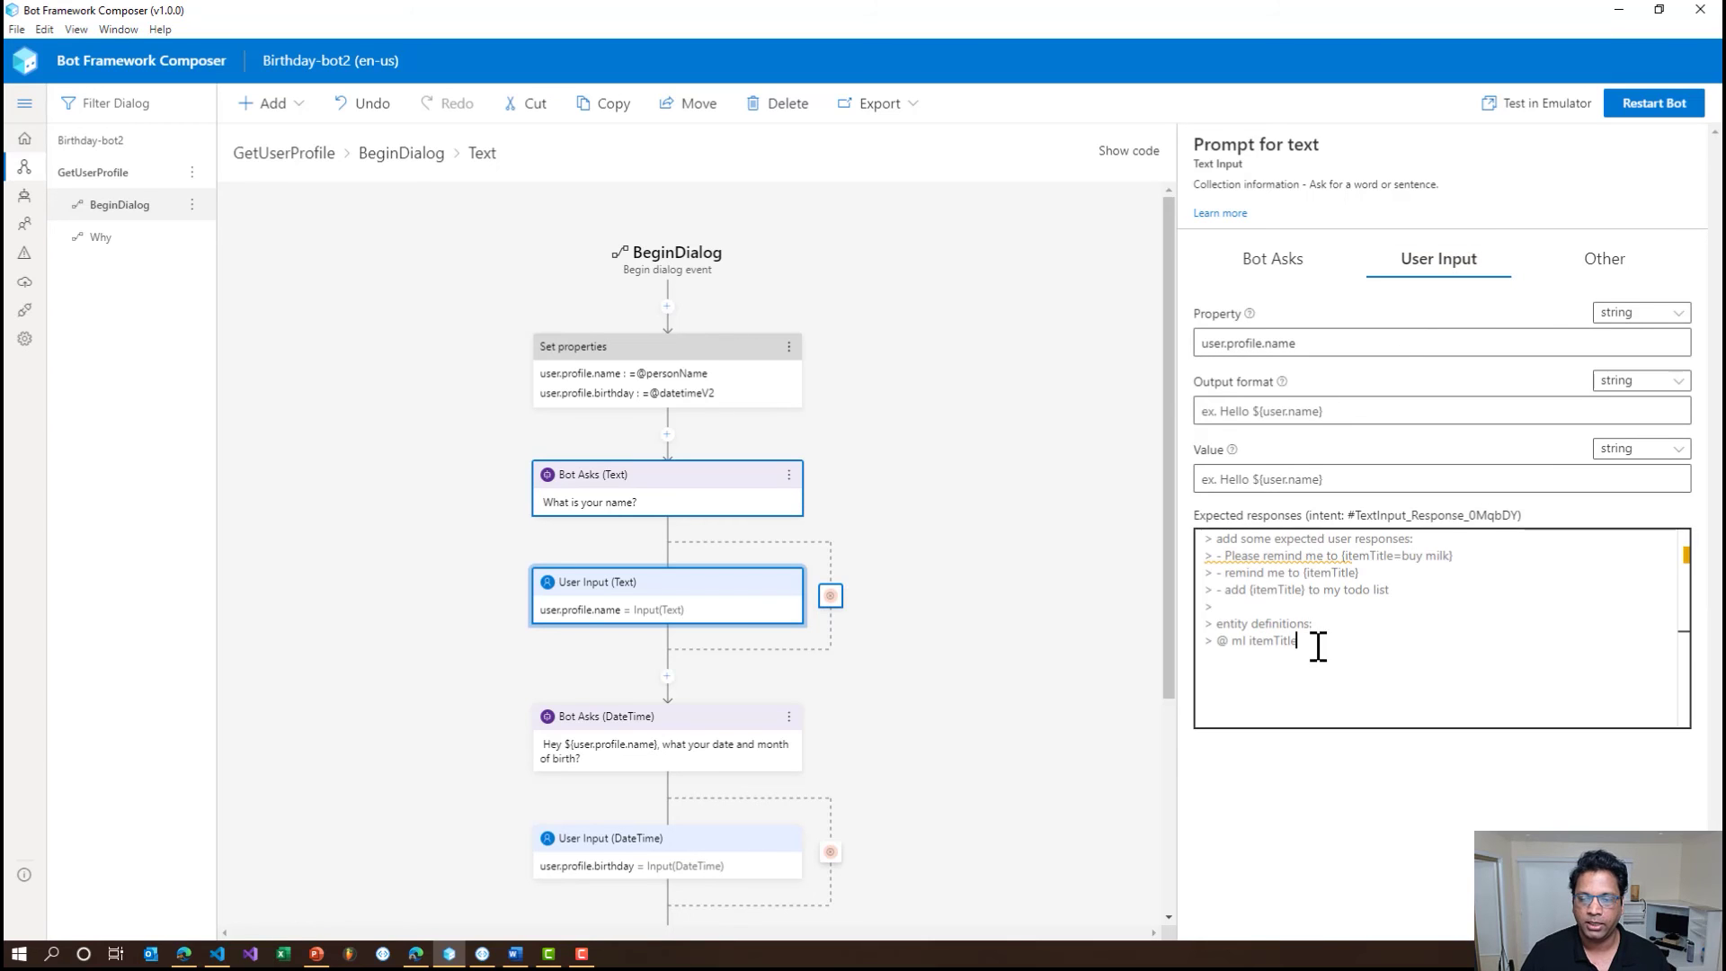
drag(1313, 644, 1144, 528)
key(ctrl+c)
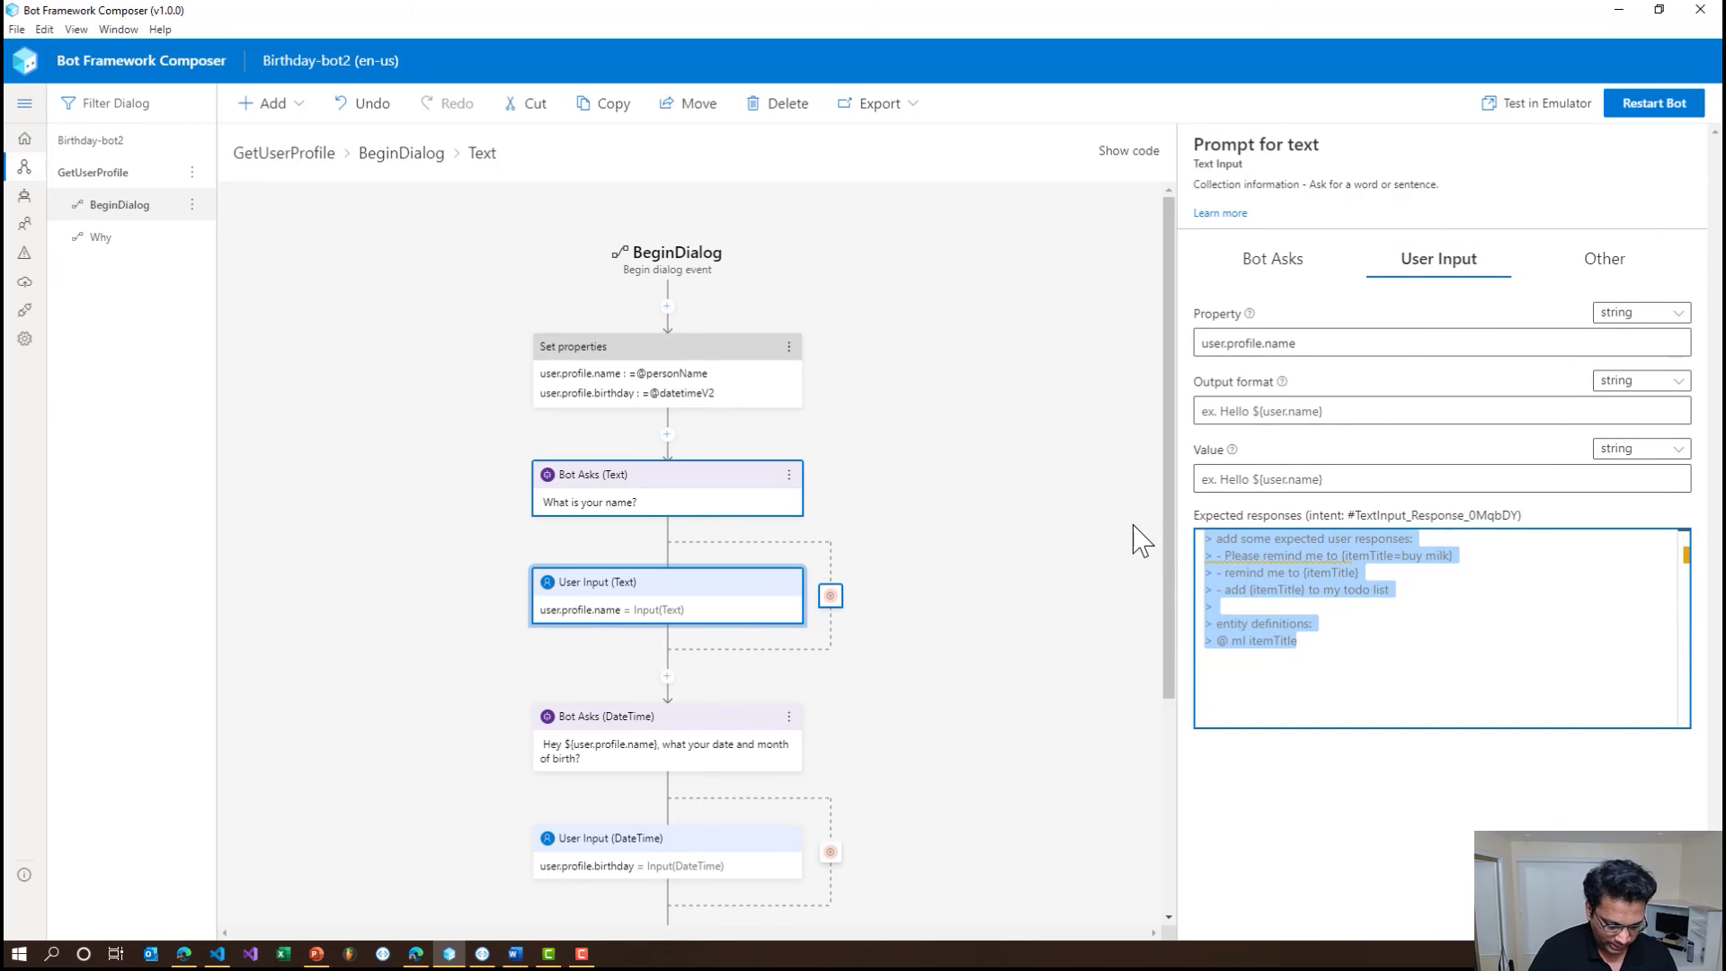
key(BackSpace)
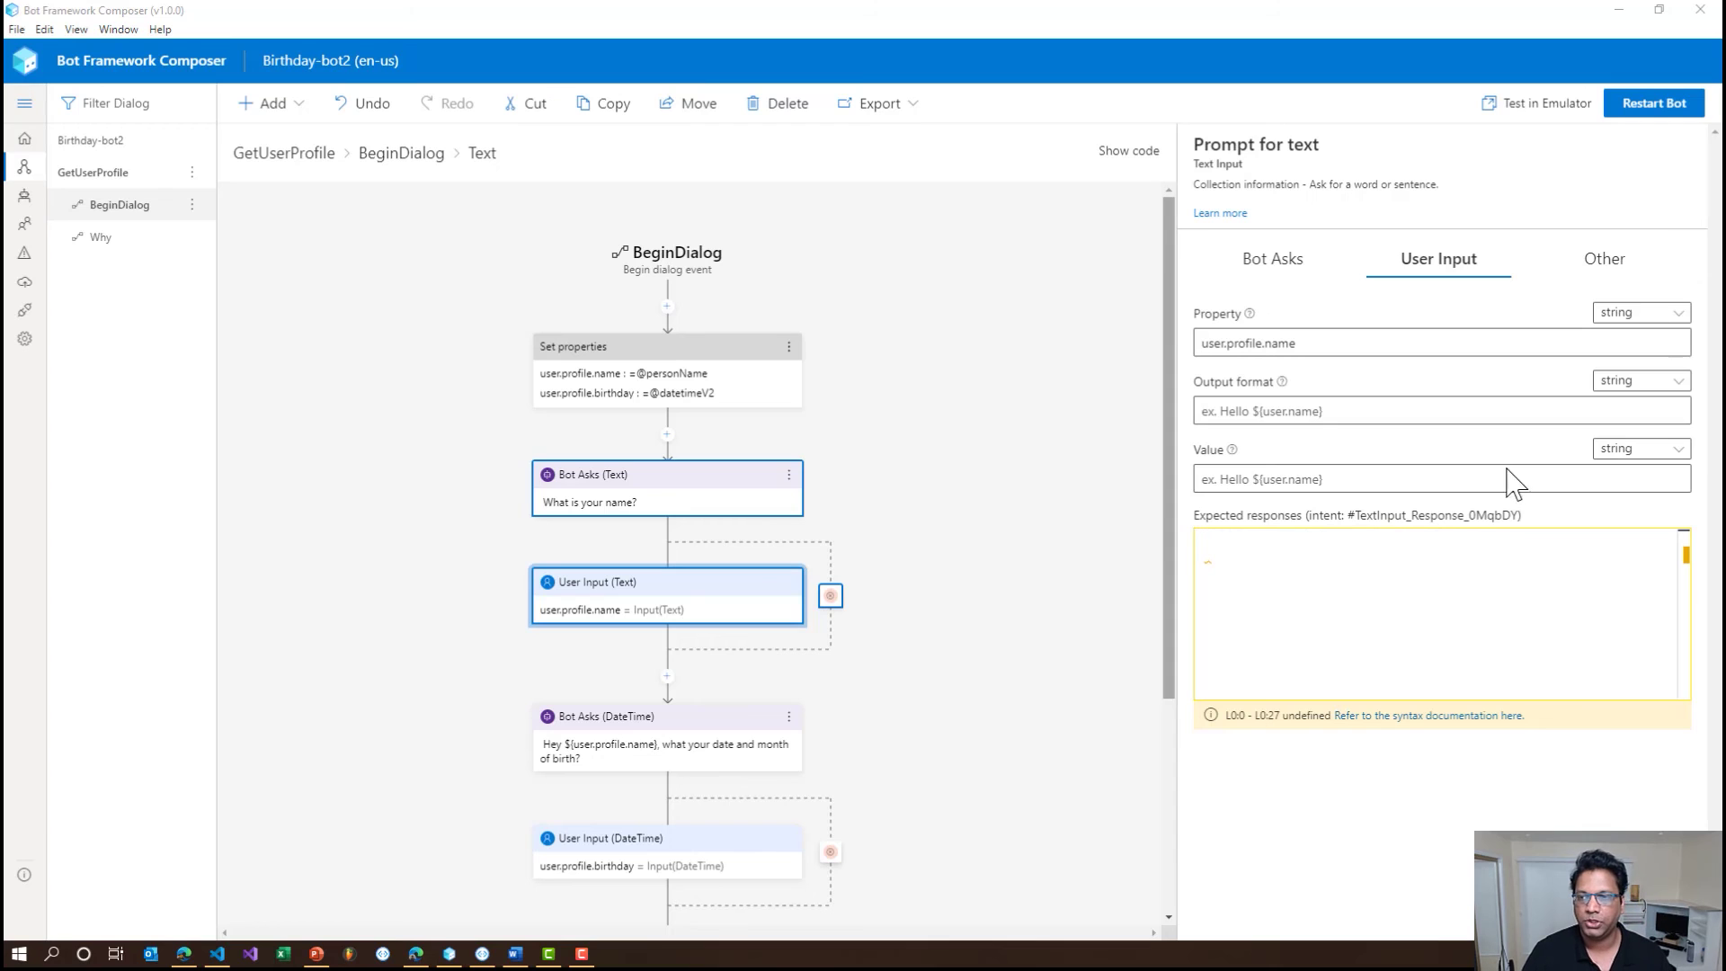
click(1331, 564)
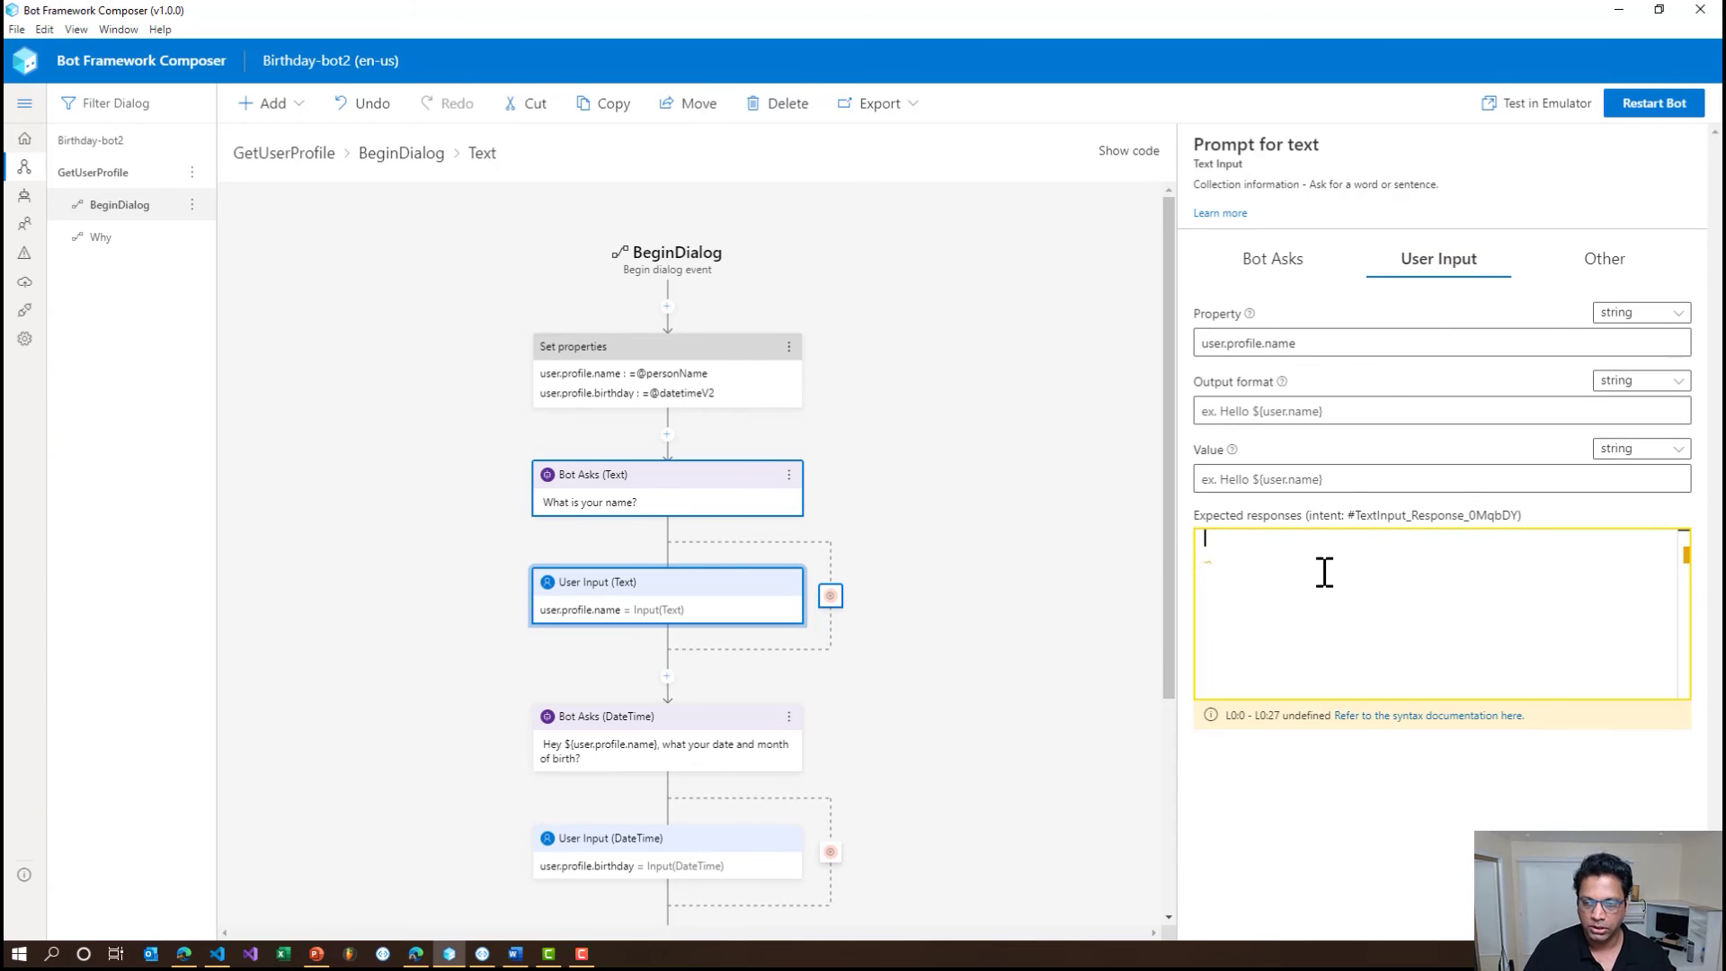
key(ctrl+v)
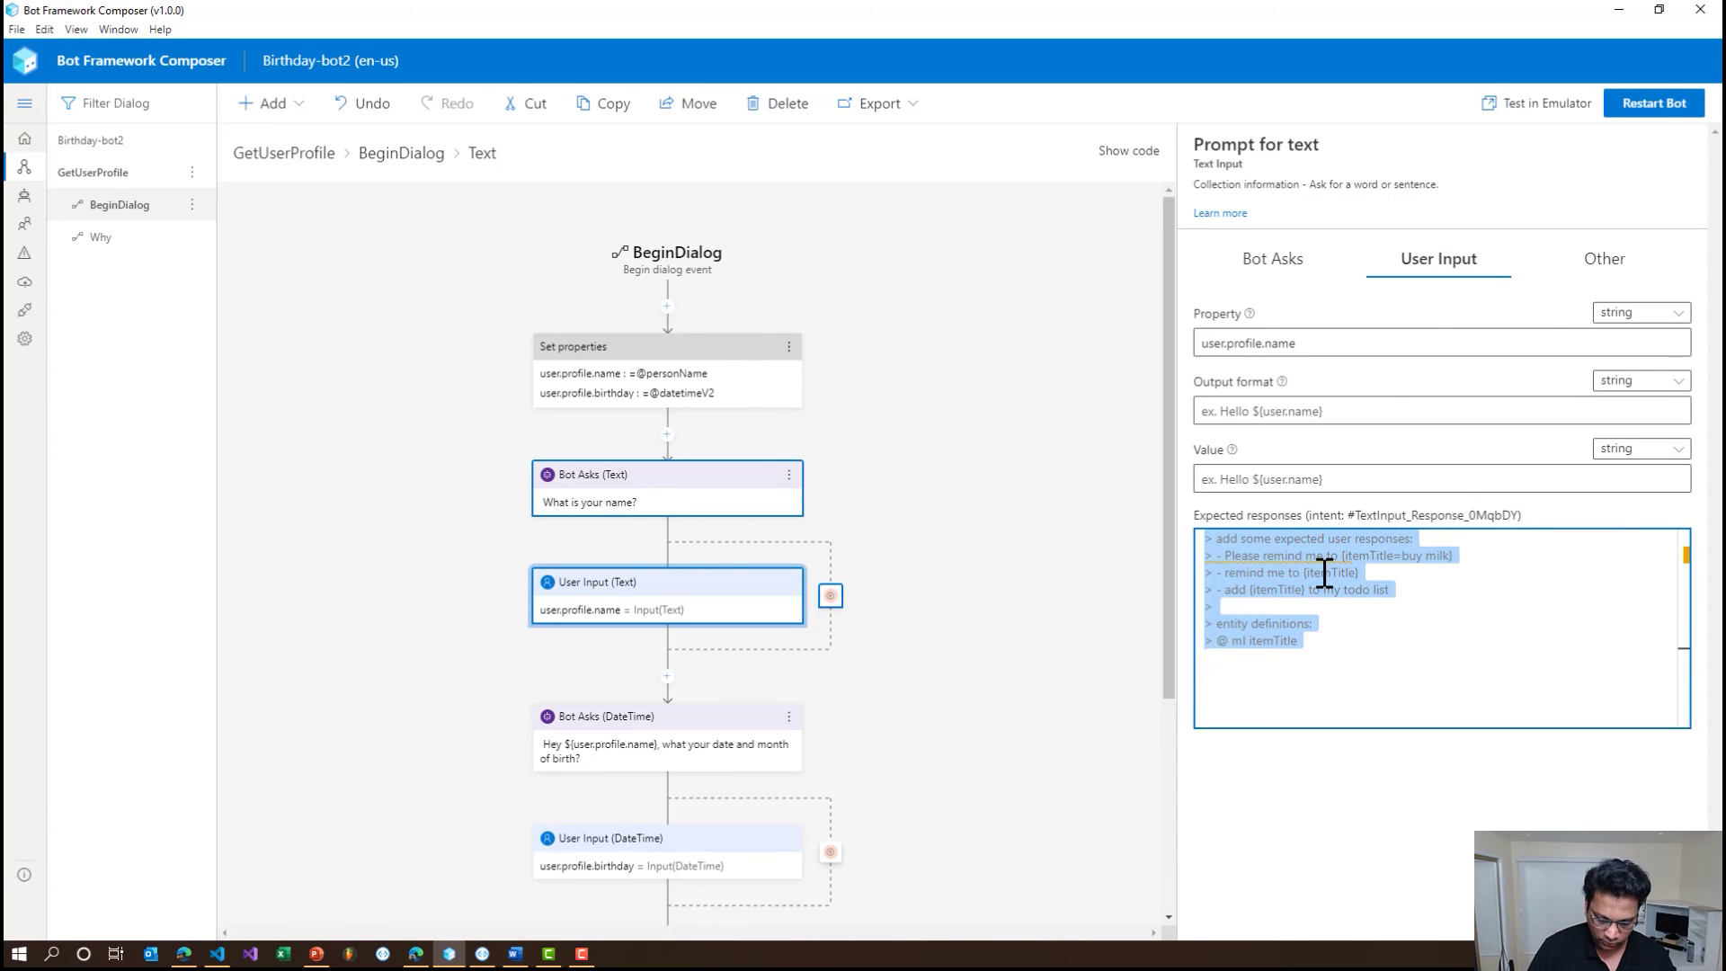
key(BackSpace)
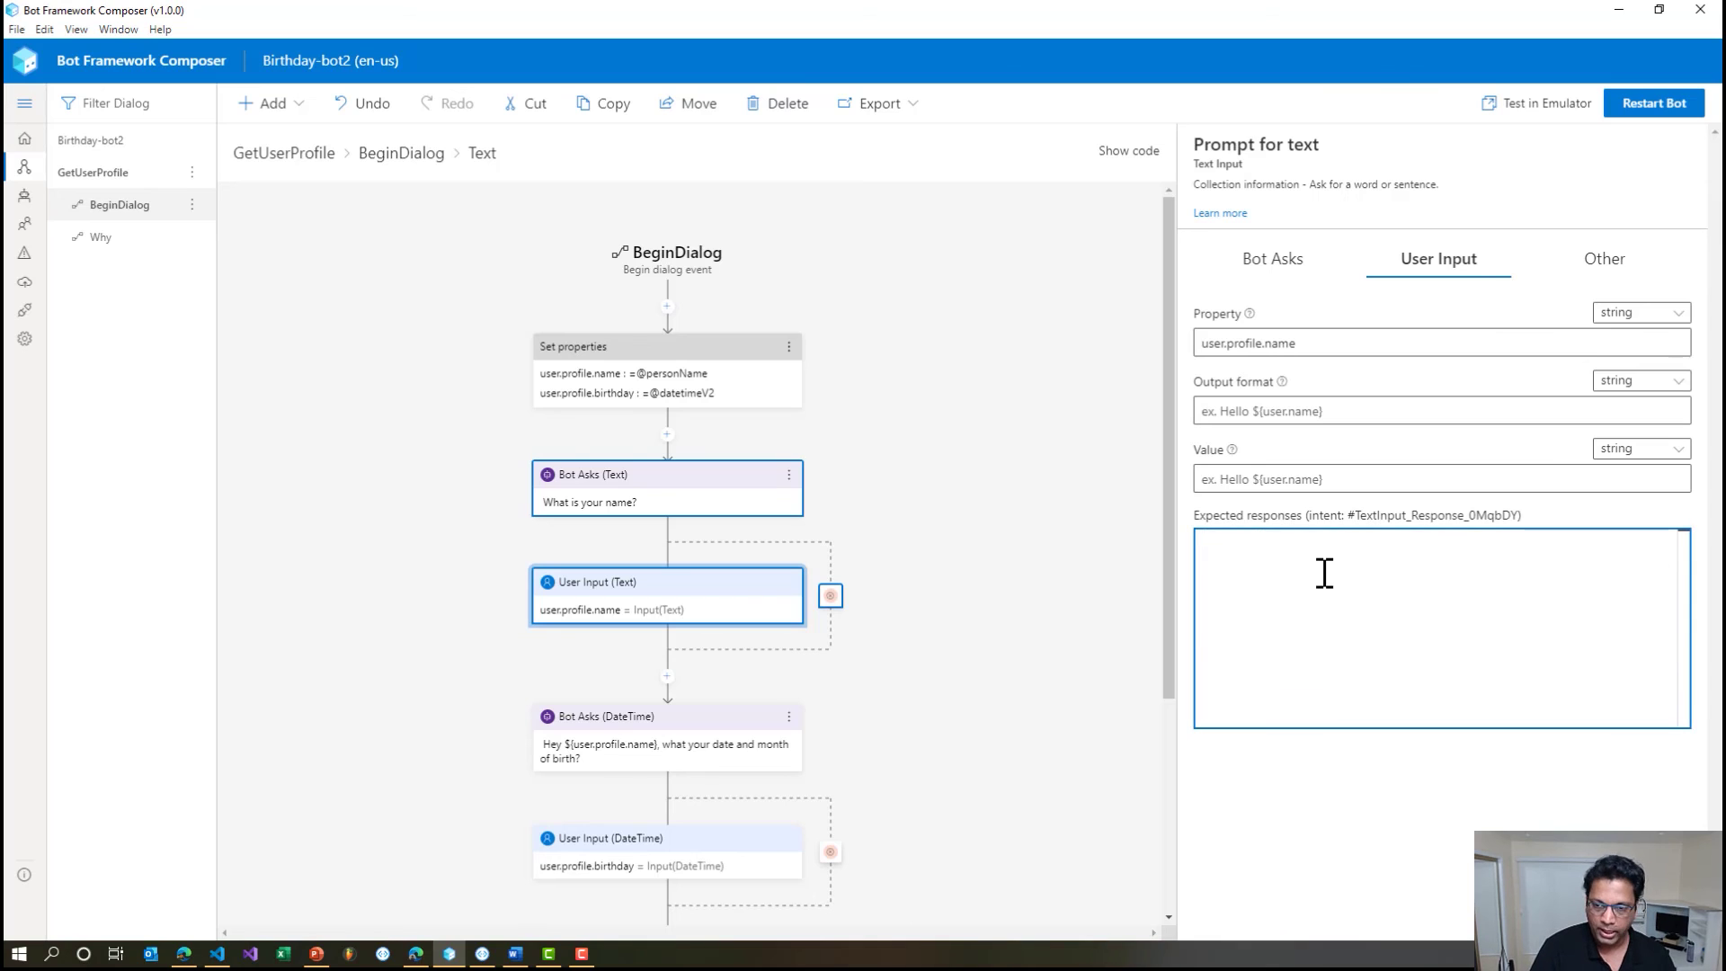
key(super+v)
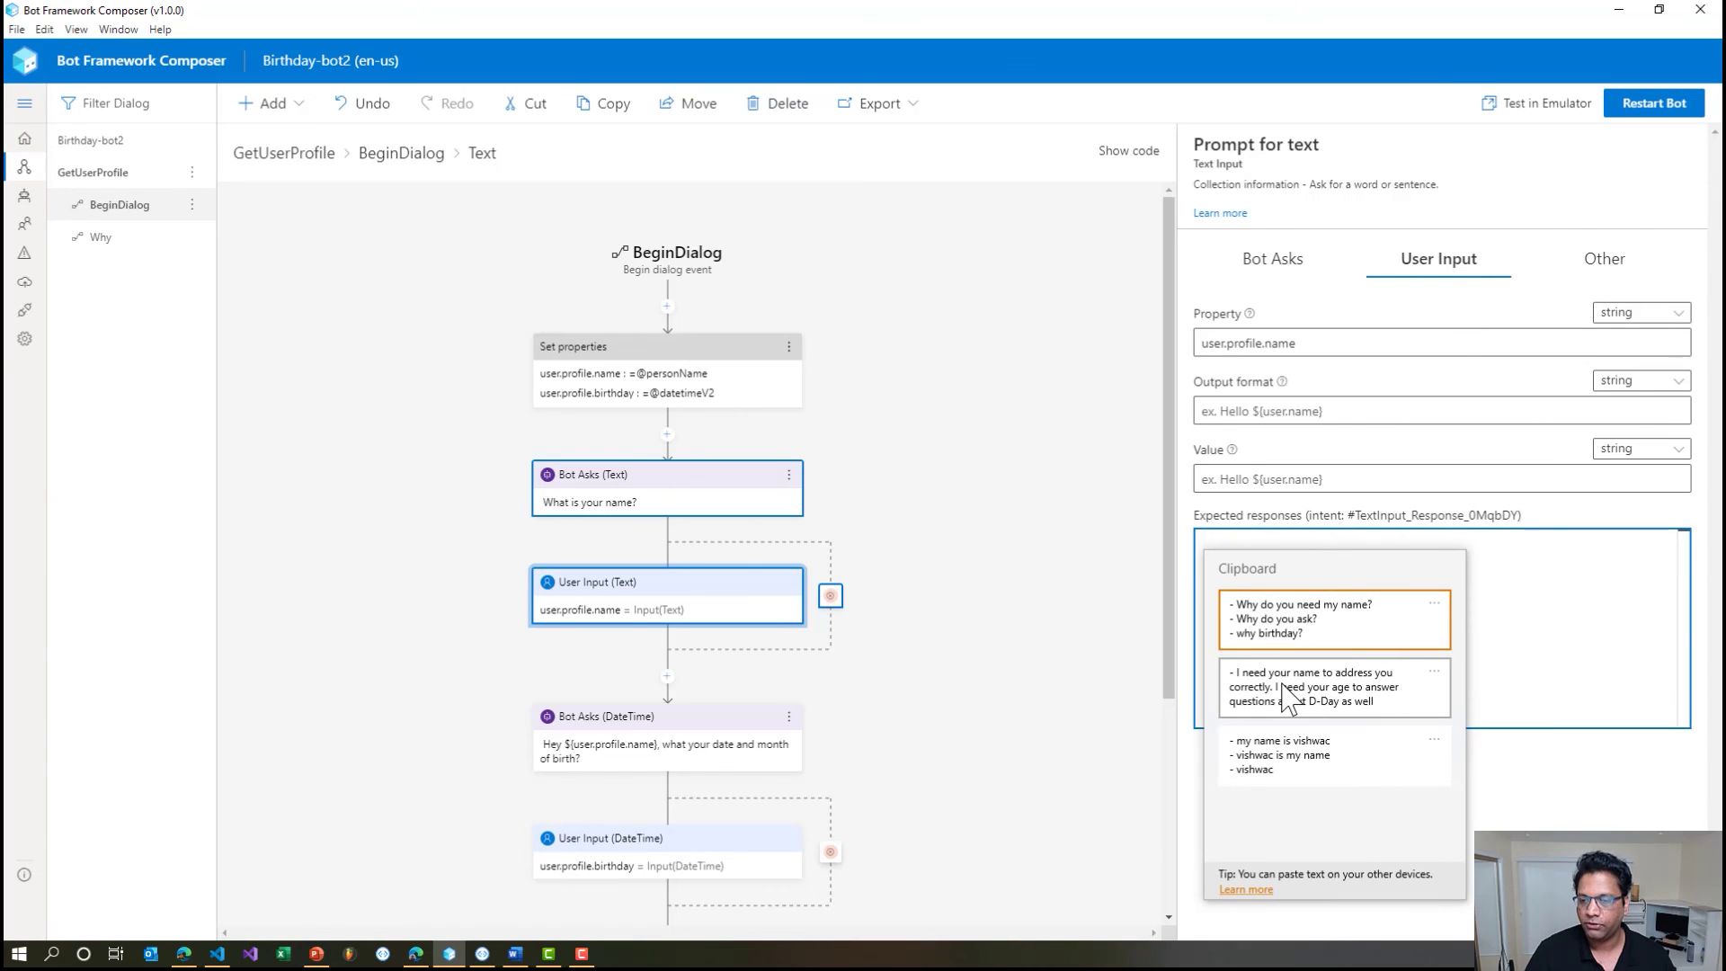
click(1320, 762)
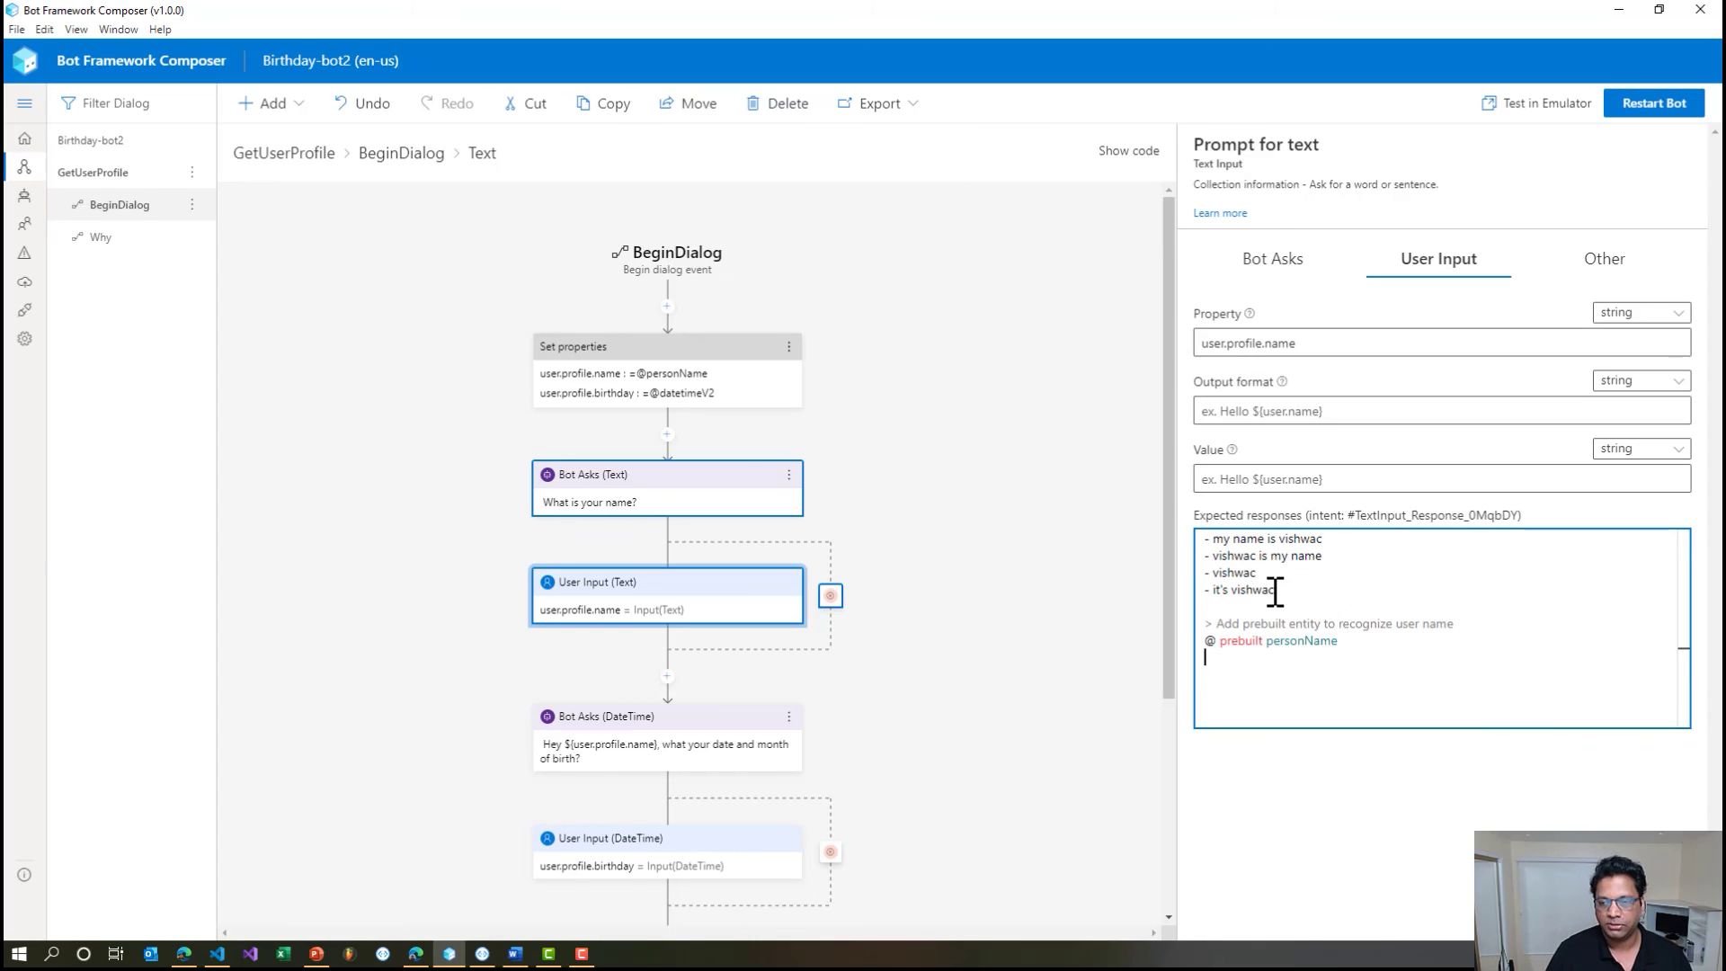
double_click(1303, 640)
click(1297, 662)
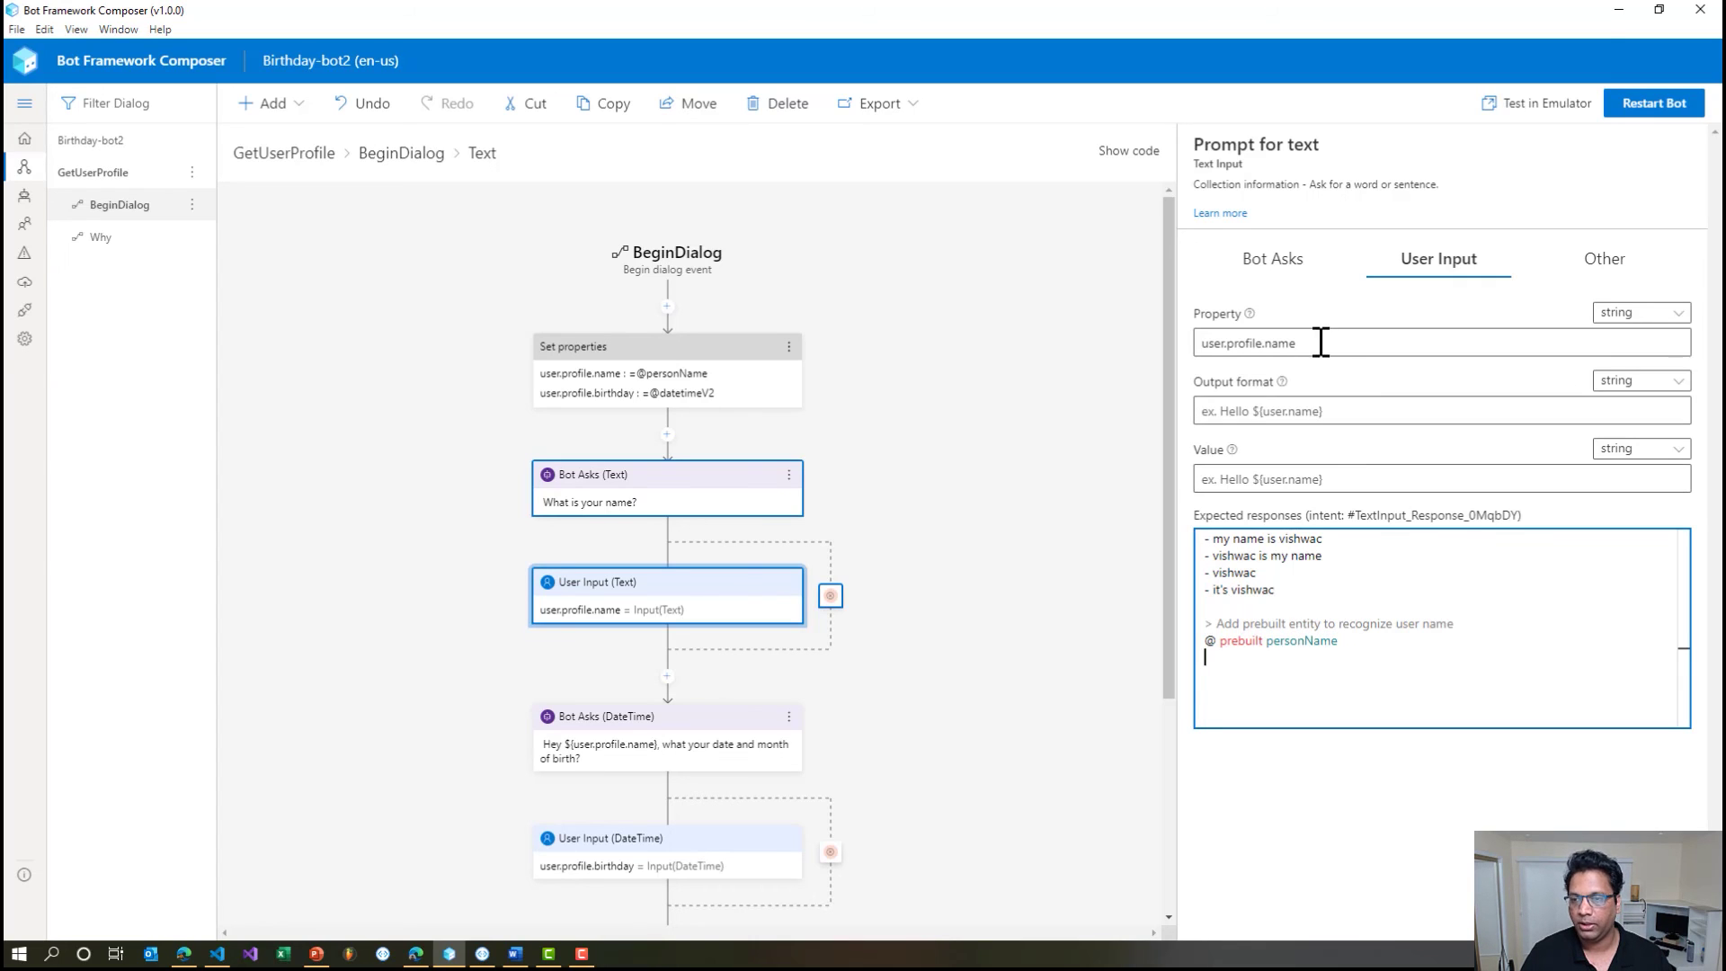
click(1285, 479)
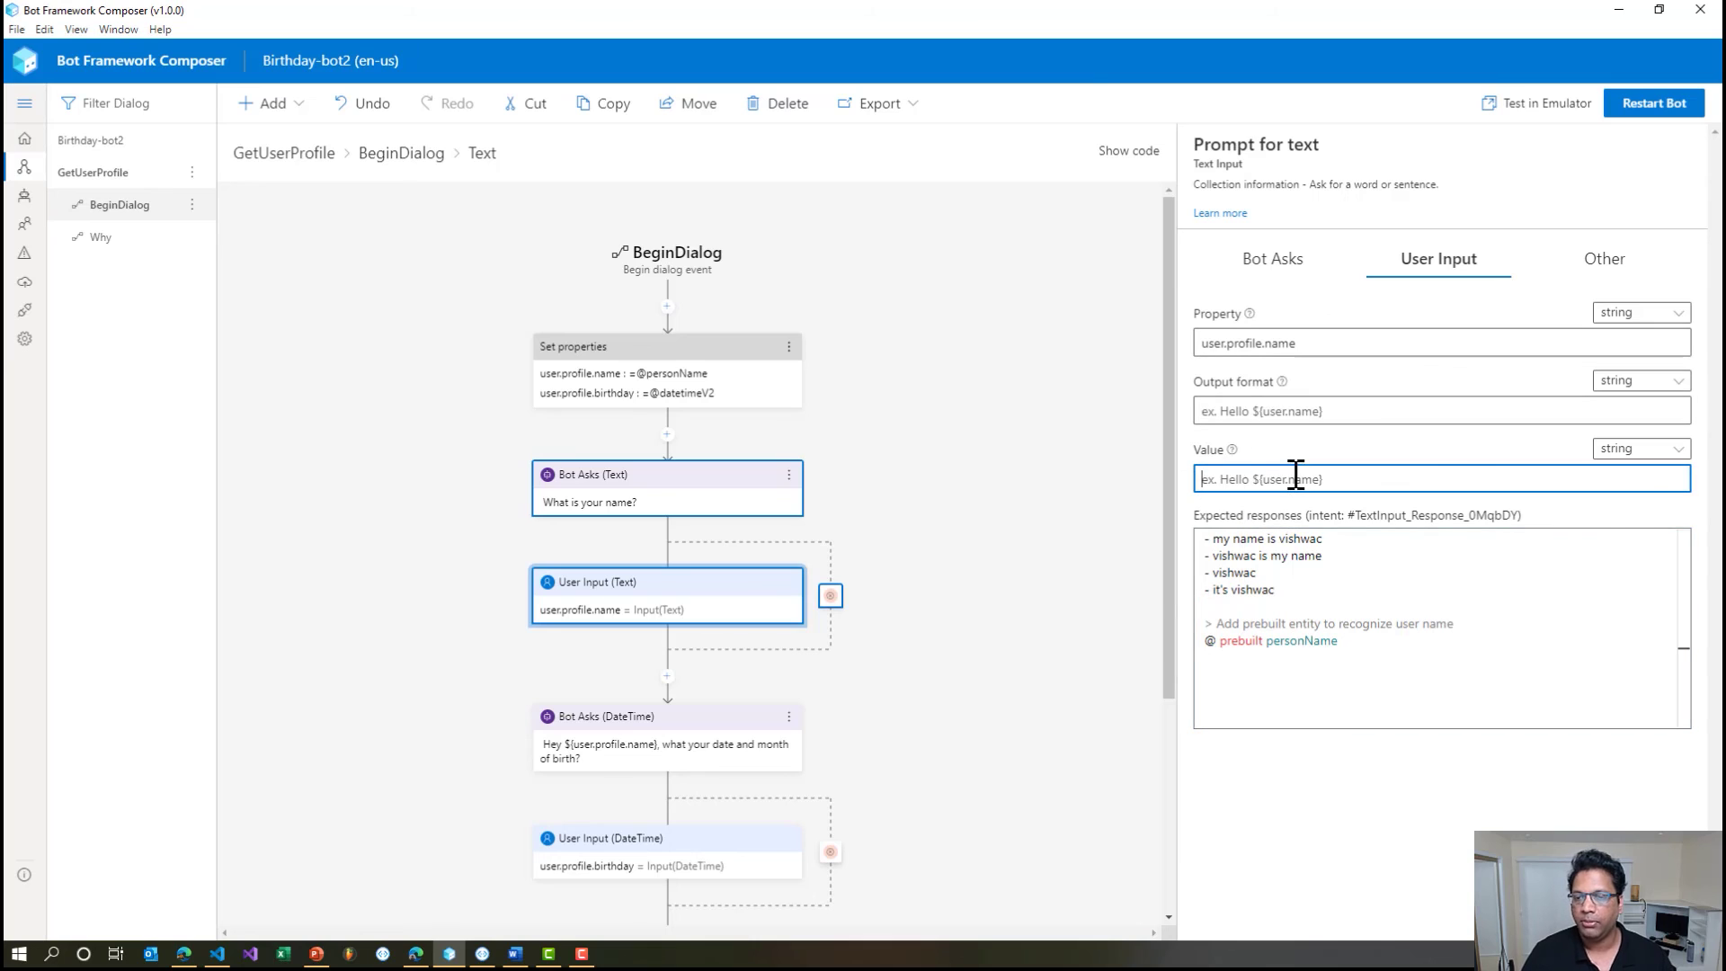
text(=@)
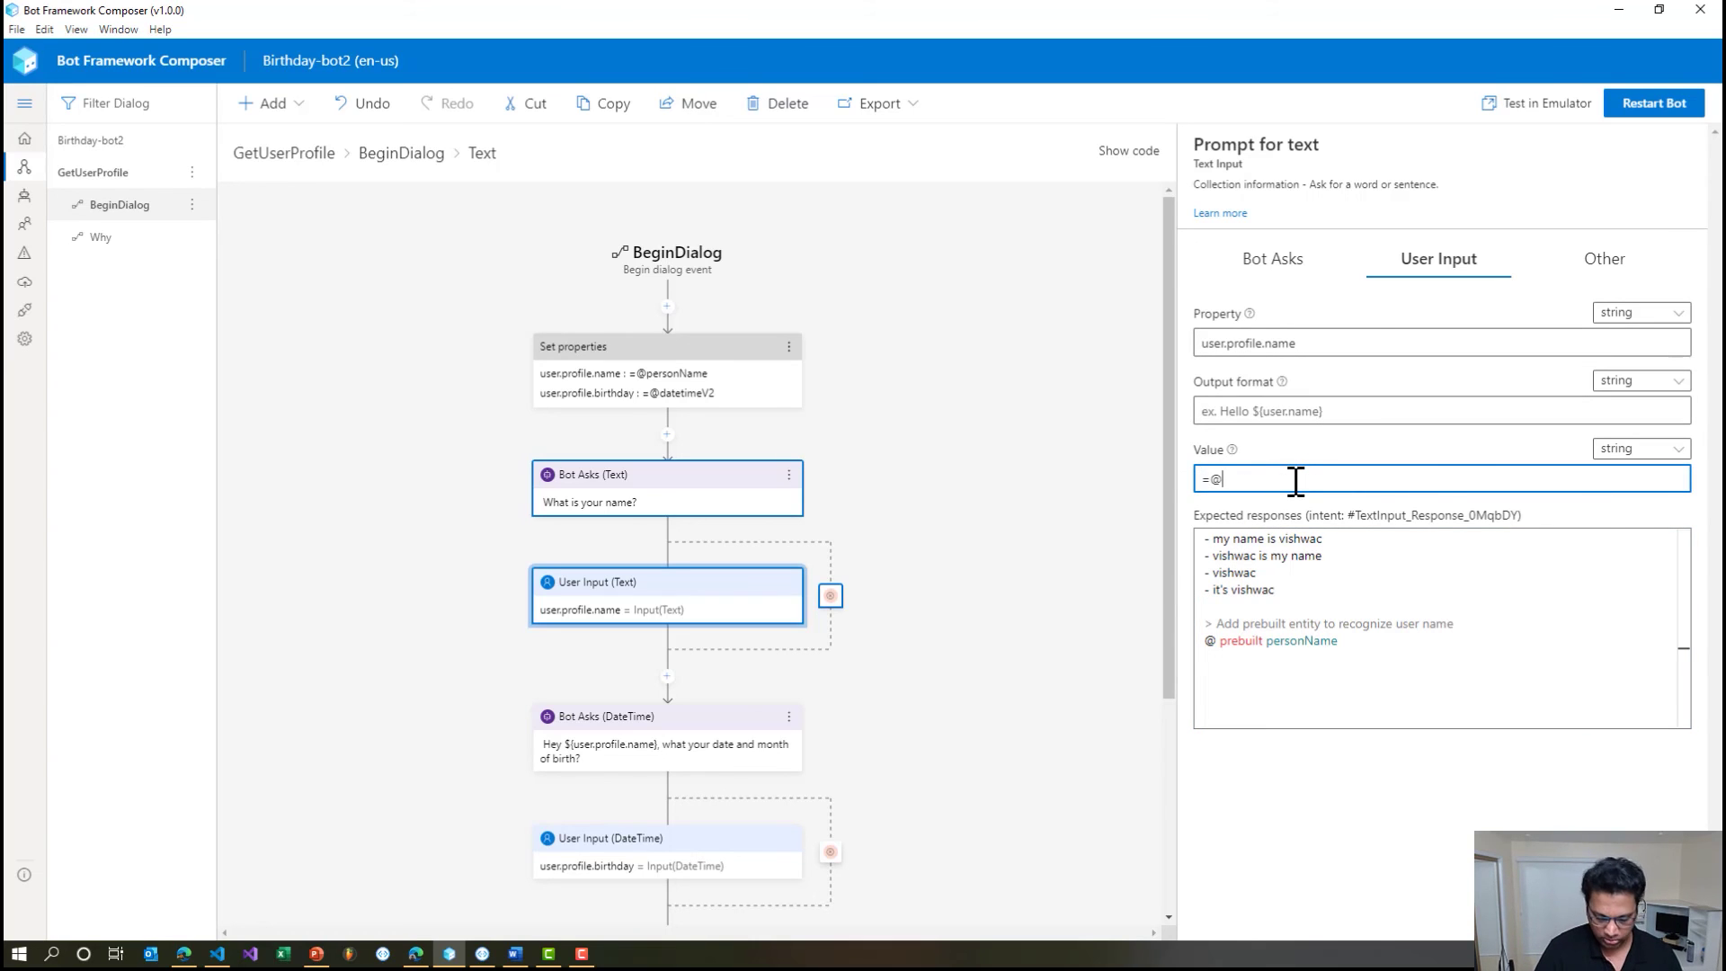
text(per)
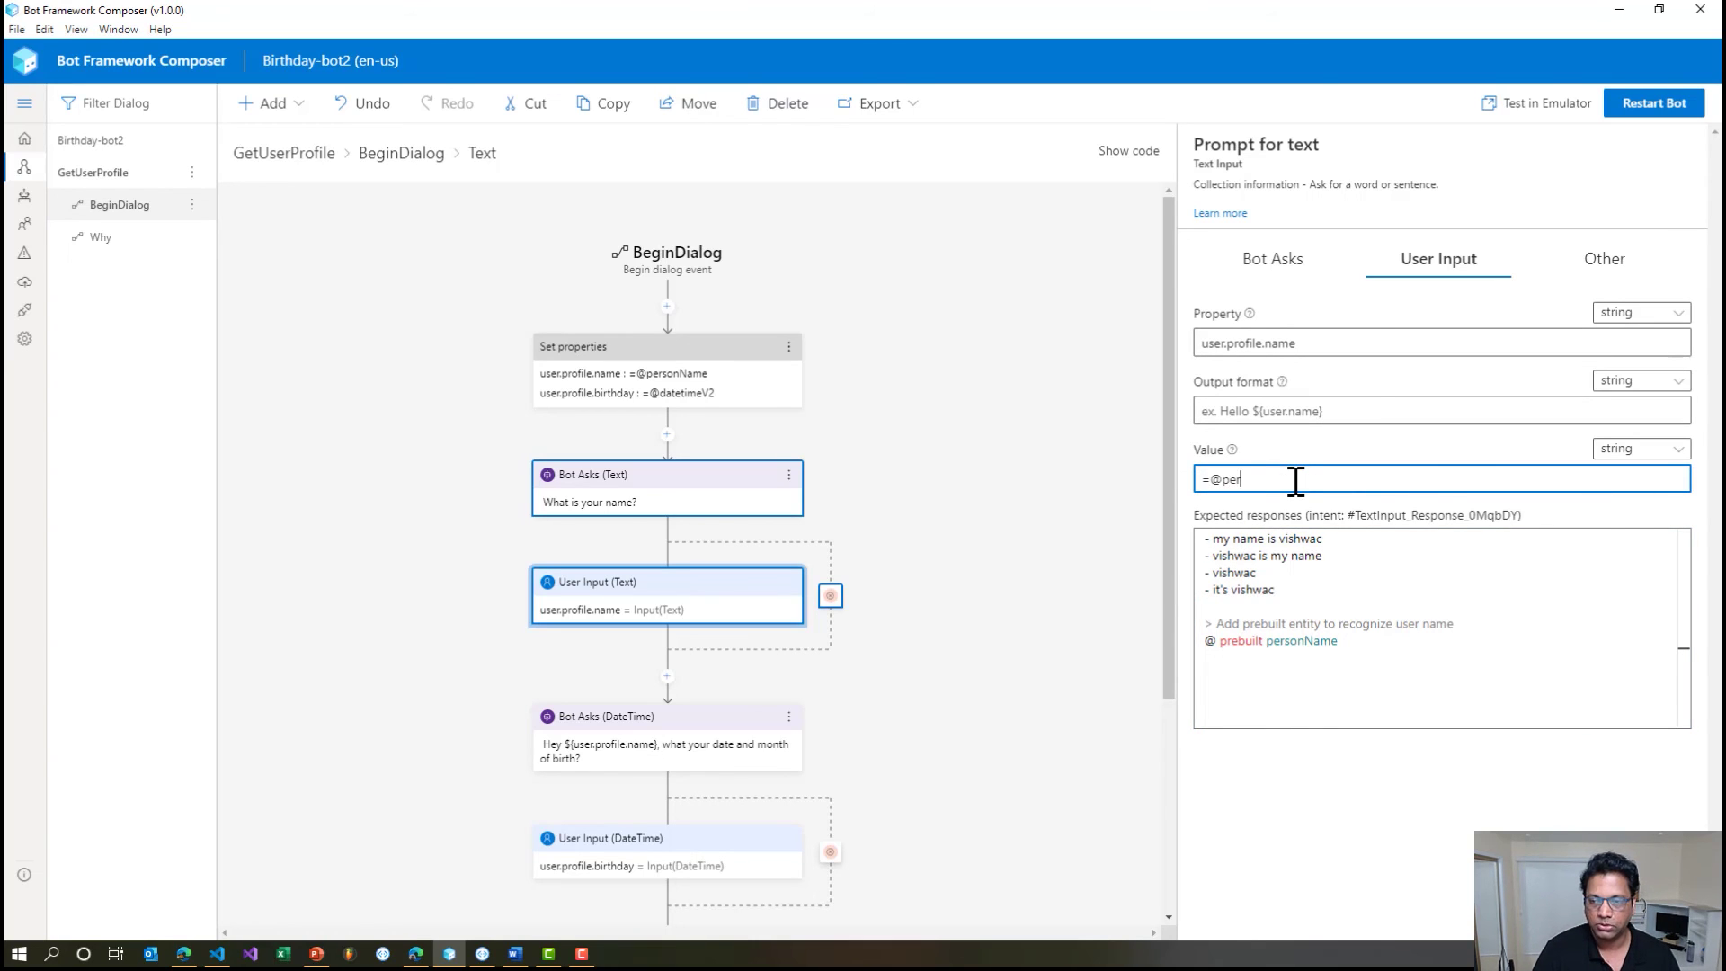
text(sonName)
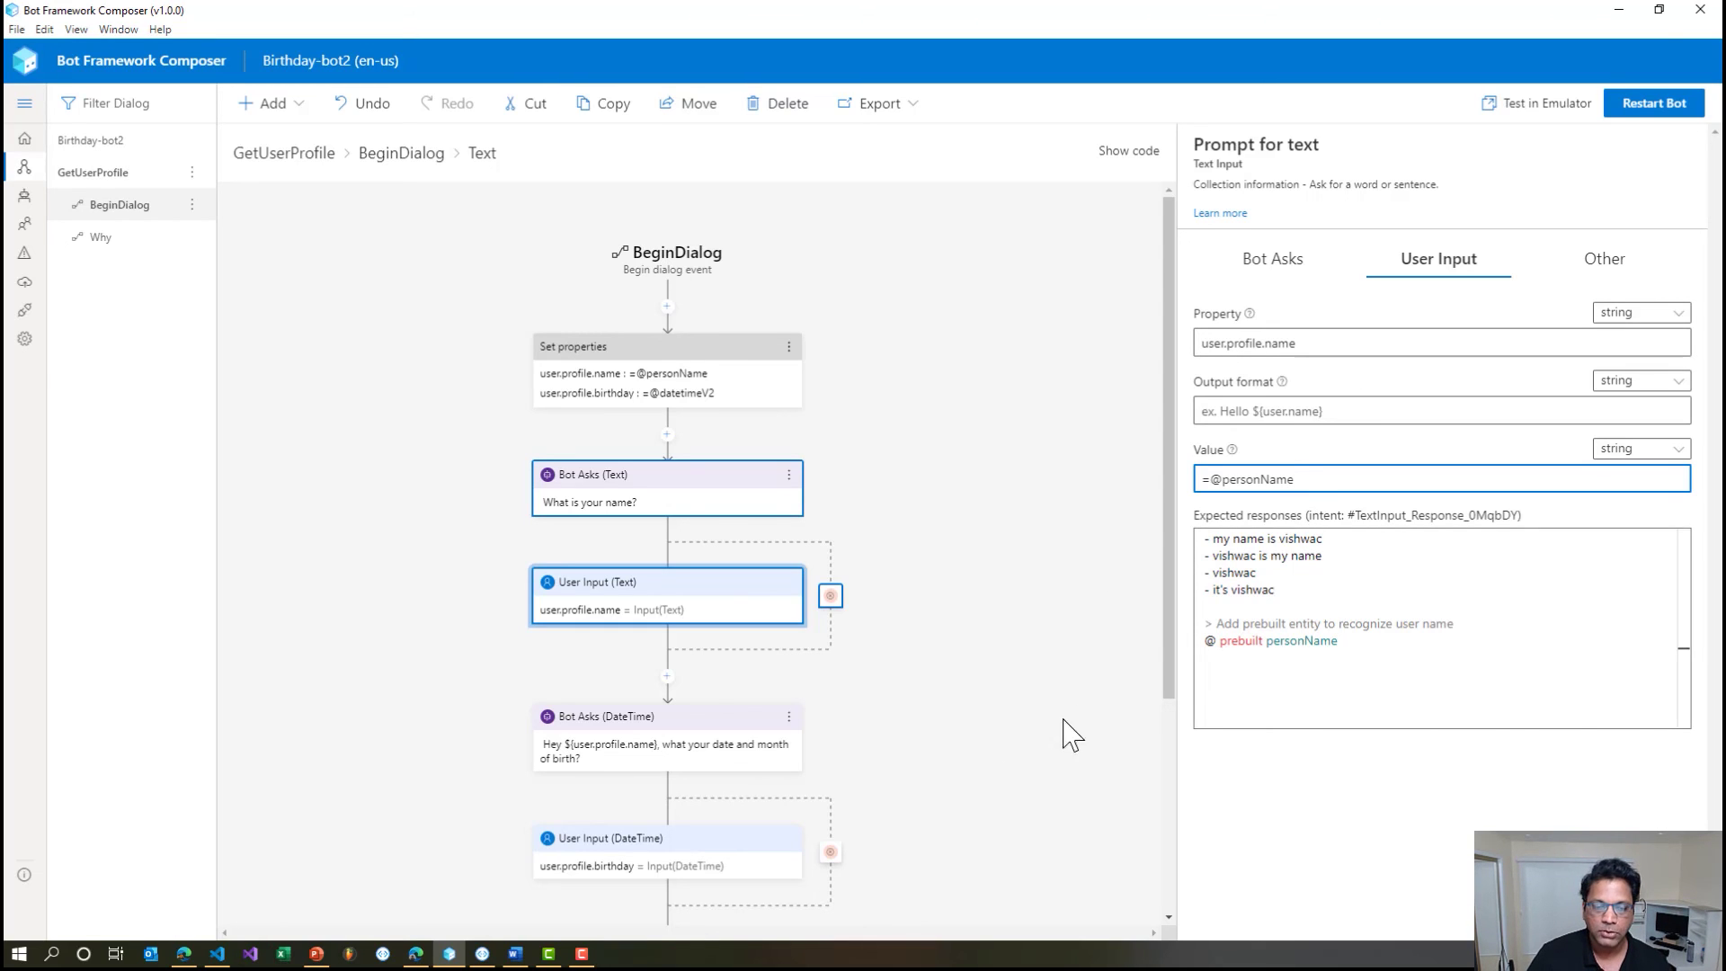
Review the date-and-month-of-birth prompt's other settings, including its invalid prompt, default date and Allow Interruptions option.
click(716, 759)
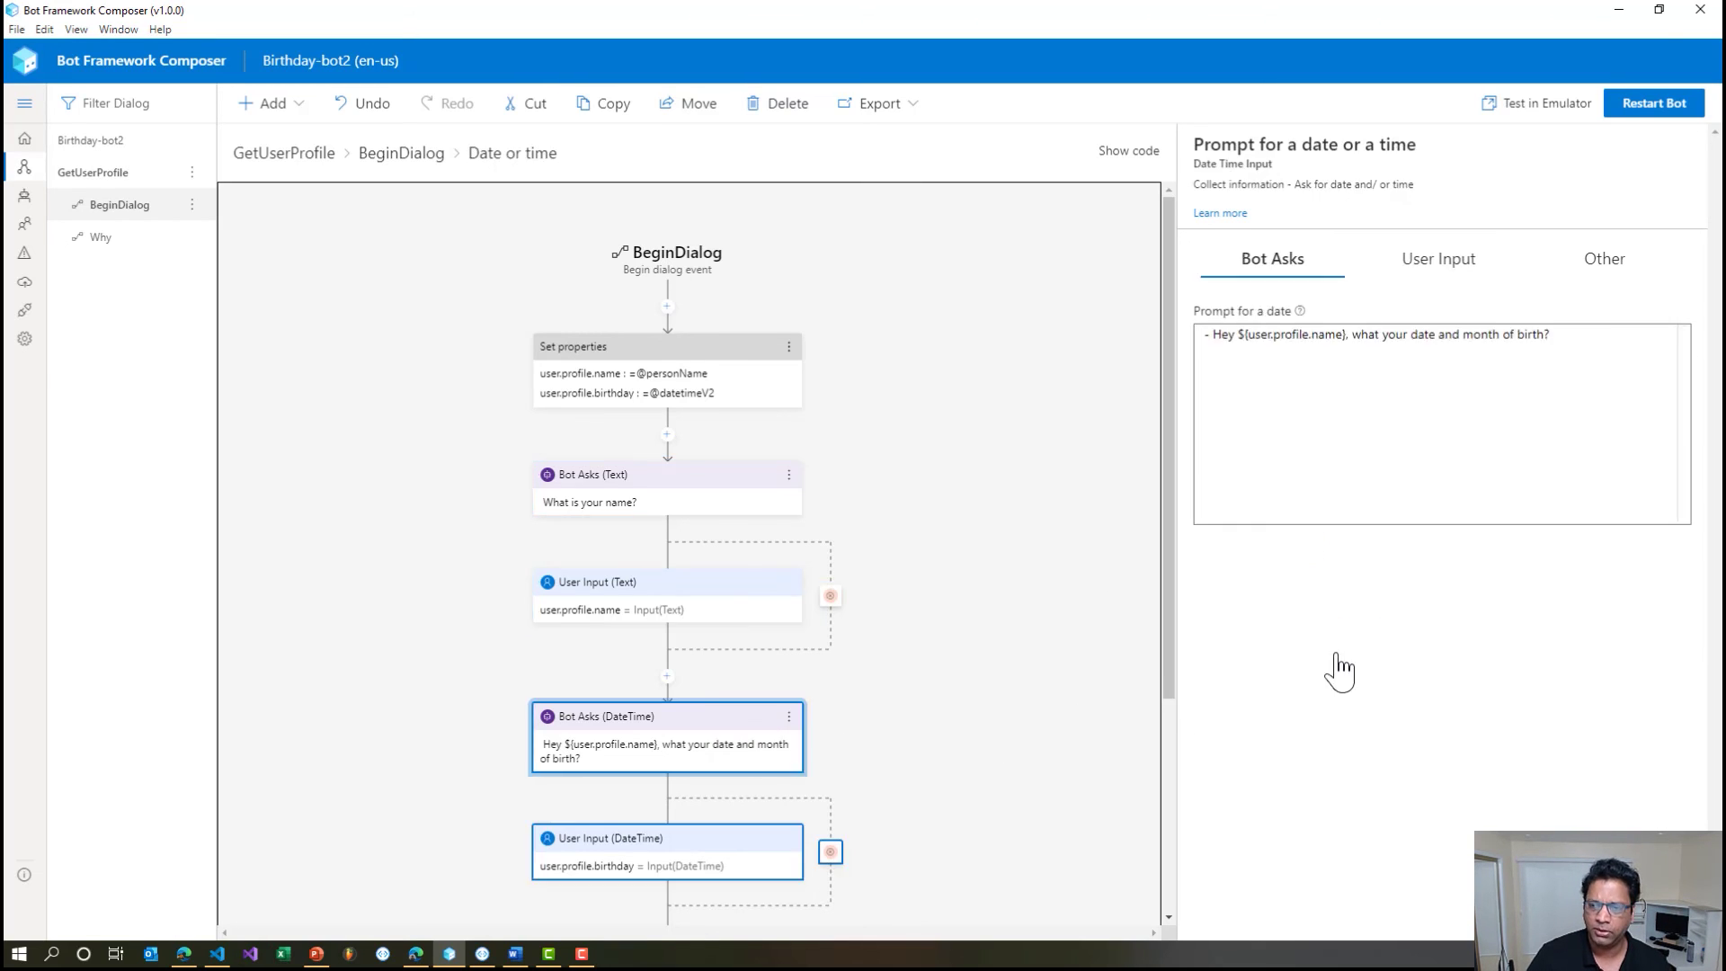
click(1613, 267)
scroll(1679, 693, down, 5)
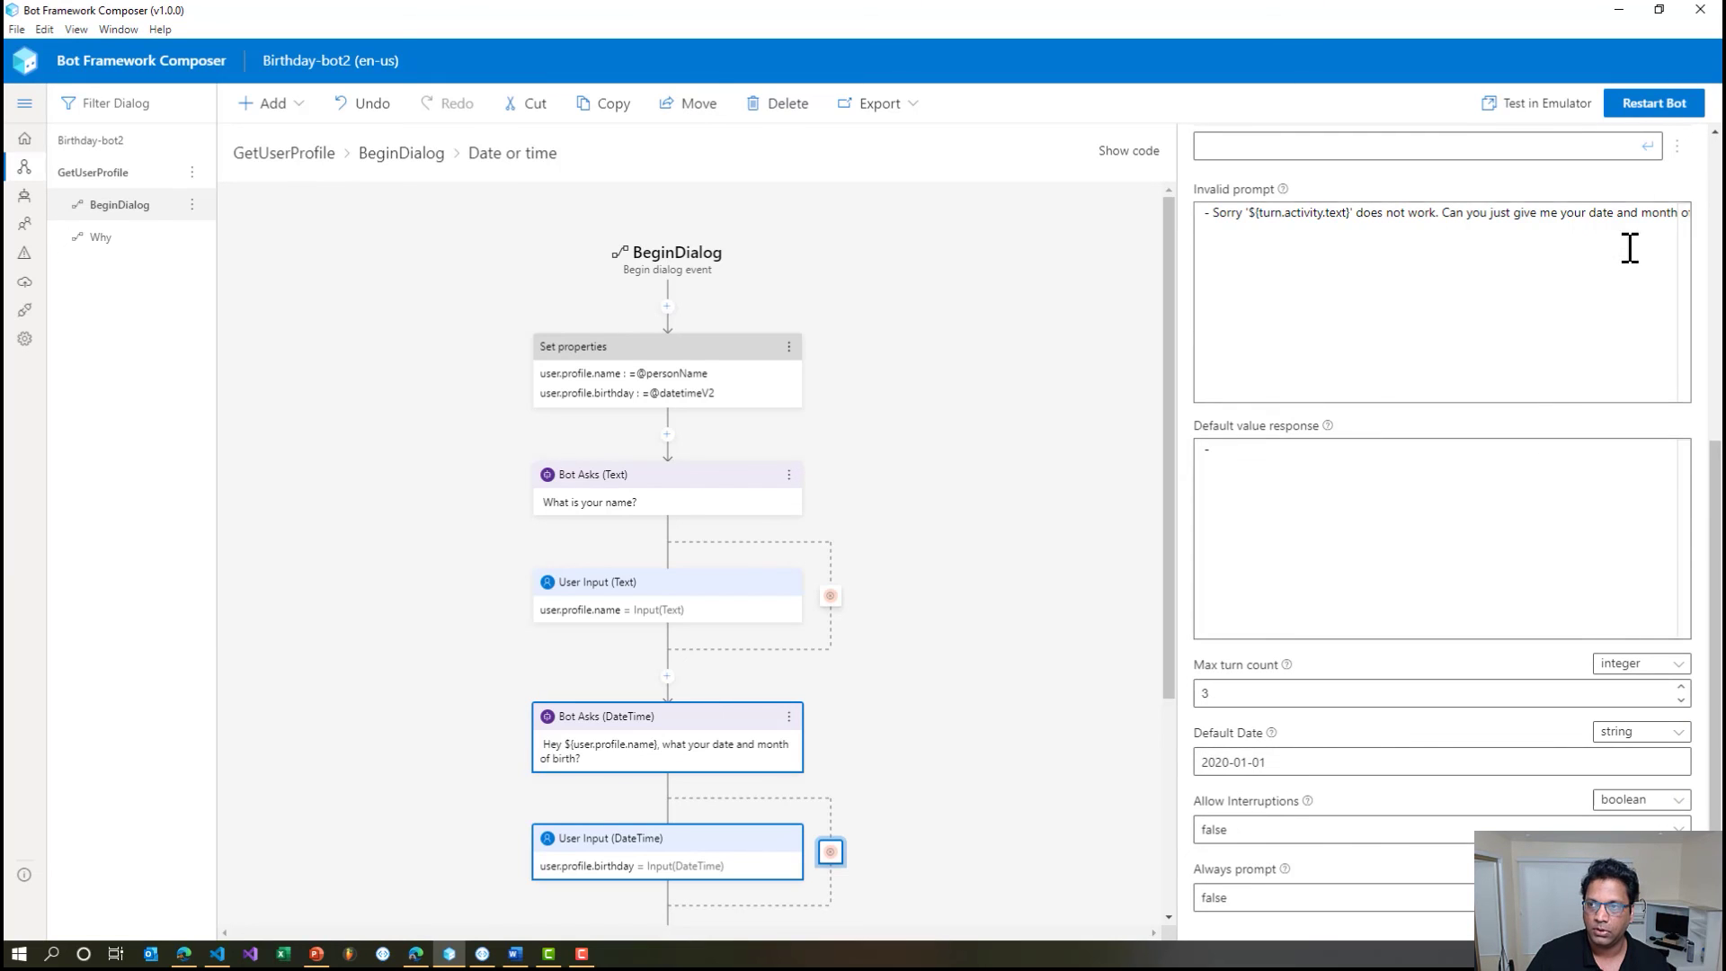
Restart the bot, switch to Bot Framework Emulator and restart the conversation with a new user ID.
click(1652, 104)
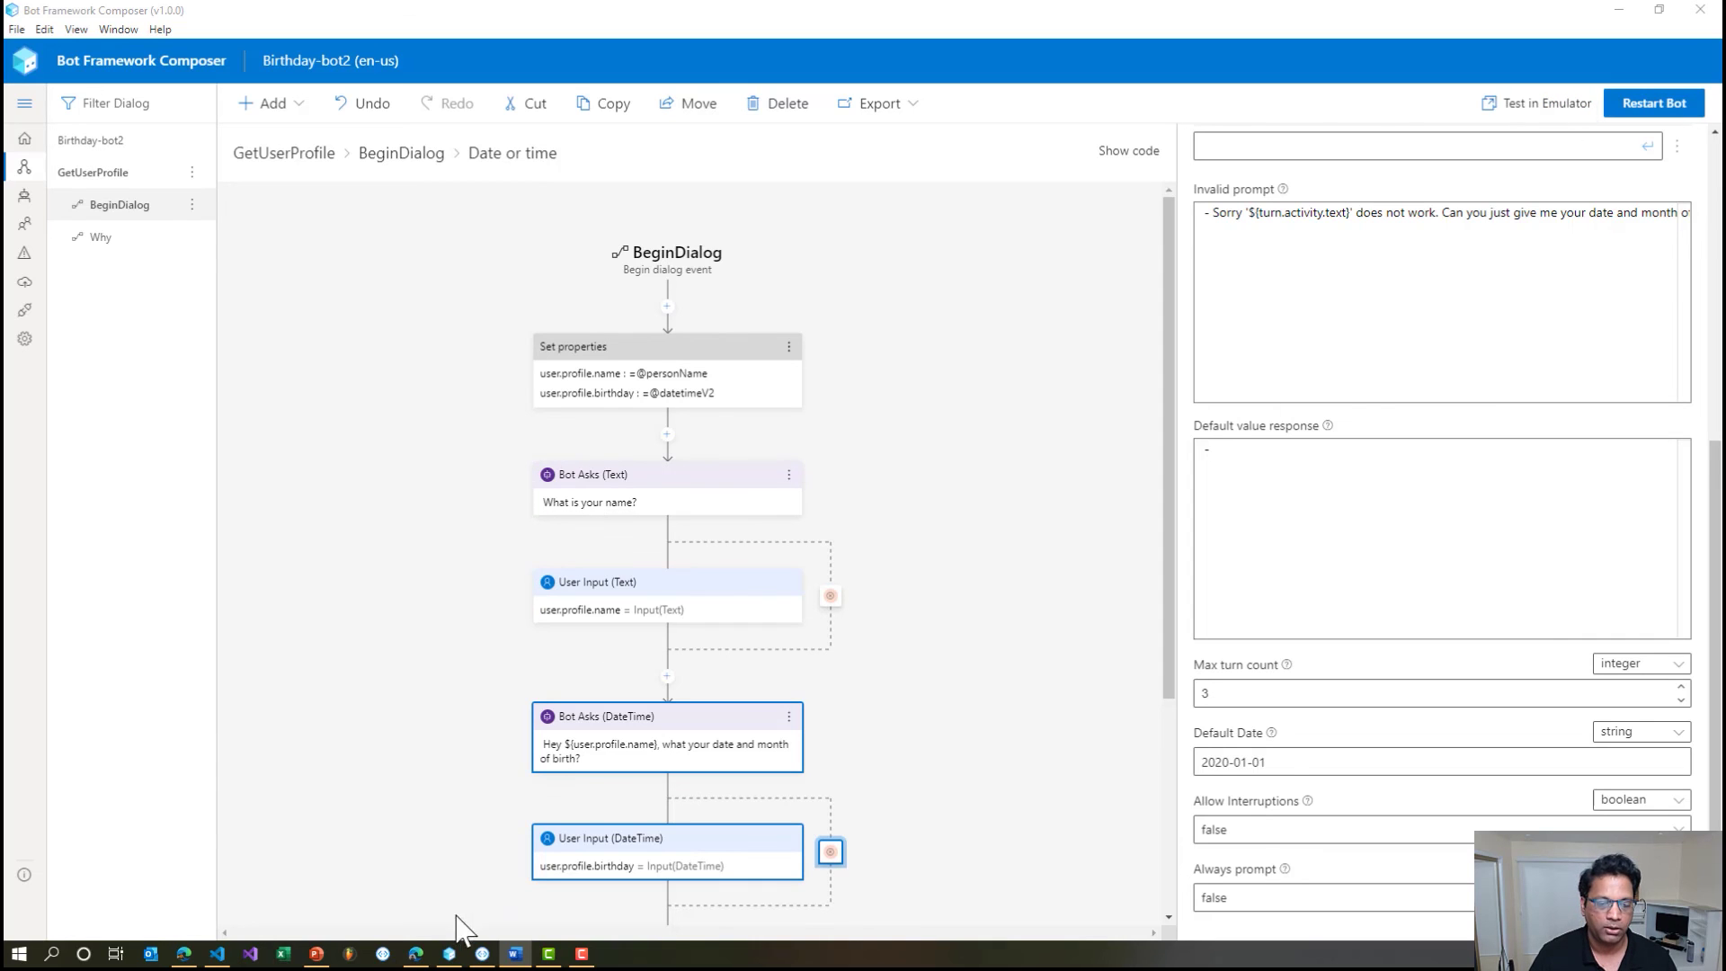
click(482, 954)
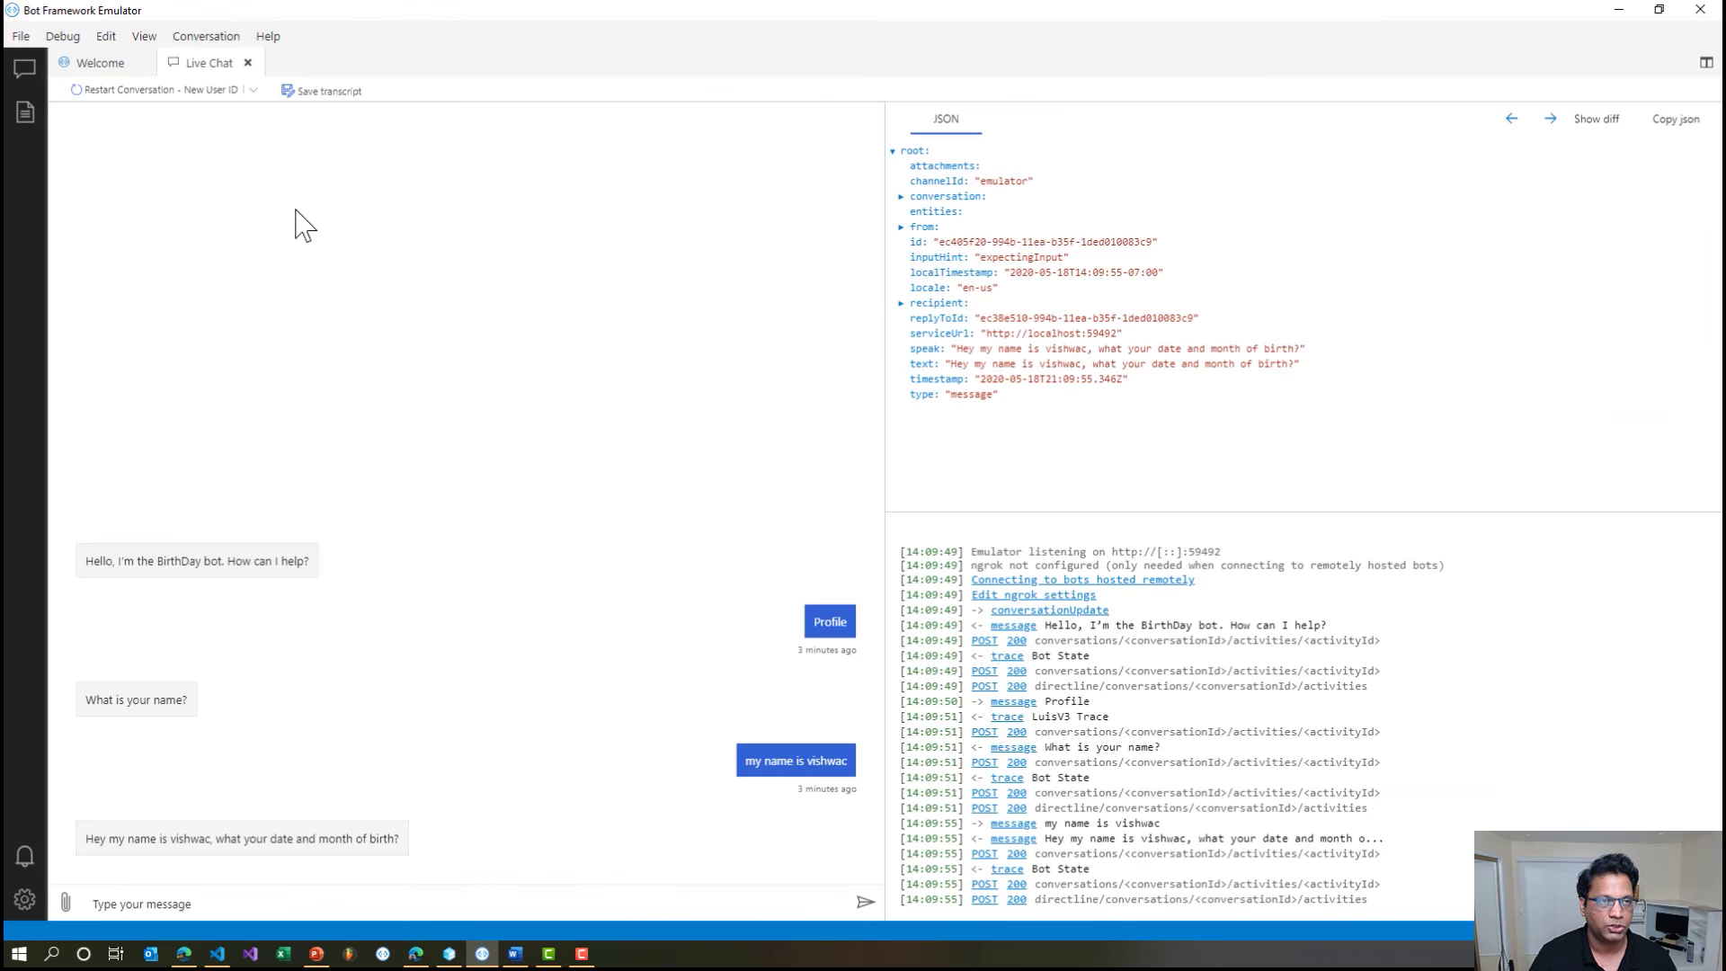
click(142, 99)
click(201, 902)
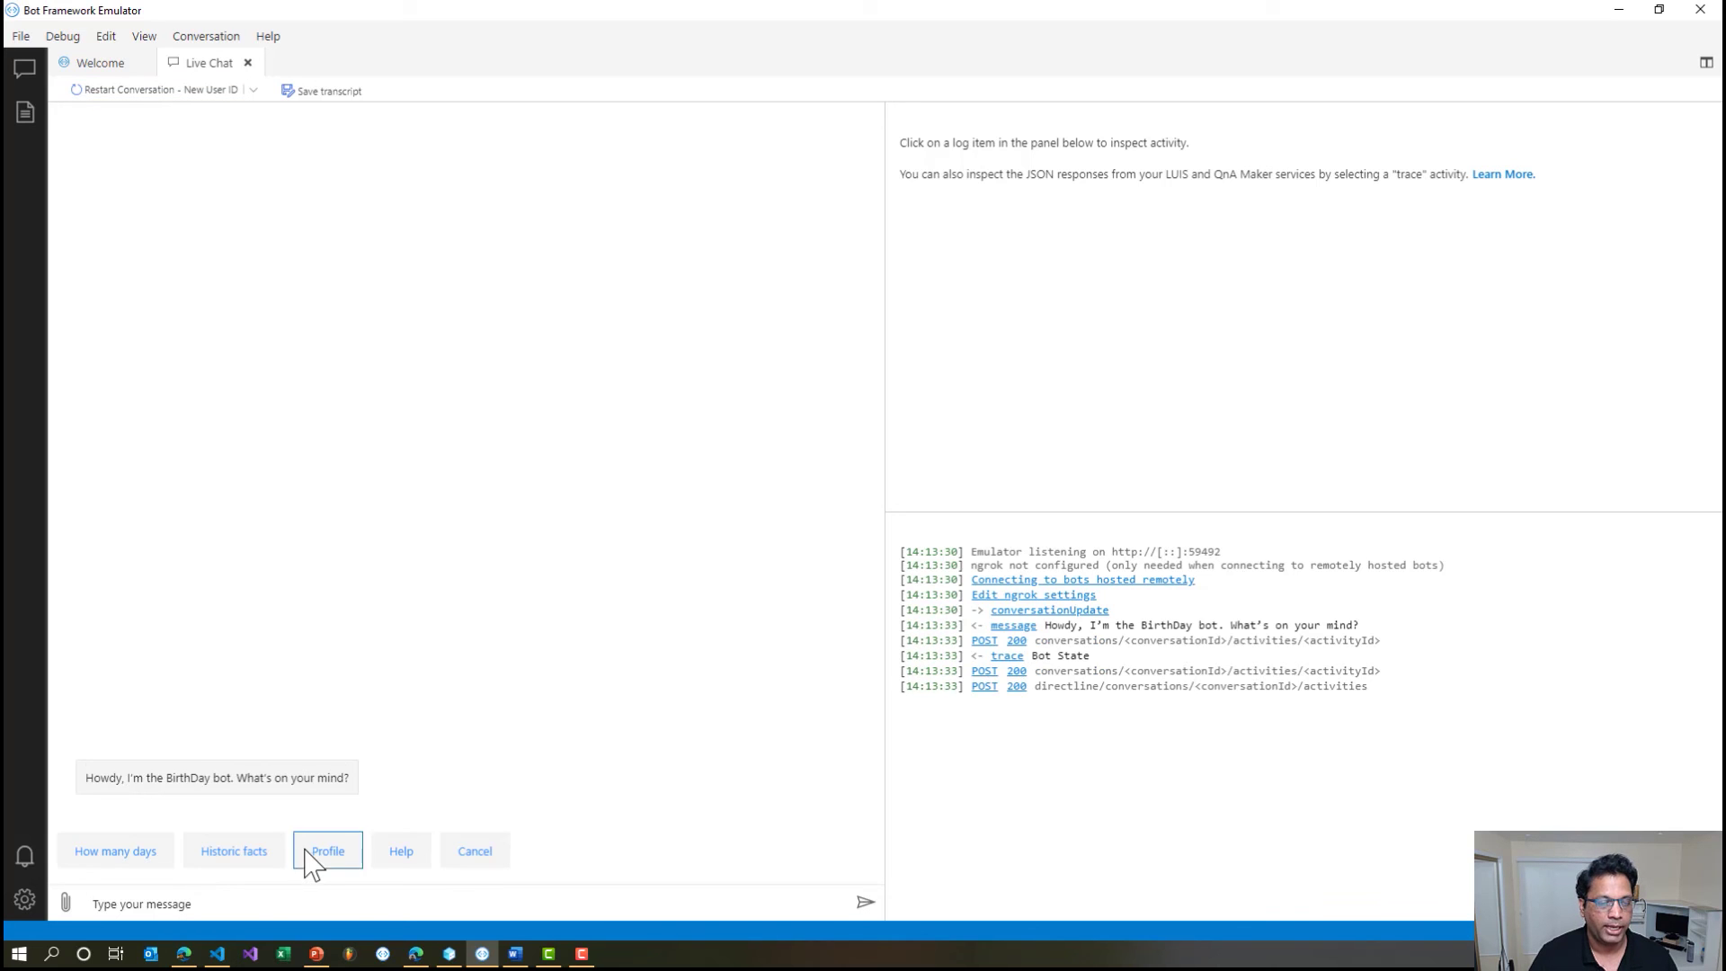
Start the Profile conversation and answer the name prompt with "why do you need my name?".
click(311, 852)
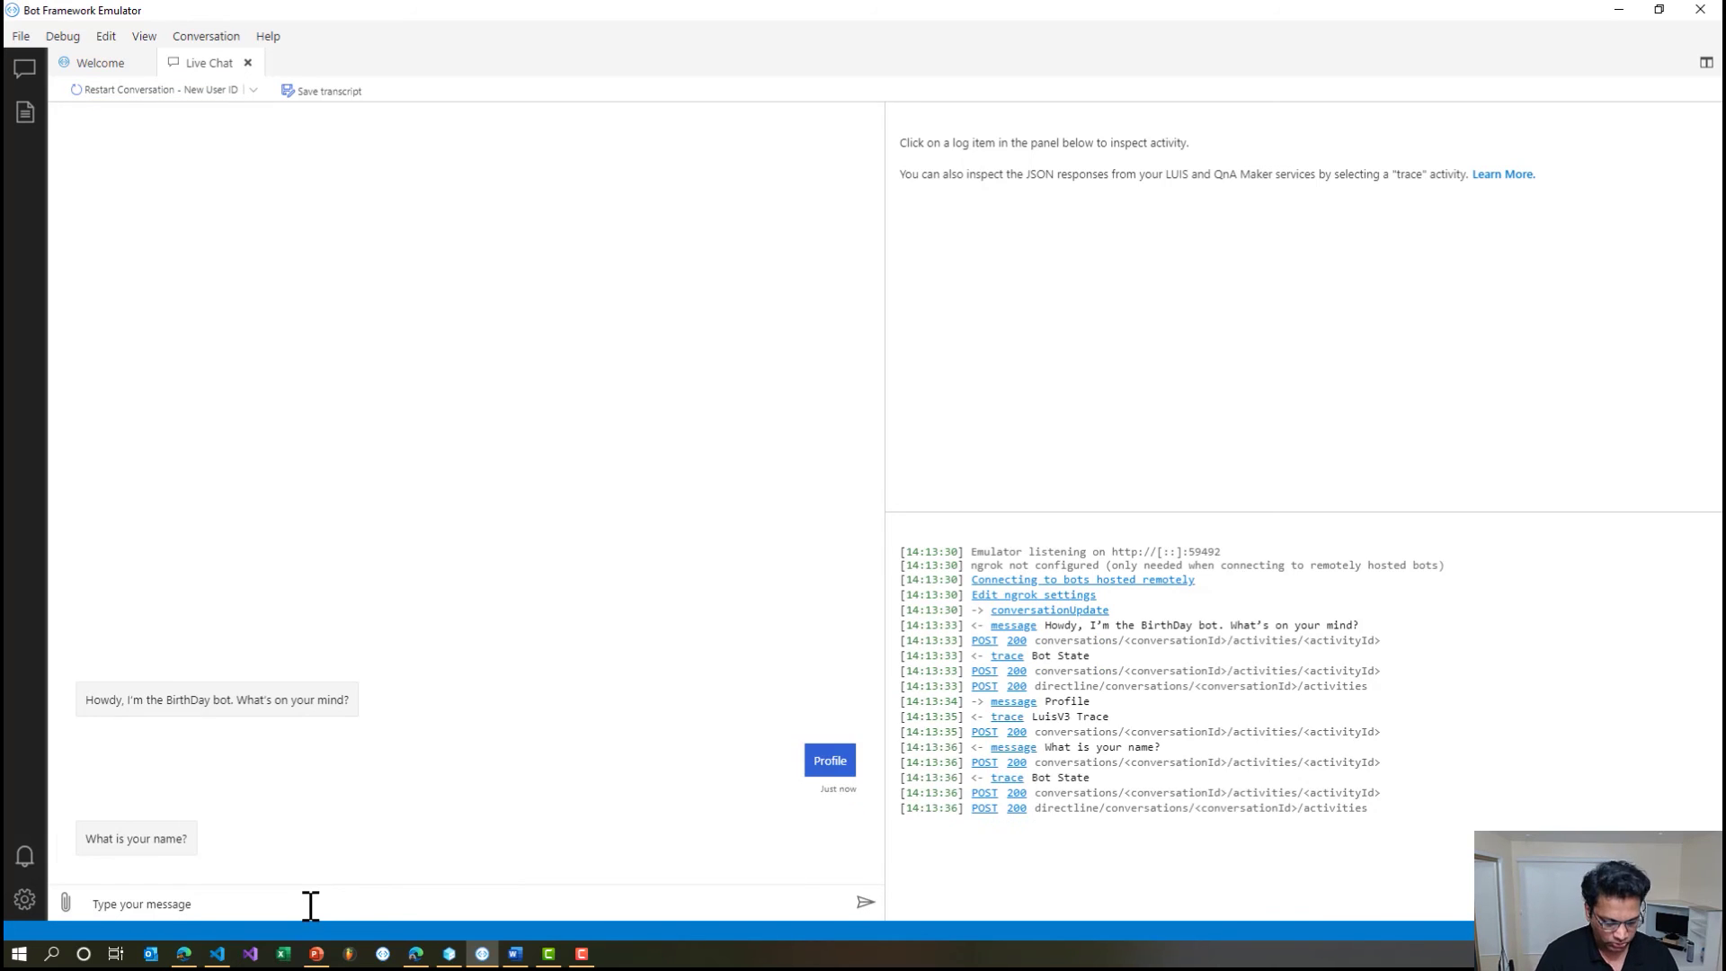
text(why )
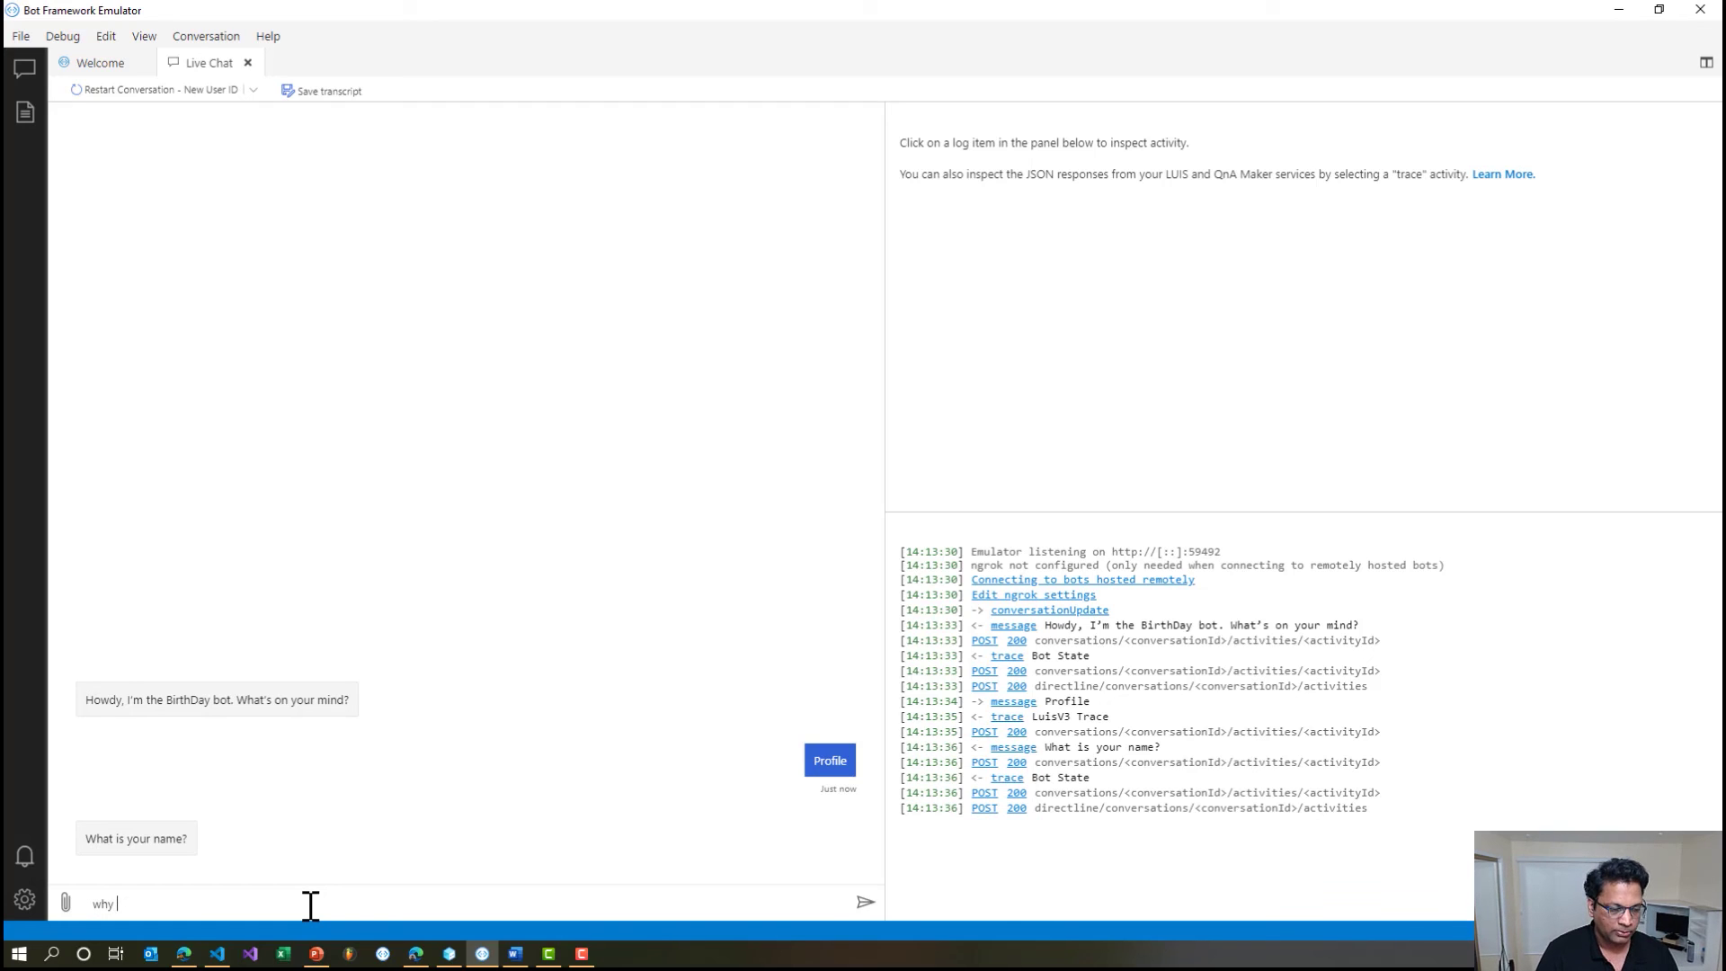
text(do you need my name?)
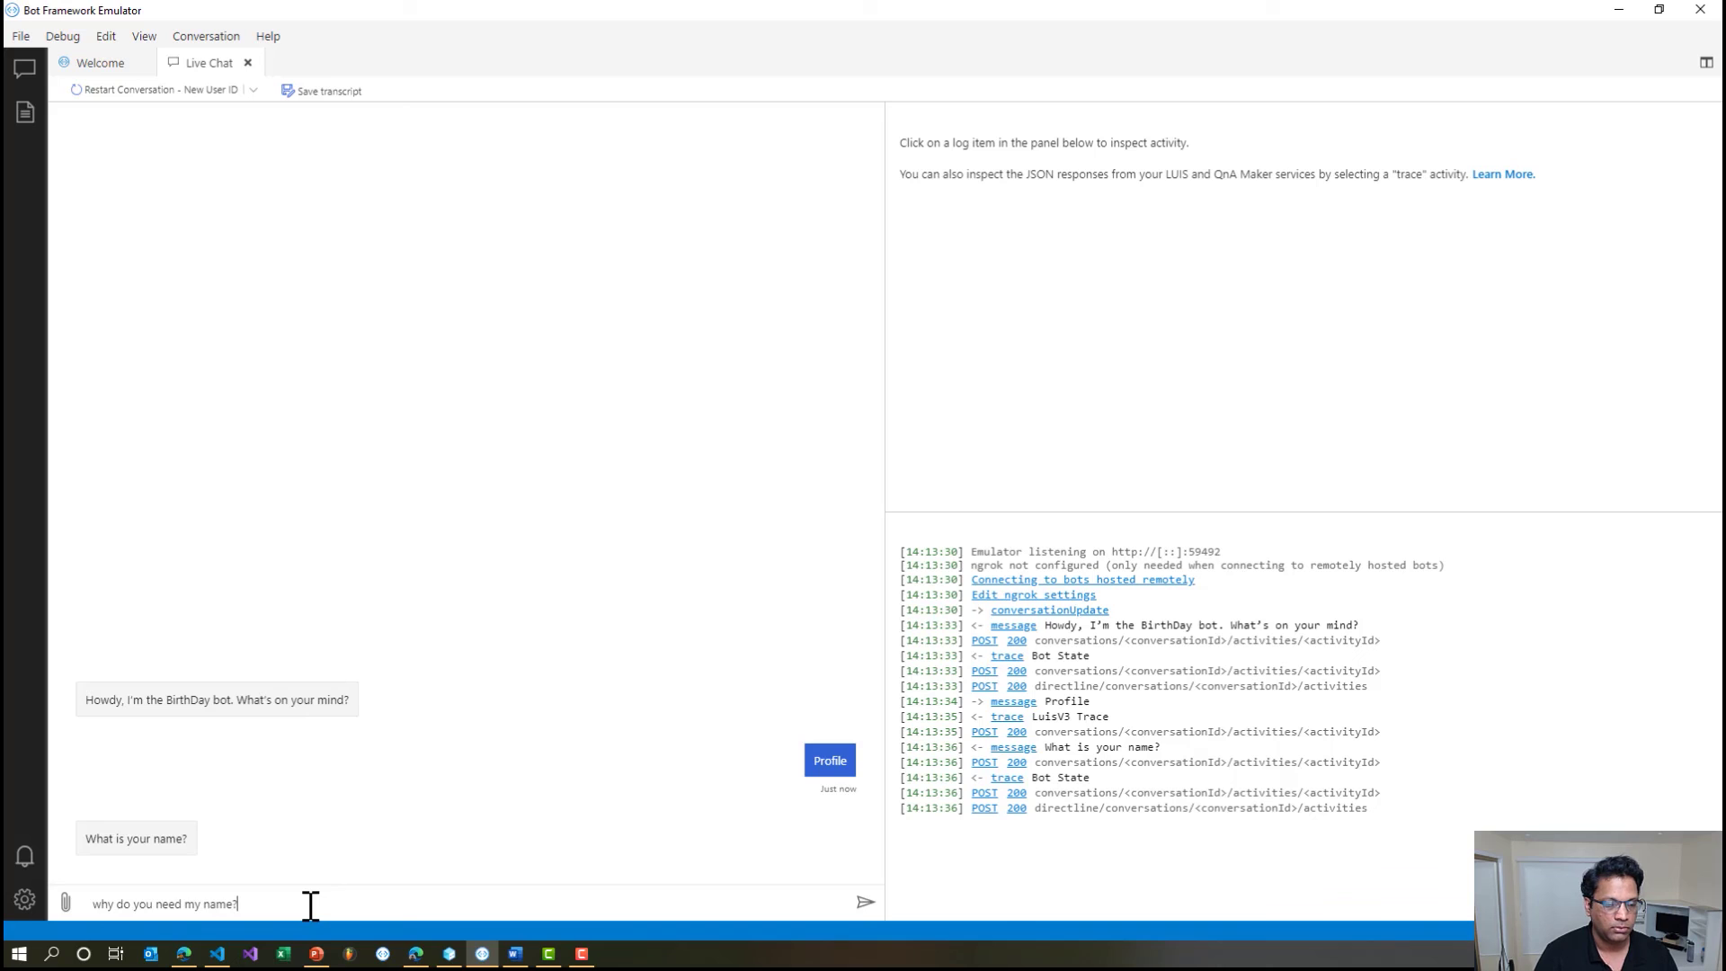
key(Return)
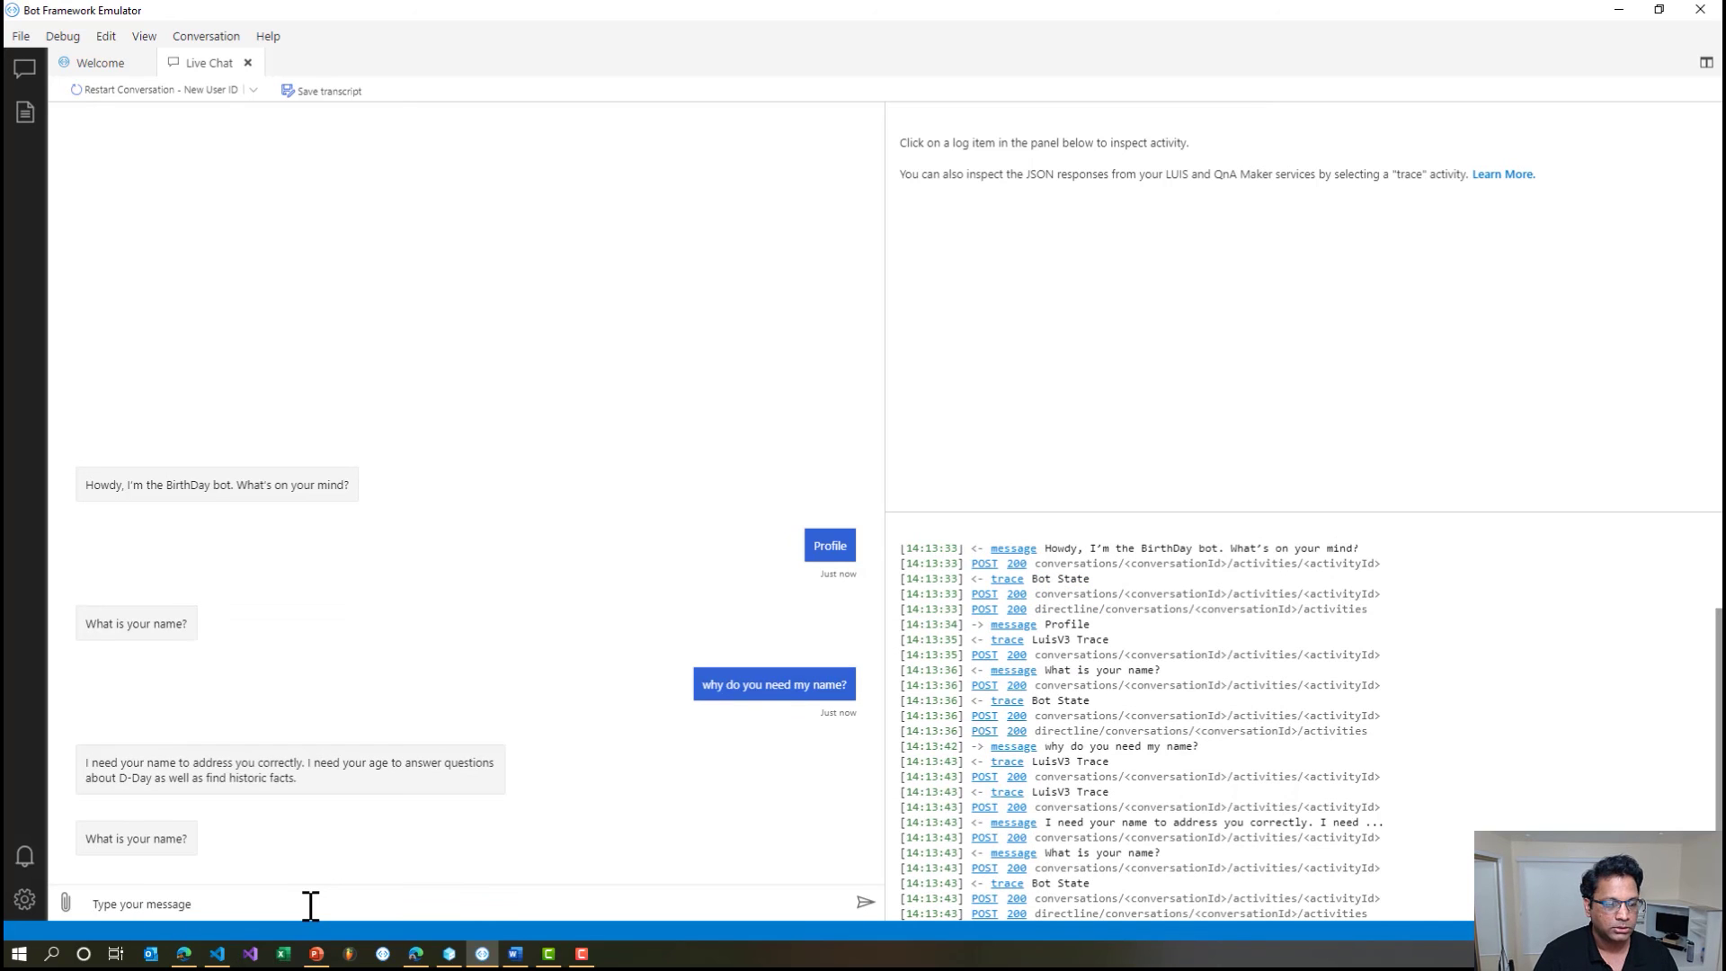
Answer the repeated name prompt with a full "my name is" sentence and inspect how the bot's reply addresses the user.
mouse_move(314, 960)
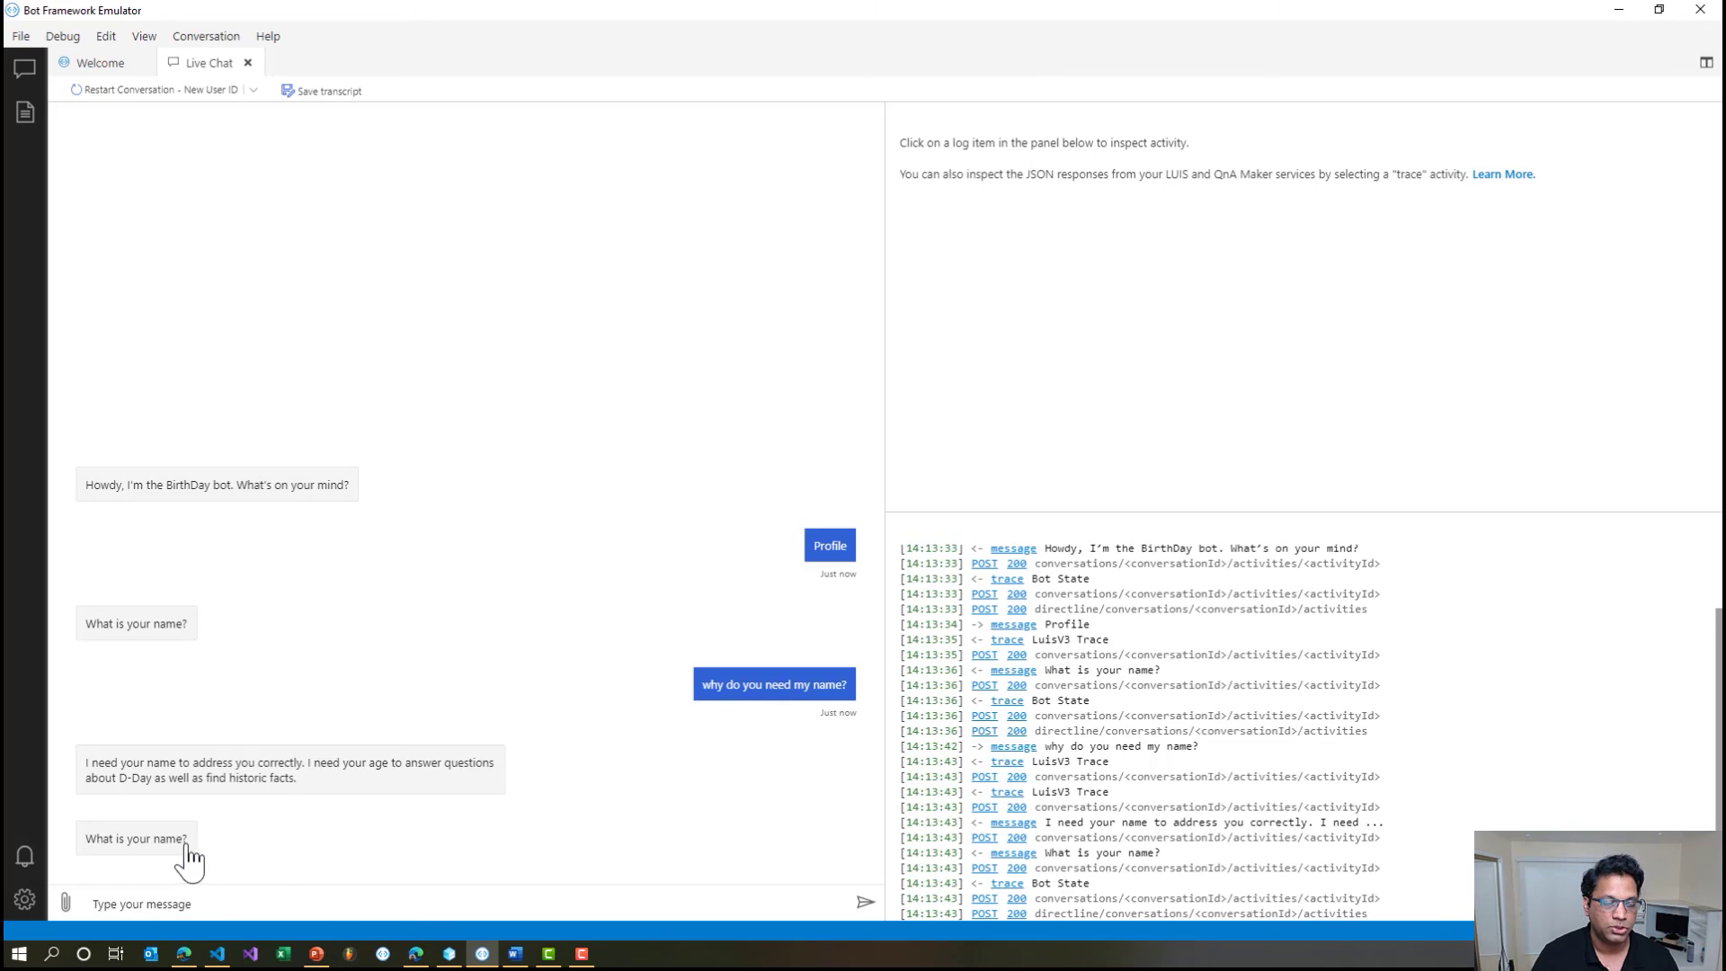
text(my name is vishwac)
key(Return)
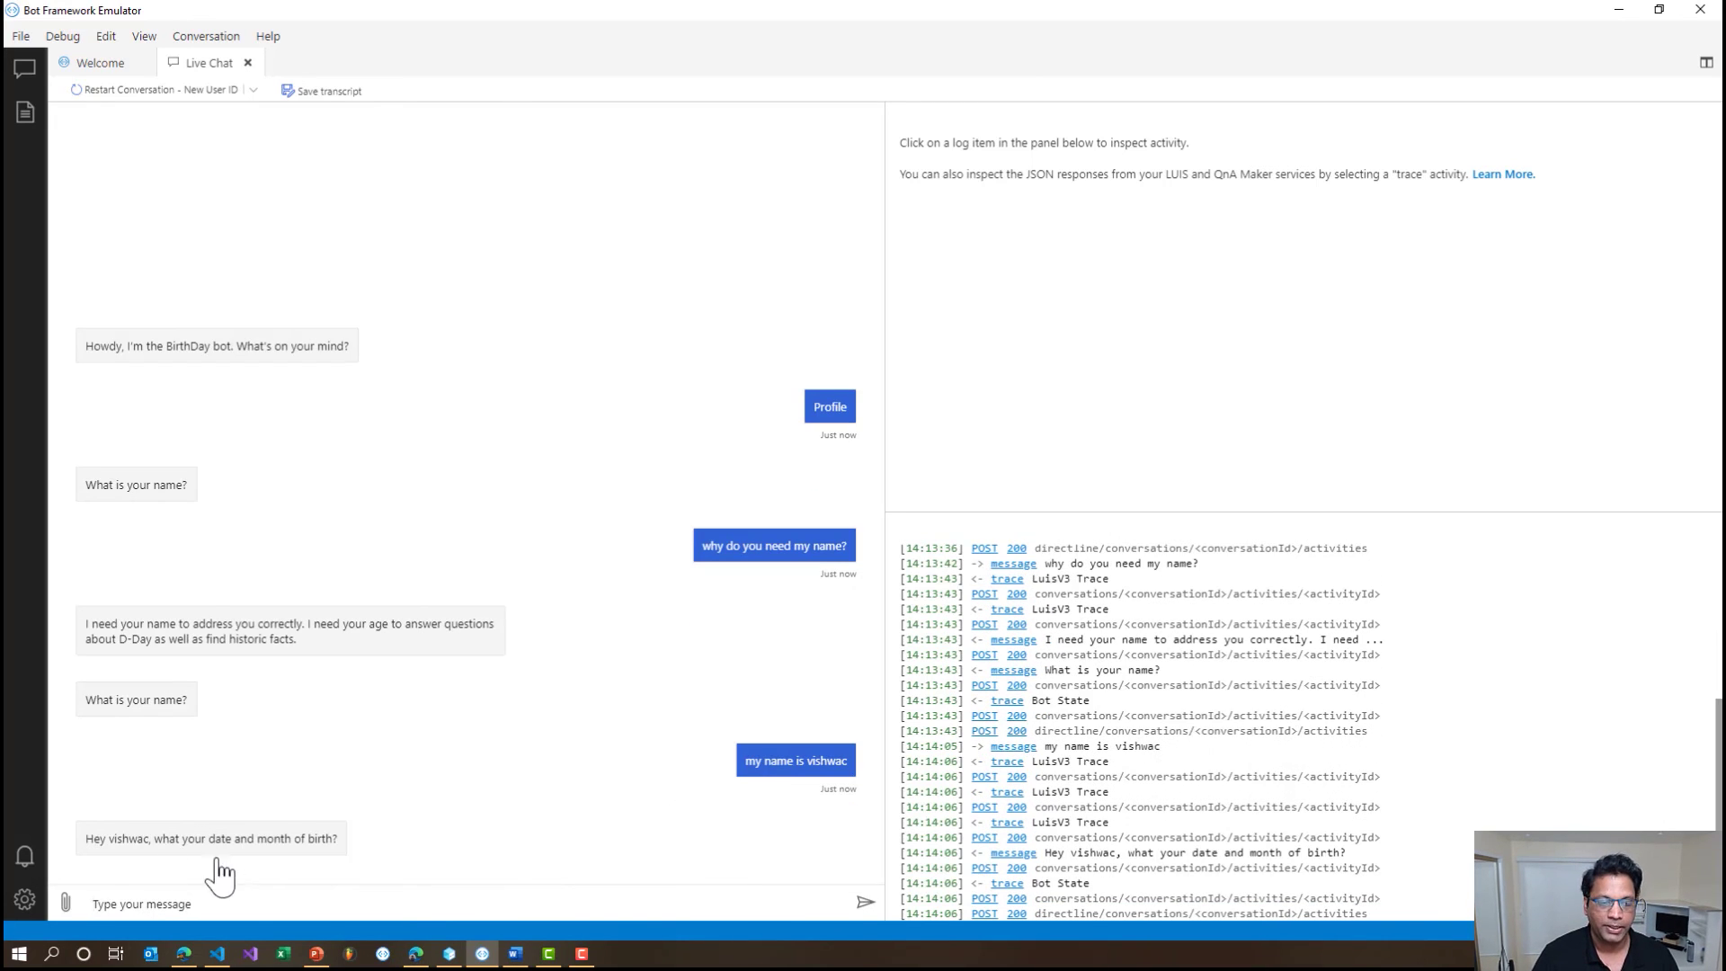
double_click(129, 839)
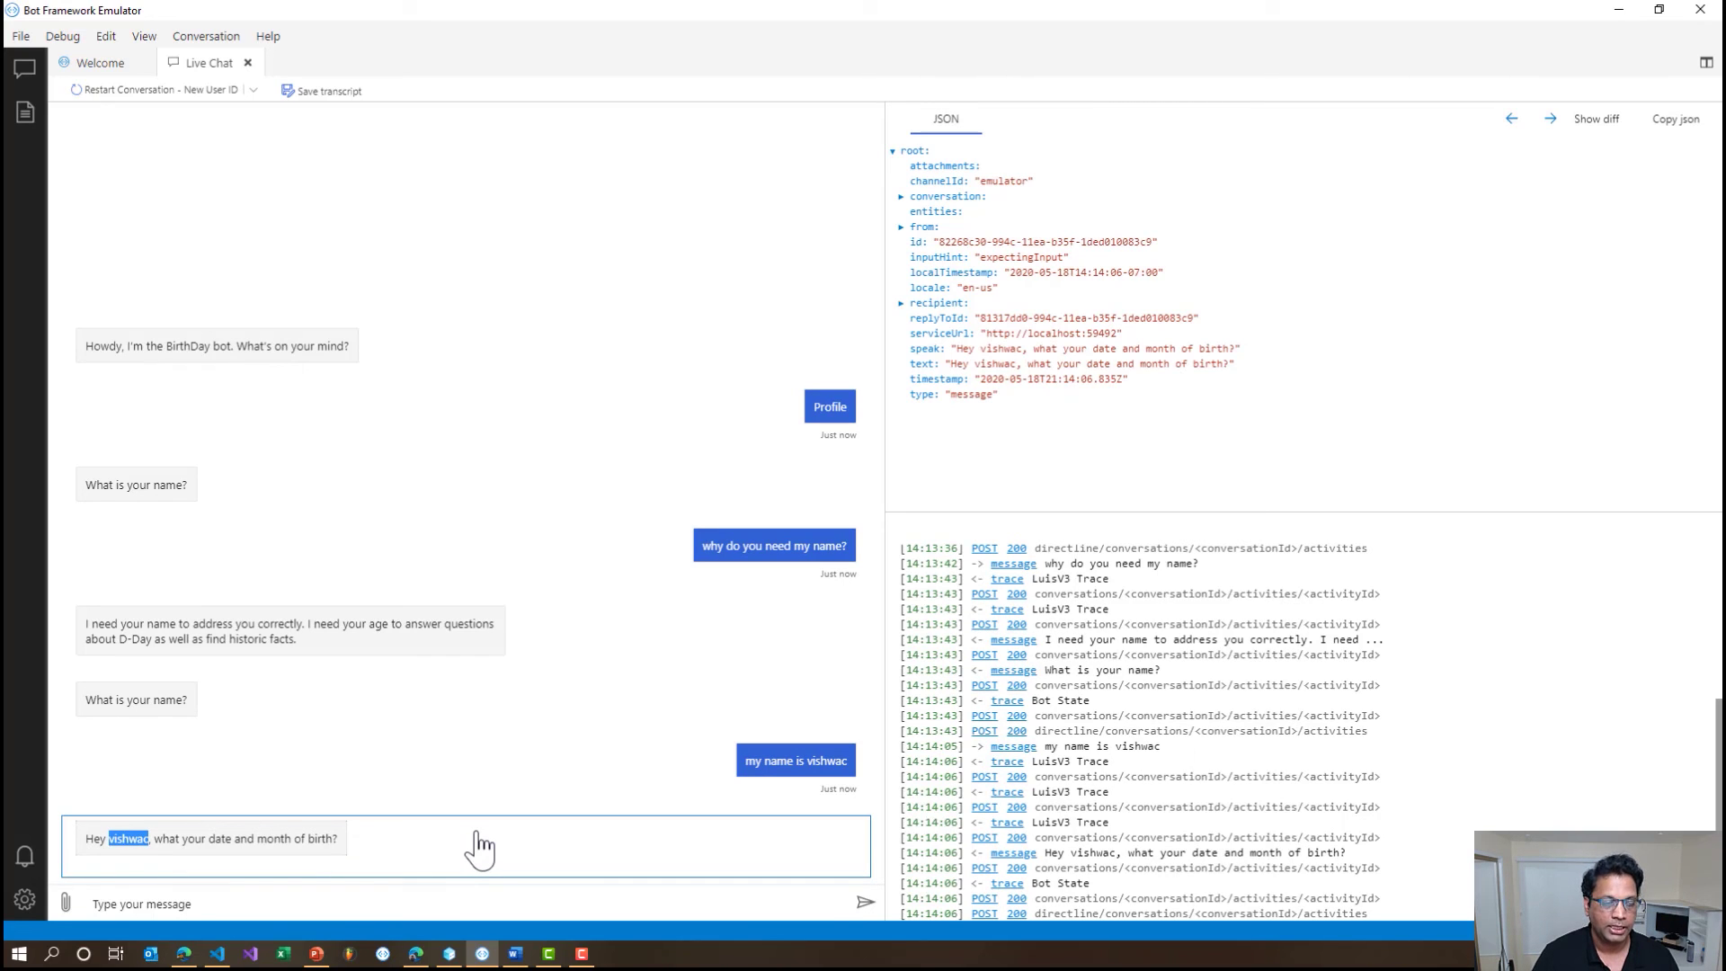
click(507, 908)
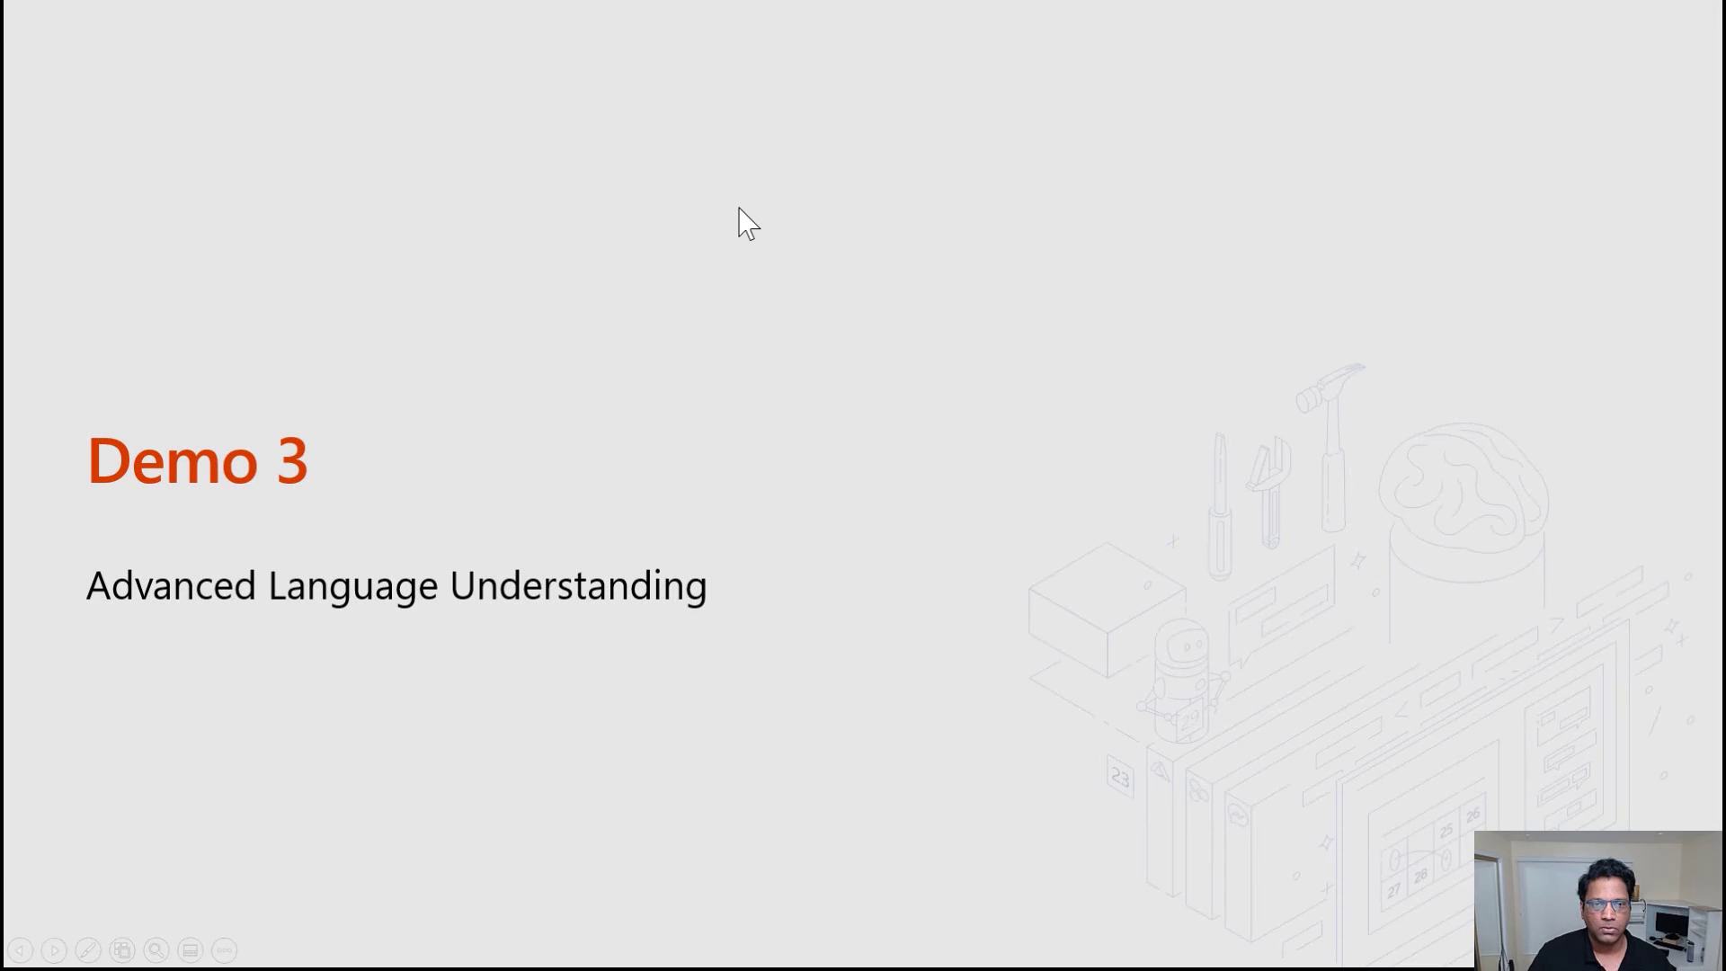
key(Right)
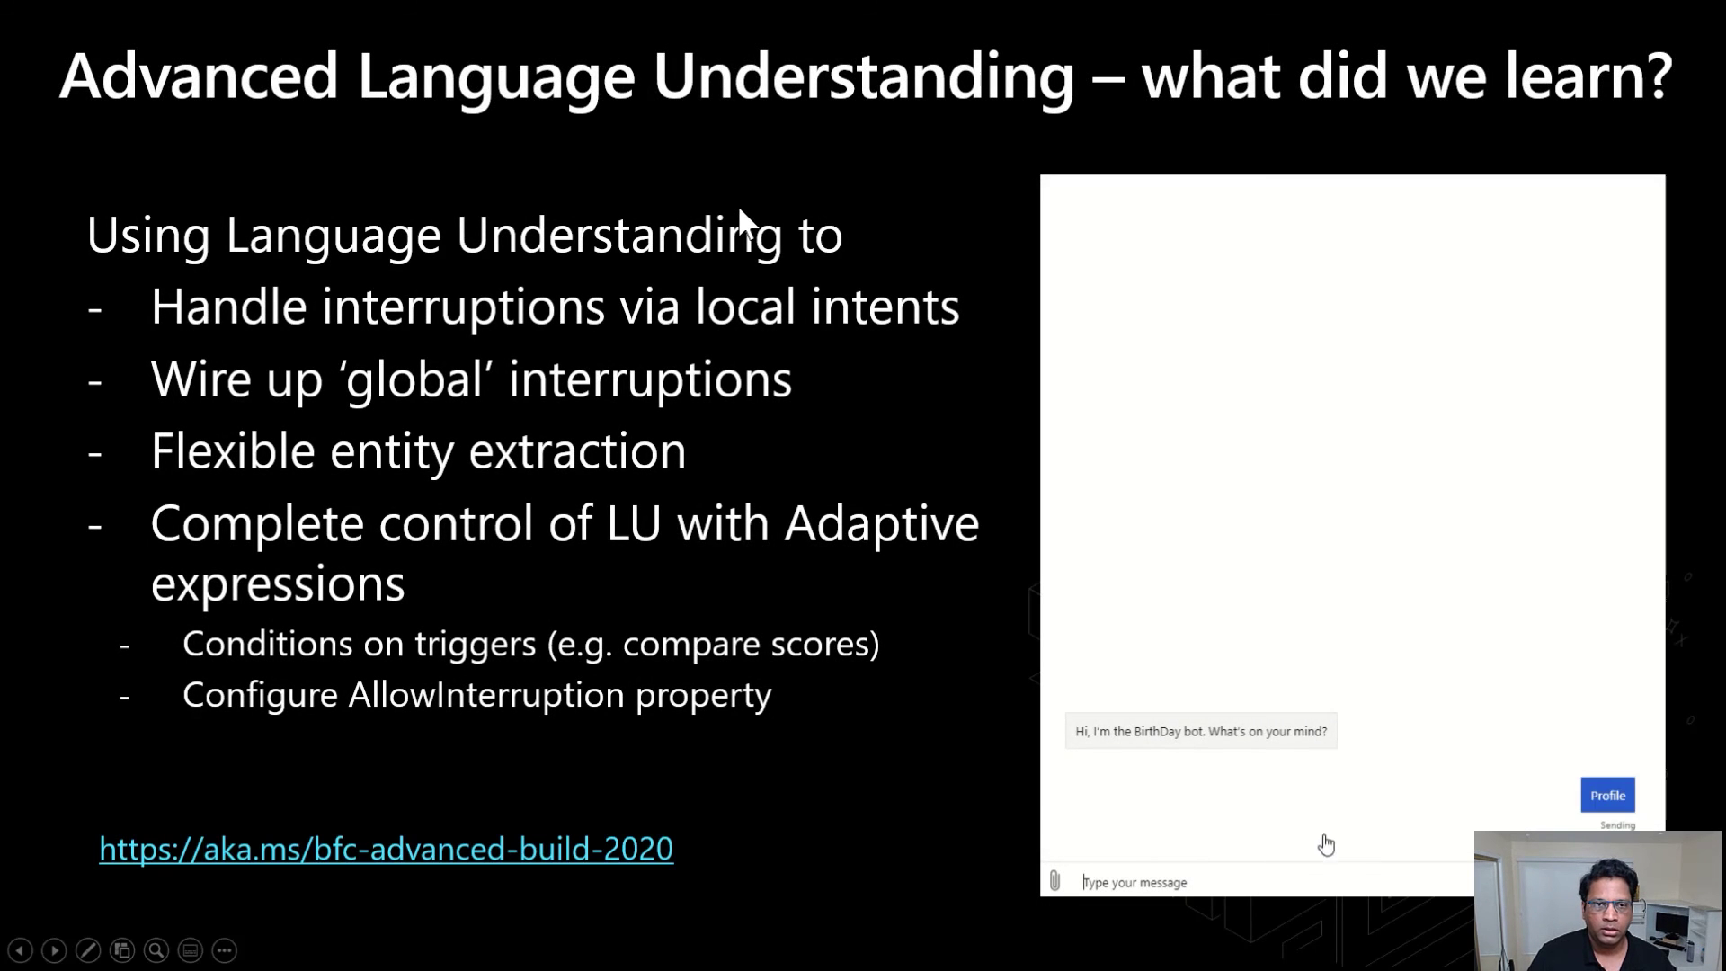